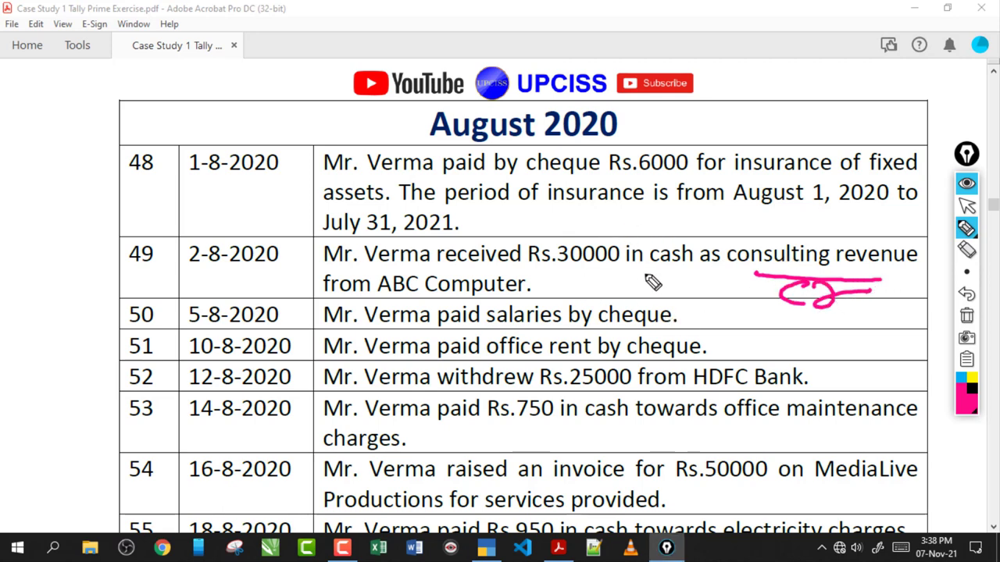
Mark the cash in entry 49 as Dr, write the note V-R below, and clear all the pen annotations.
mouse_move(612, 273)
left_mouse_down()
mouse_move(687, 272)
mouse_move(644, 281)
mouse_move(652, 301)
mouse_move(644, 286)
mouse_move(652, 289)
mouse_move(637, 300)
left_mouse_up()
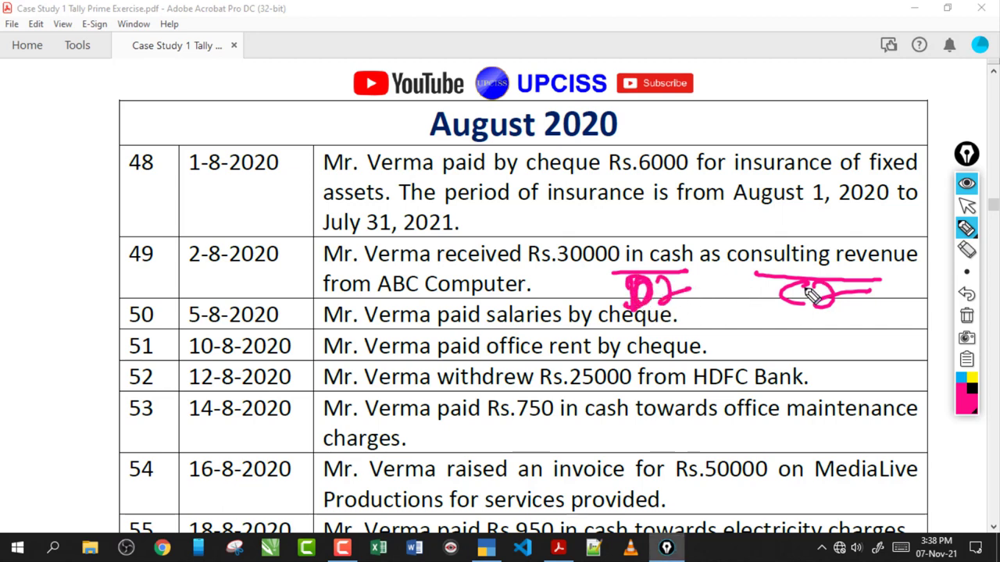
left_click_drag(681, 338, 735, 353)
mouse_move(741, 332)
left_mouse_down()
mouse_move(742, 359)
mouse_move(762, 358)
left_mouse_up()
left_click_drag(643, 384, 795, 383)
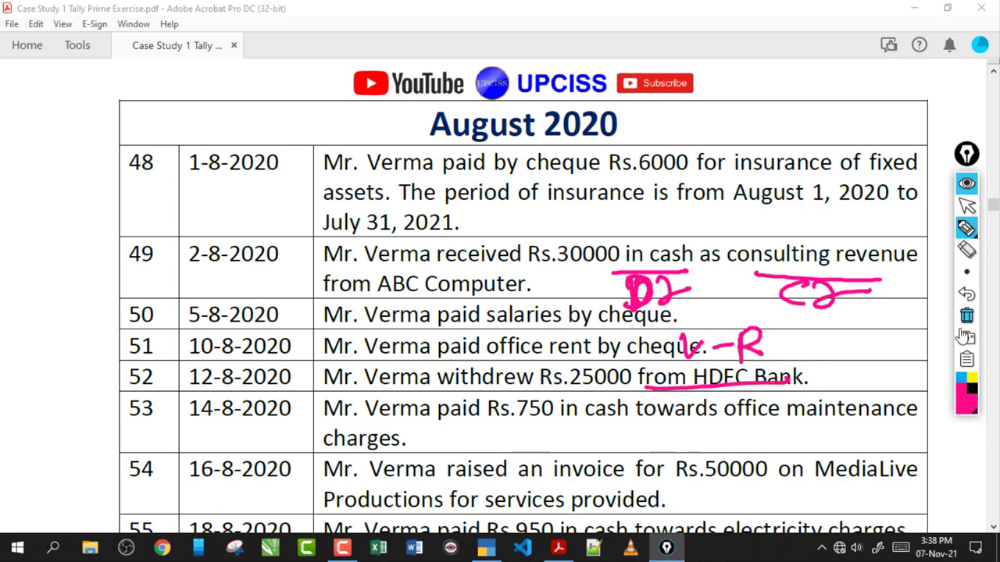
left_click(966, 316)
left_click(966, 205)
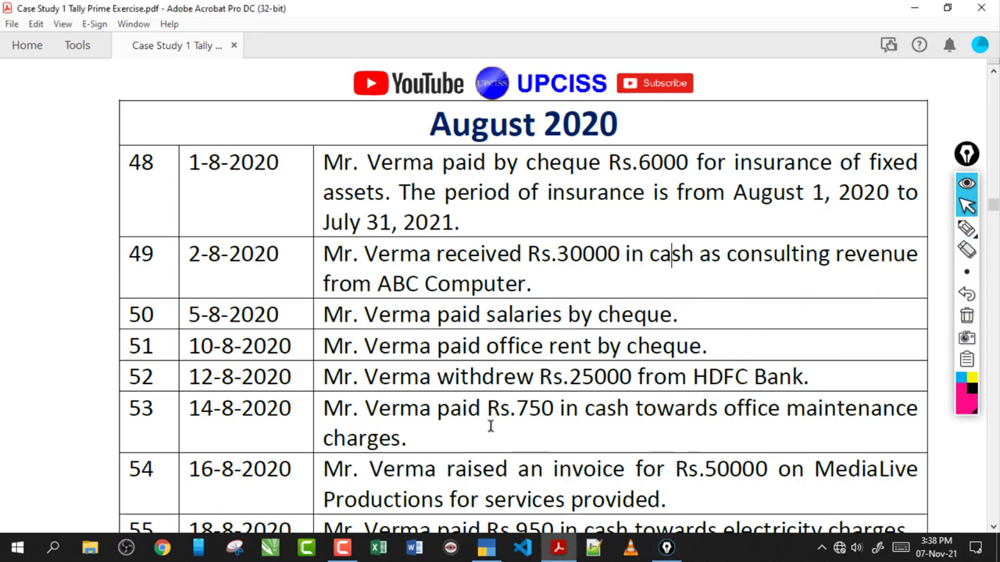
Switch to TallyPrime and record a receipt voucher crediting Consulting Revenue 30000 and debiting Cash.
key("alt+Tab")
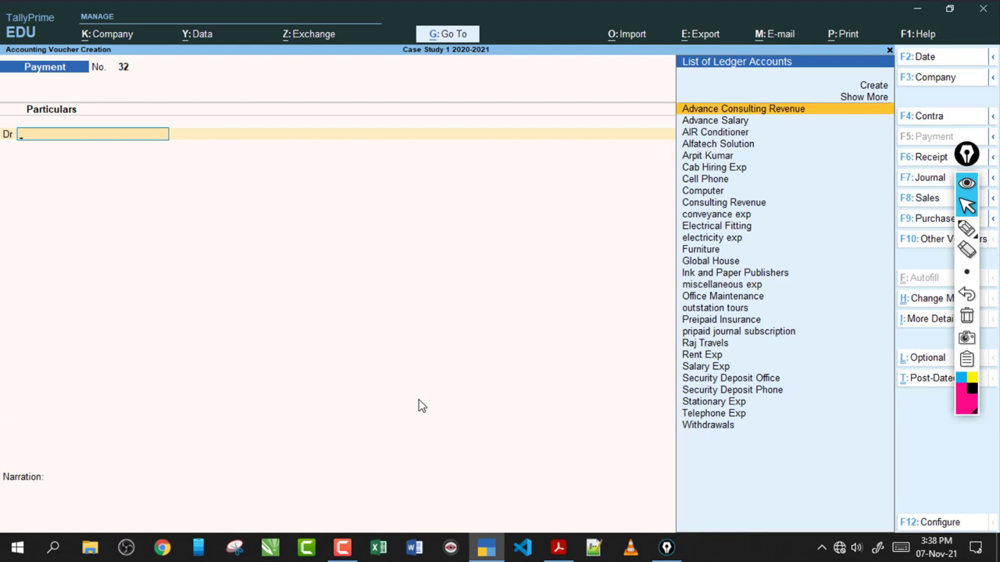
key("F6")
type("Co")
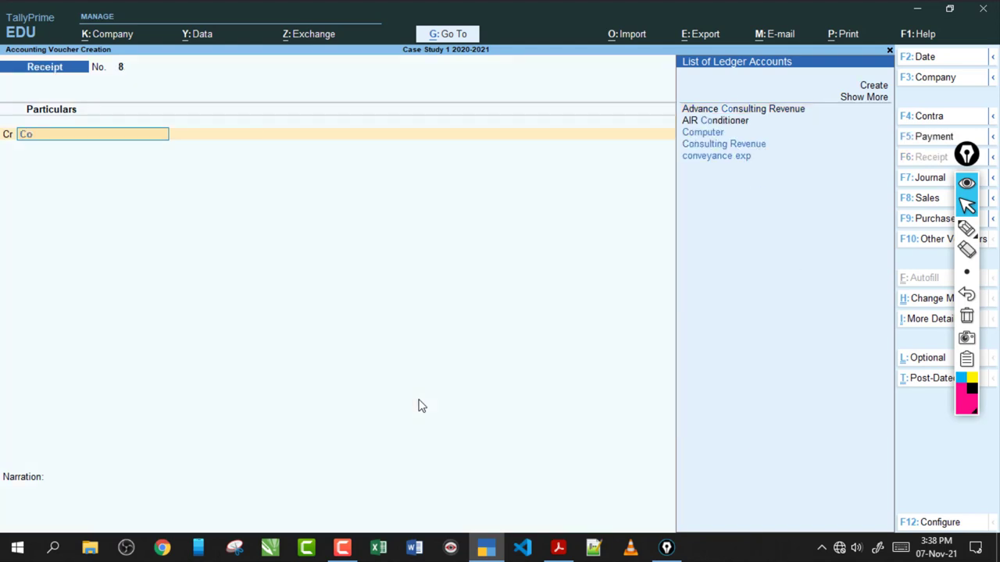
key("Down")
key("Down")
key("Return")
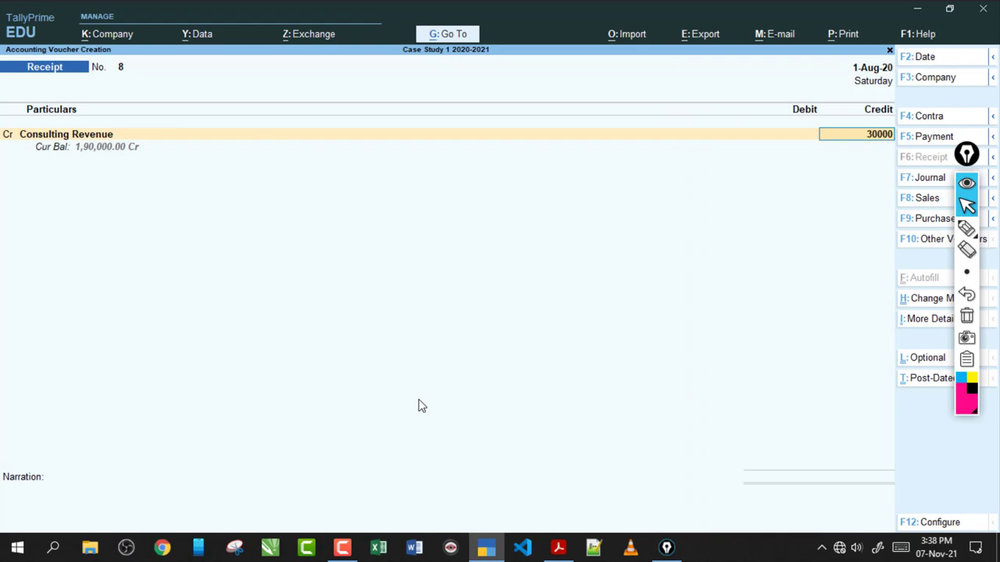
key("Return")
key("ctrl")
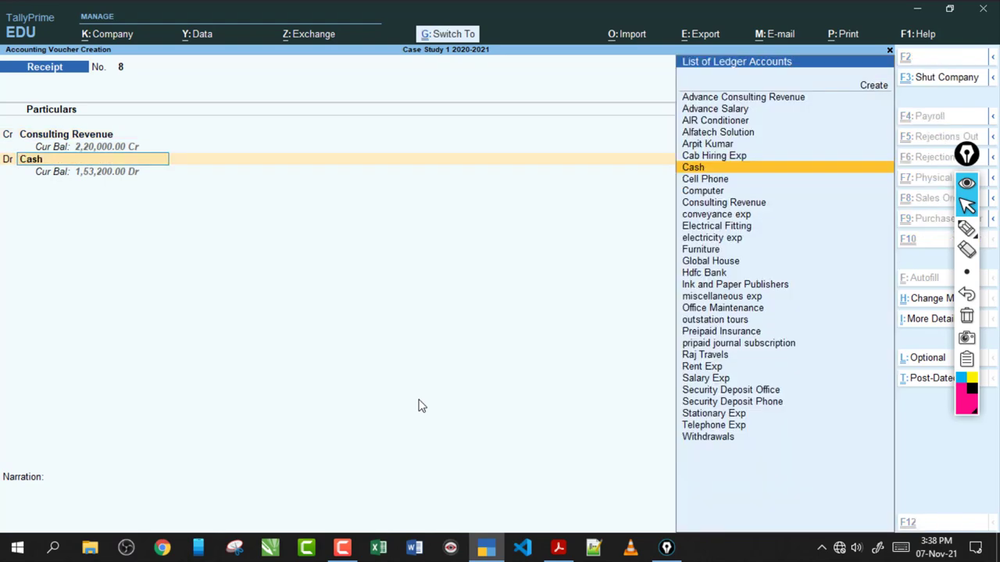
key("ctrl+a")
Switch to the case study PDF and read entry 50 dated 5-8-2020 about salaries paid by cheque.
key("alt+Tab")
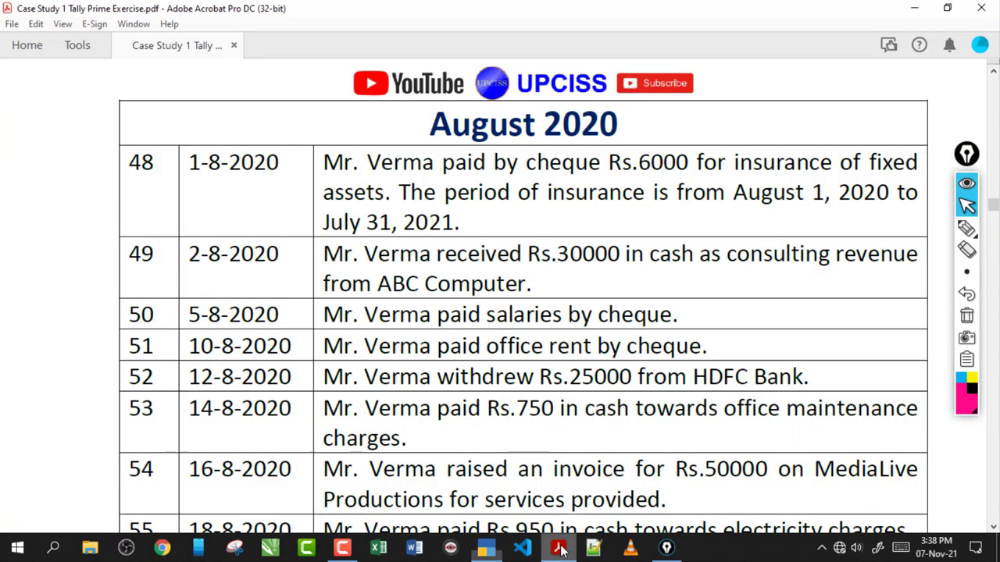
left_click_drag(543, 258, 623, 258)
left_click(504, 293)
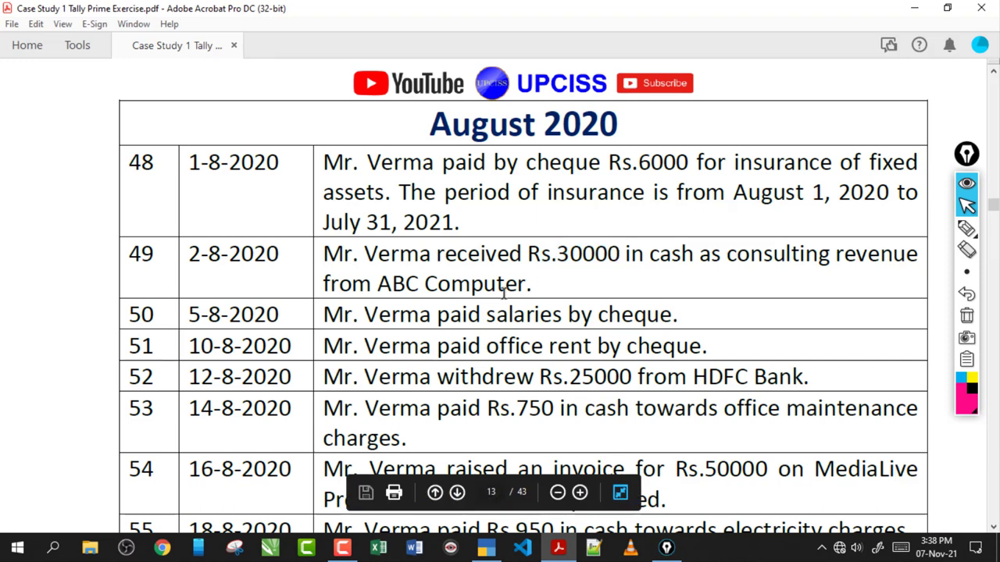
scroll(531, 256, "down", 3)
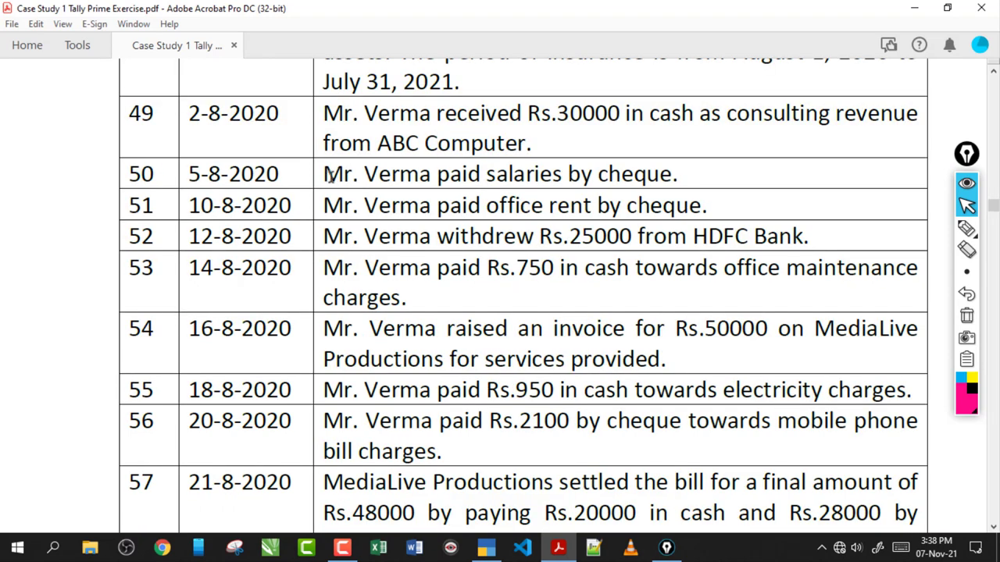
mouse_move(325, 175)
left_mouse_down()
mouse_move(672, 176)
mouse_move(367, 178)
left_mouse_up()
left_click(514, 178)
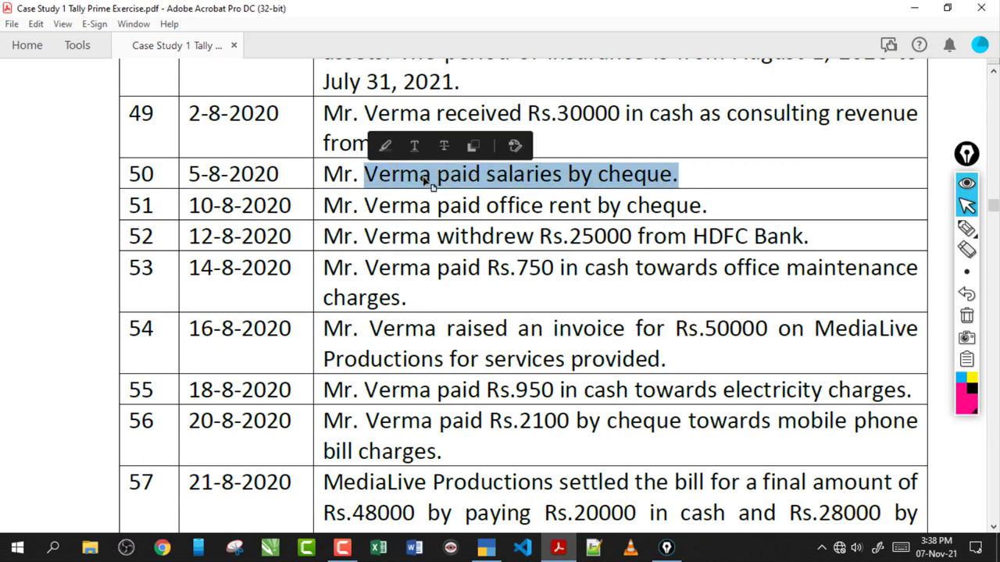
left_click(487, 170)
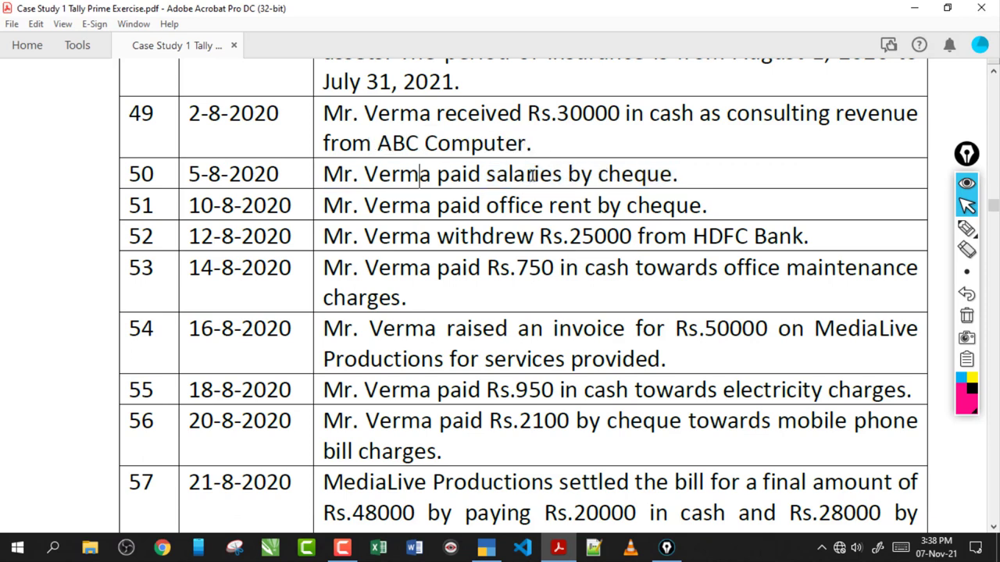
left_click_drag(437, 175, 564, 177)
left_click_drag(486, 175, 677, 177)
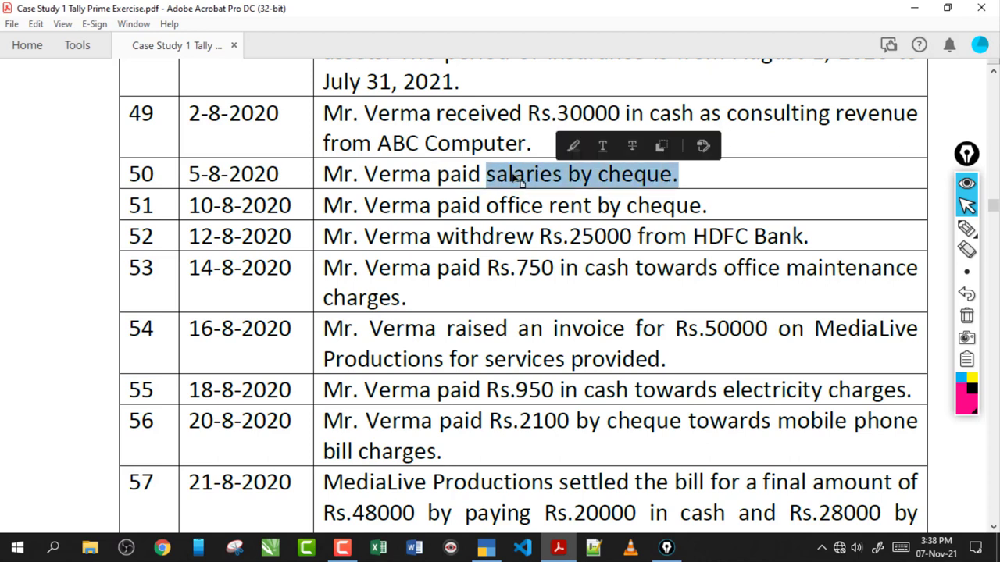
left_click(497, 175)
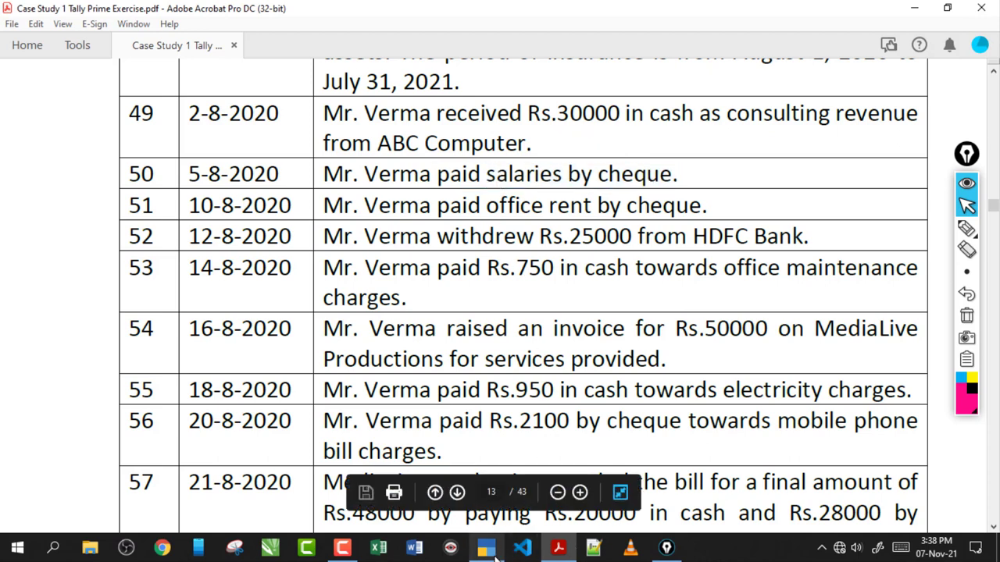
Switch to TallyPrime and start a payment voucher debiting Salary Exp with 12000.
left_click(485, 548)
key("F5")
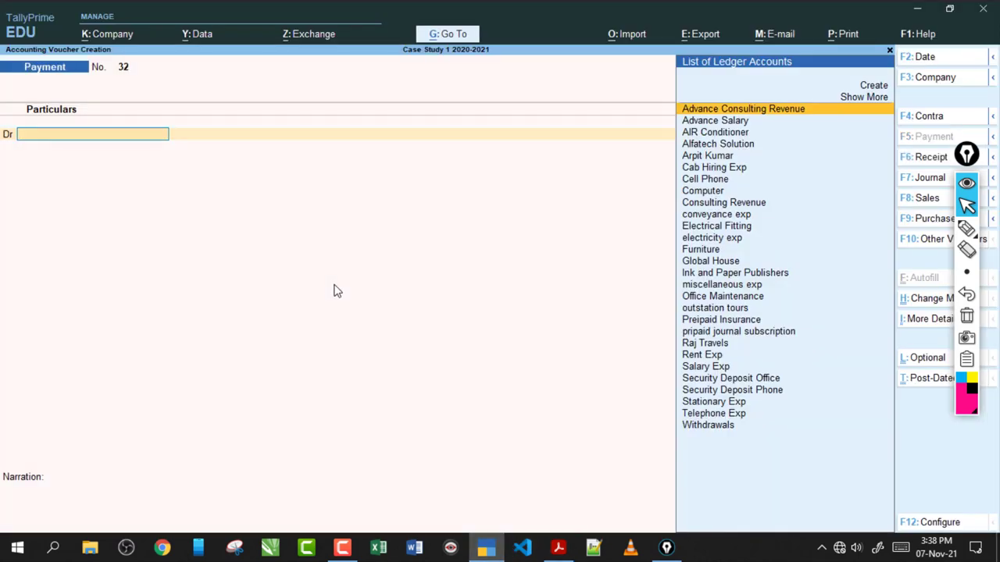
type("s")
key("Down")
key("Up")
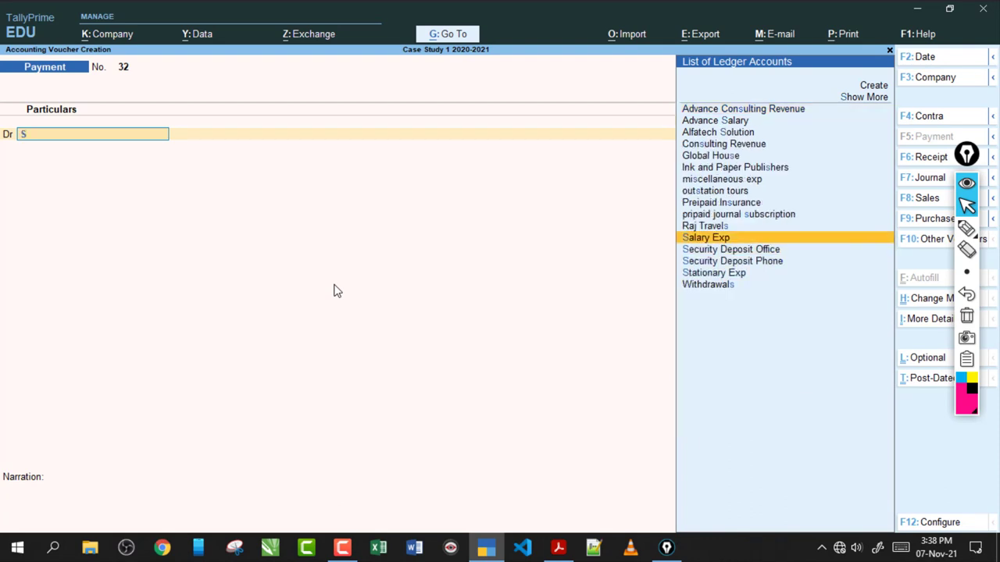
key("Return")
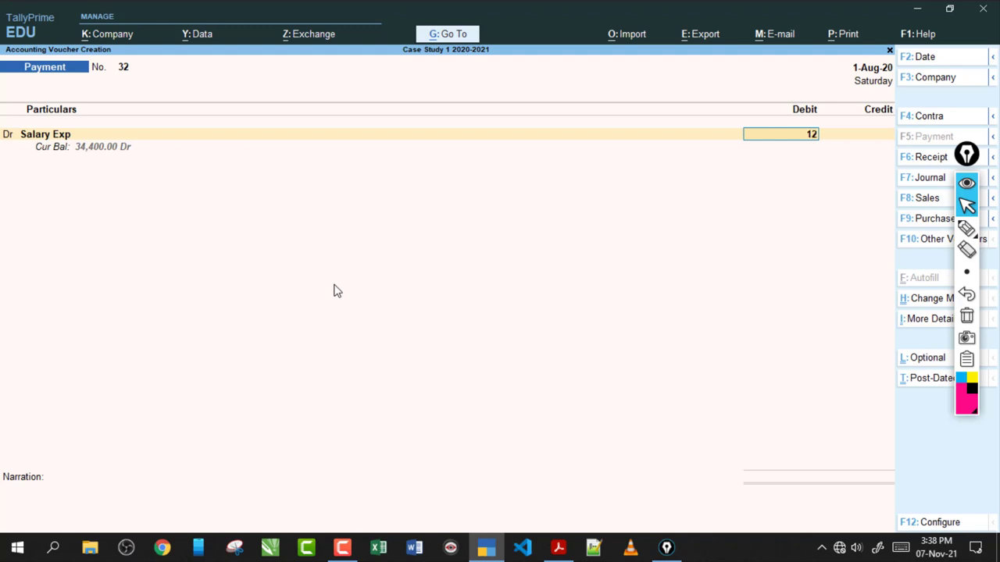
type("12000")
key("Return")
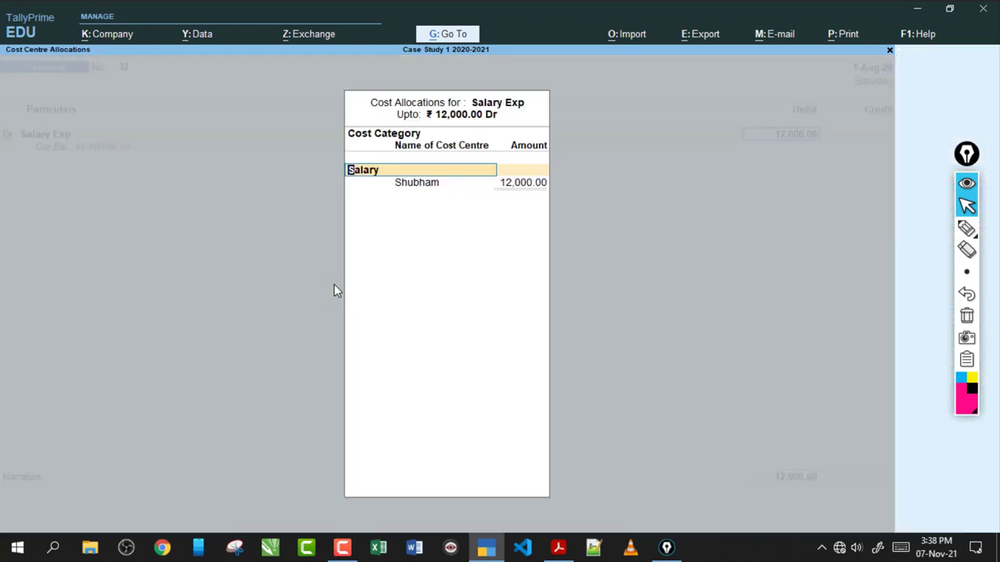
Split the salary under the Salary cost category, allocating 7500 to the first employee and 4,500 to the second.
key("Return")
key("Return")
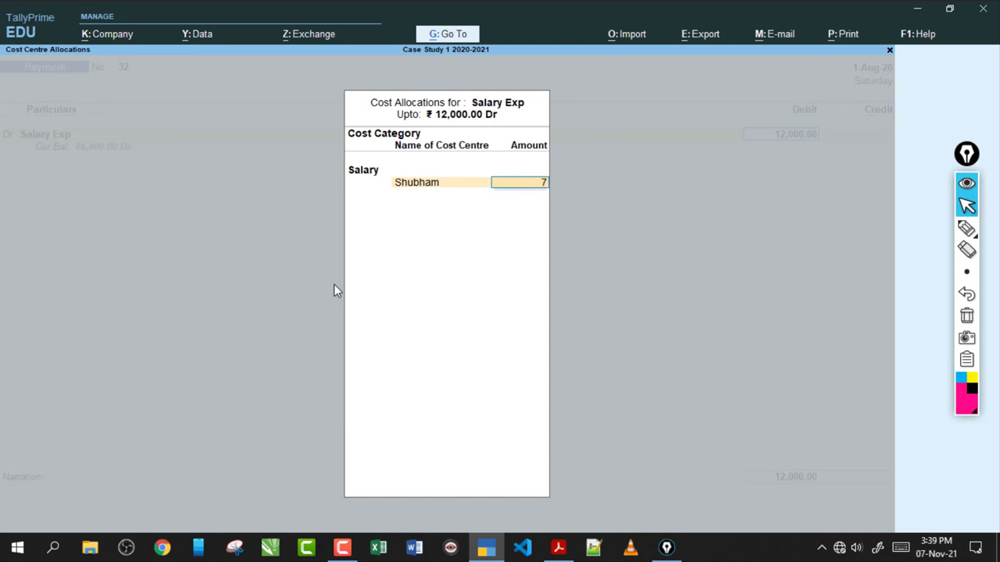
type("7500")
key("Return")
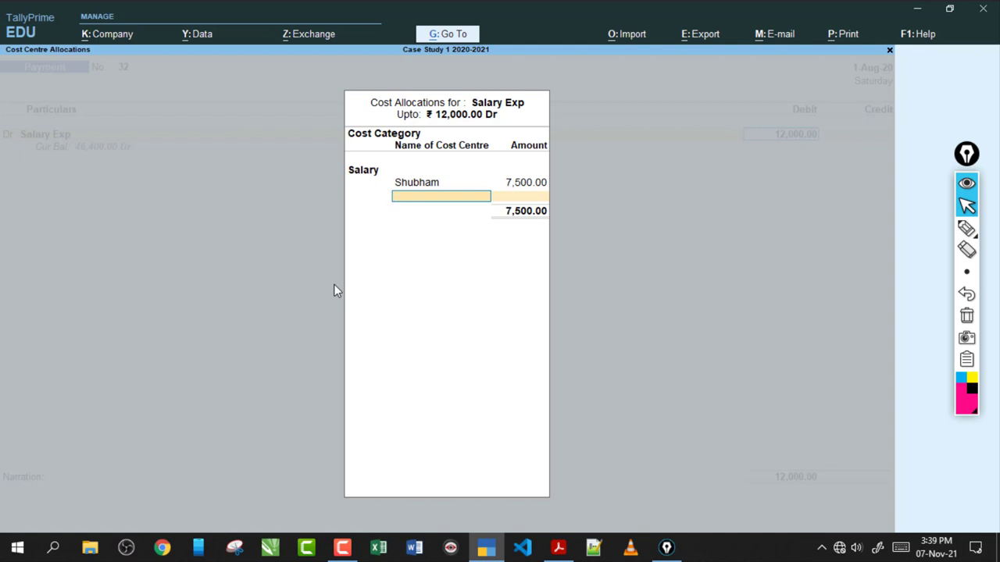
type("Geeta")
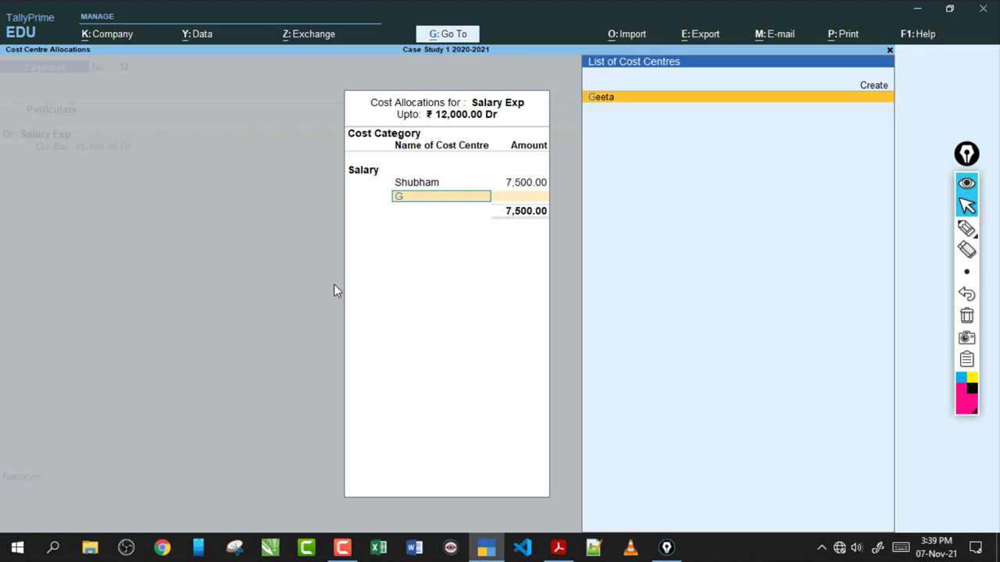
key("Return")
key("Return")
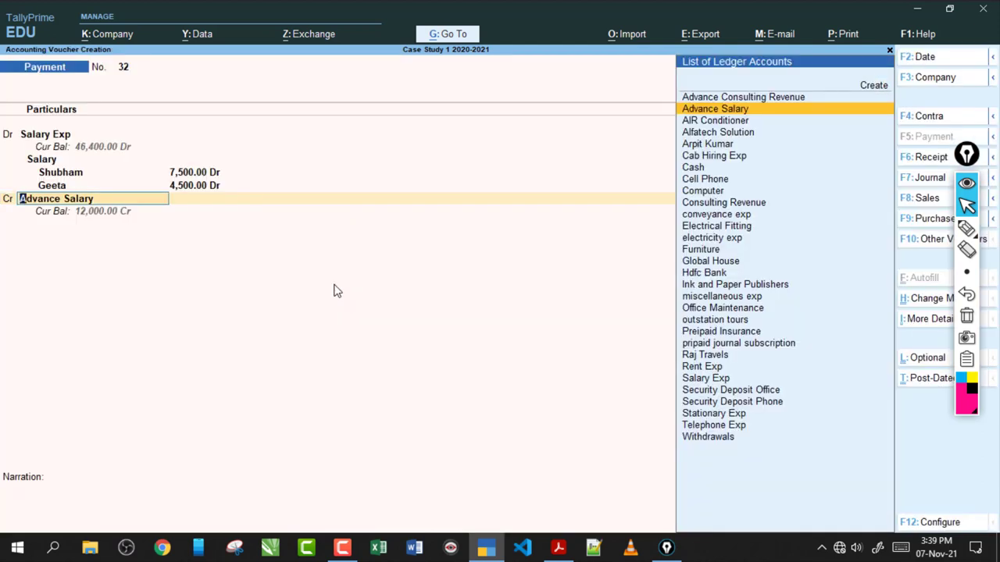
Credit Hdfc Bank with 12,000 and save the salary payment voucher.
type("Hdf")
key("Return")
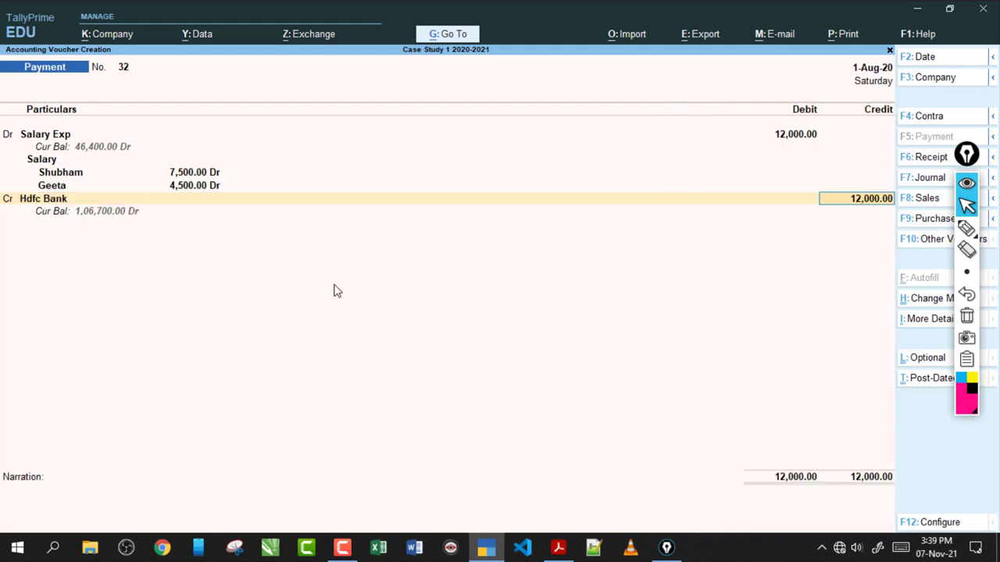
key("ctrl+a")
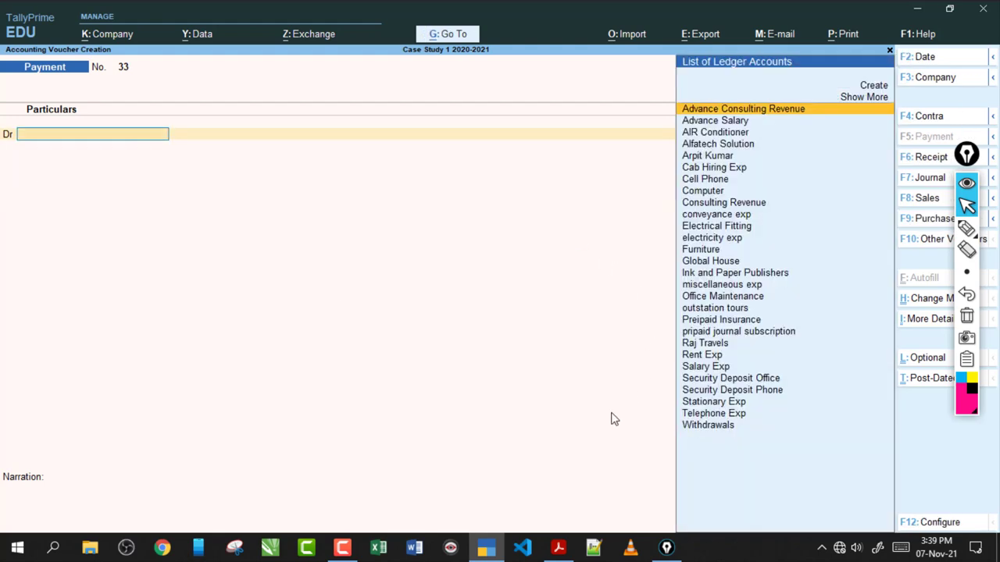
Switch to the case study PDF, recheck entry 50 and read entry 51 about office rent paid by cheque.
left_click(557, 547)
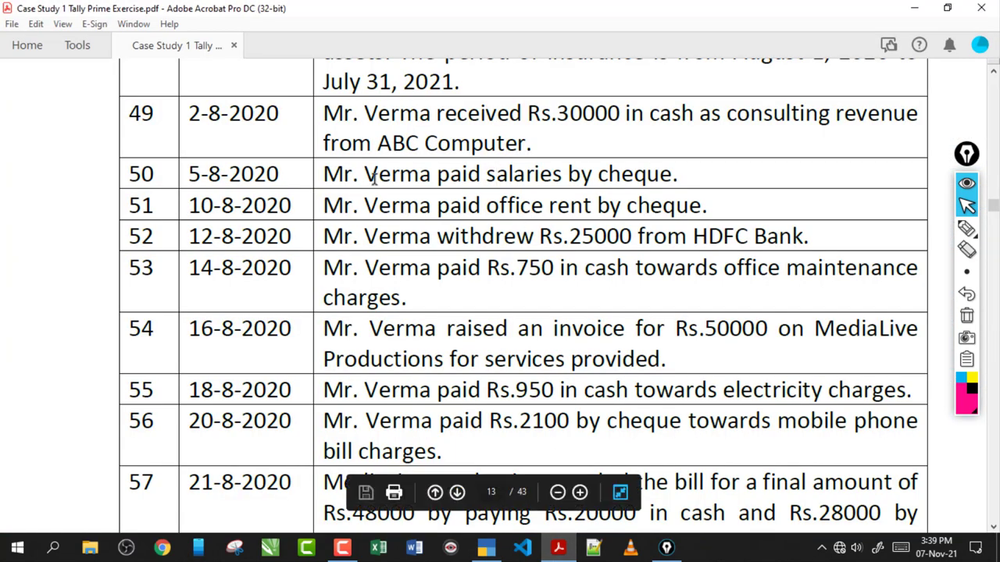
left_click_drag(367, 178, 670, 180)
left_click(488, 179)
left_click_drag(371, 179, 332, 173)
left_click(418, 175)
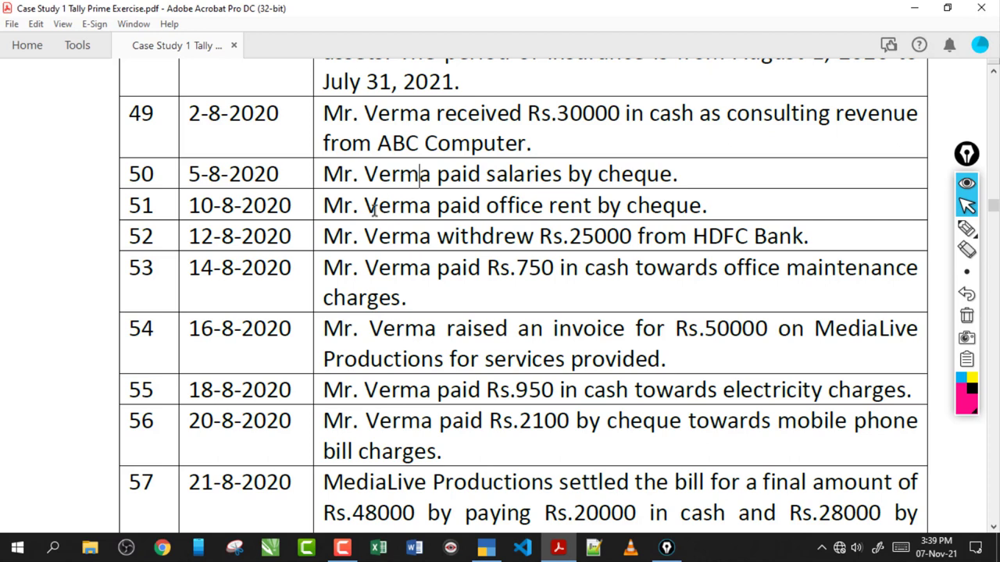
left_click_drag(324, 205, 707, 205)
left_click(575, 207)
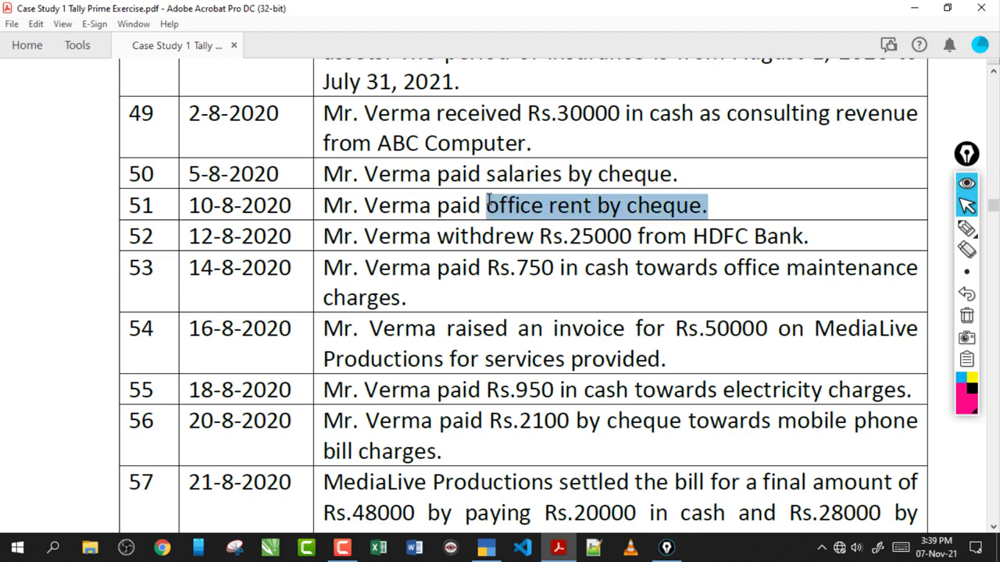
left_click(497, 263)
Switch to TallyPrime and record a payment voucher debiting Rent Exp and crediting Hdfc Bank.
left_click(485, 547)
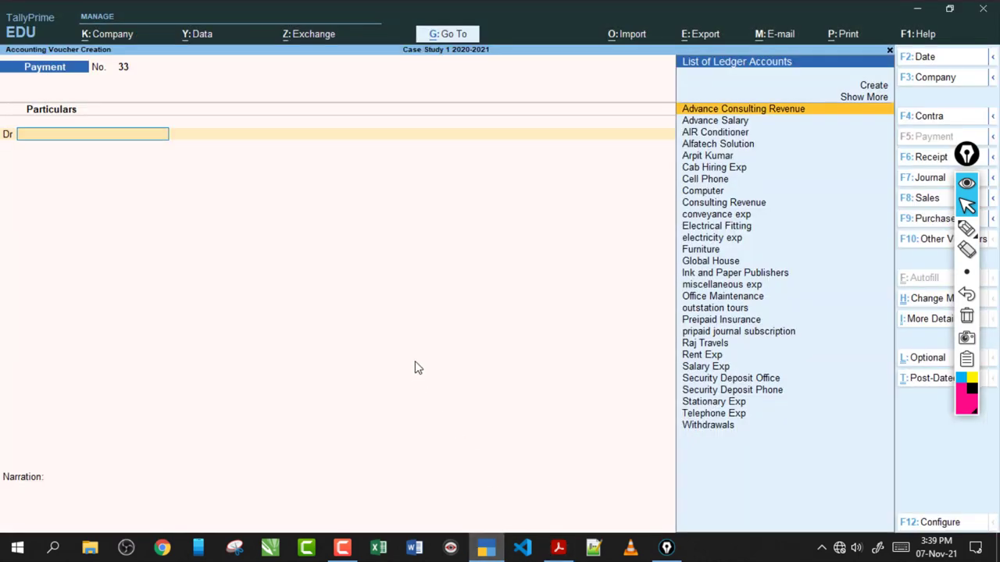
type("Re")
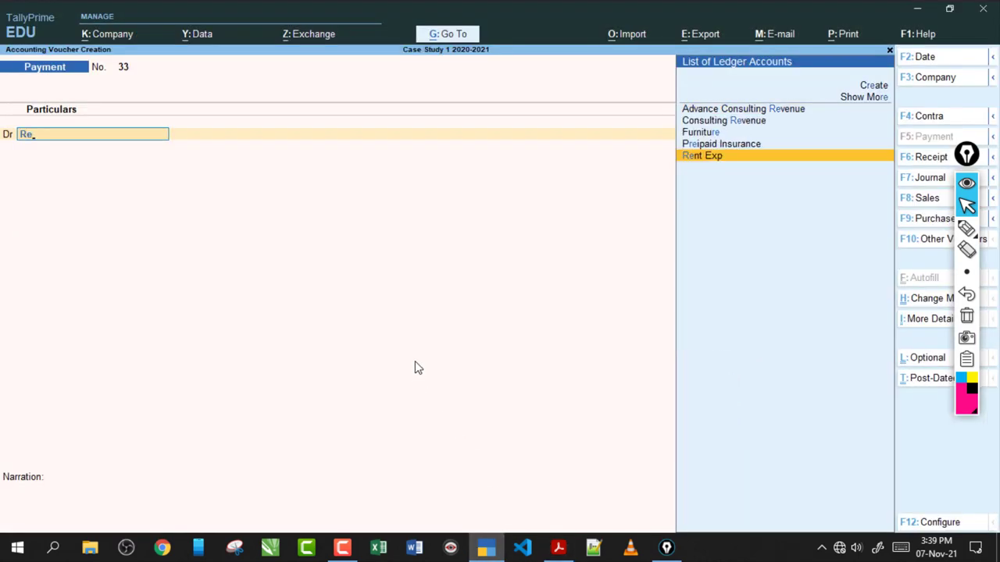
key("Return")
key("Return")
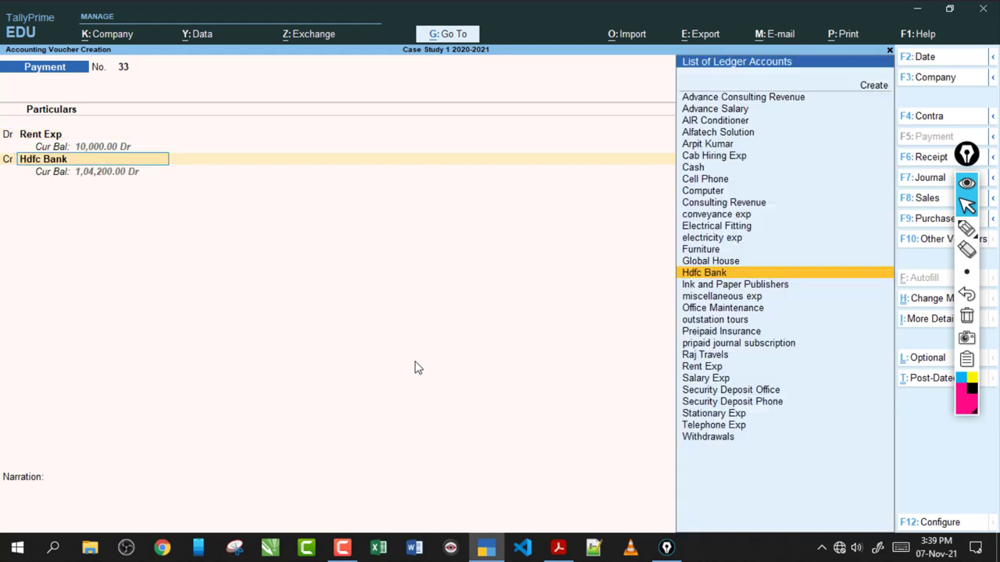
key("ctrl+a")
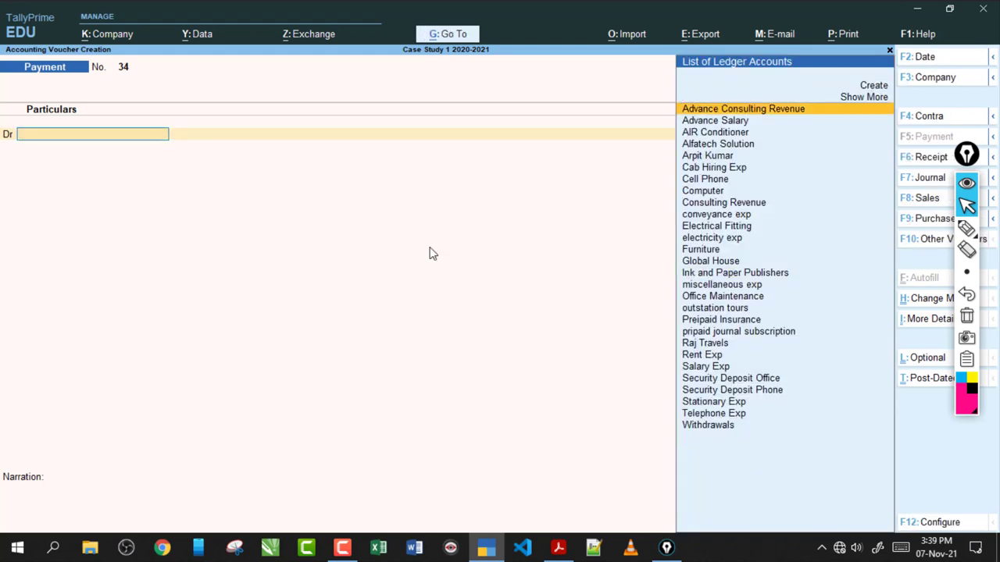
Switch to the case study PDF and read entry 52 about the Rs.25000 withdrawal from HDFC Bank.
left_click(569, 549)
left_click_drag(628, 207, 323, 143)
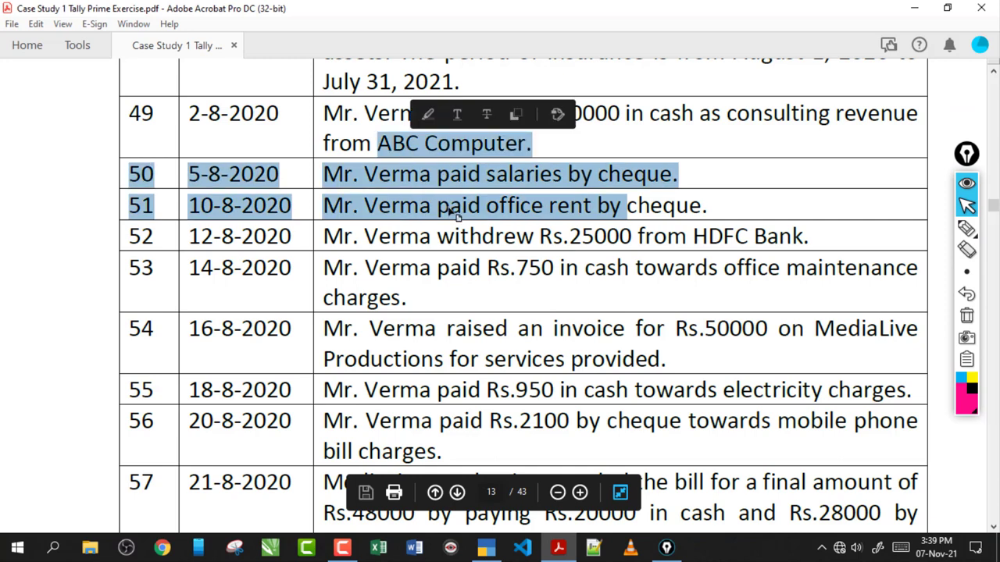
left_click(413, 240)
left_click_drag(365, 236, 629, 237)
left_click(679, 236)
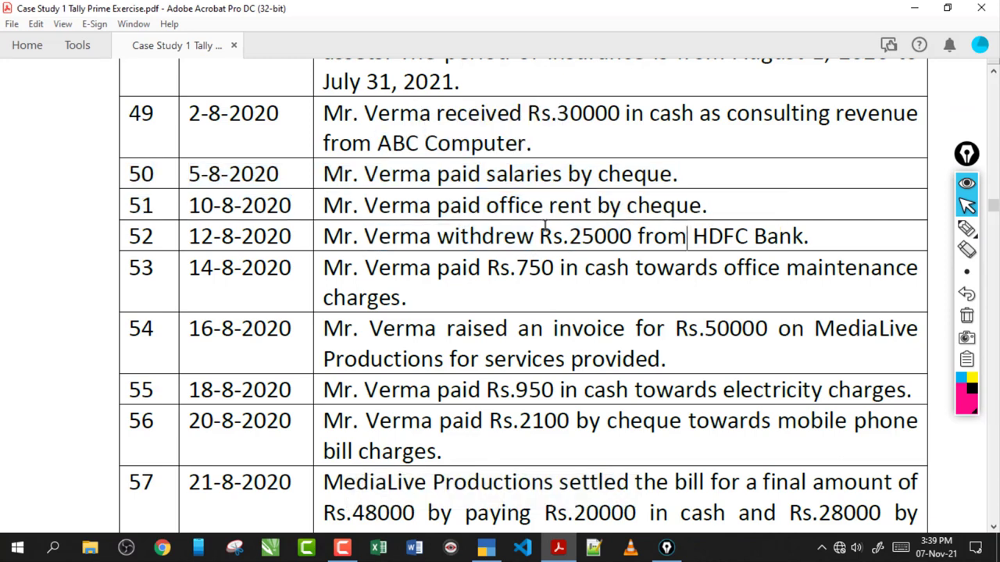
left_click_drag(355, 237, 629, 237)
mouse_move(694, 237)
left_mouse_down()
mouse_move(783, 236)
mouse_move(411, 248)
left_mouse_up()
left_click(724, 238)
Underline the HDFC Bank withdrawal in entry 52 with the pen and write the note V-P below it.
left_click(957, 227)
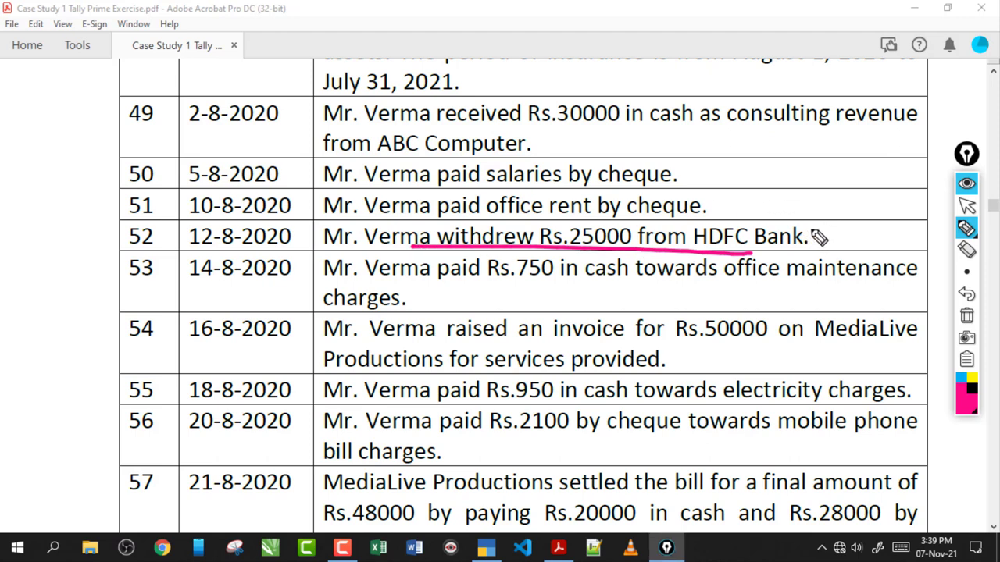
mouse_move(820, 242)
left_mouse_down()
mouse_move(831, 224)
mouse_move(866, 245)
mouse_move(839, 234)
mouse_move(855, 245)
mouse_move(899, 251)
mouse_move(899, 267)
mouse_move(814, 250)
left_mouse_up()
left_click_drag(562, 311, 648, 315)
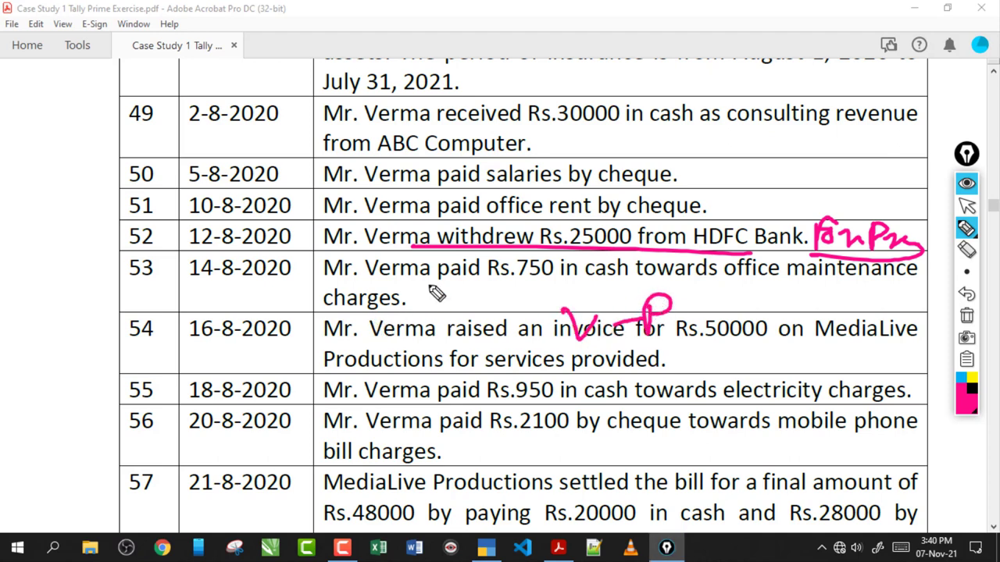
Circle "withdrew" in entry 52, pen a Dr Withdrawals and Cr HDFC note above it for personal use, and clear the ink.
left_click_drag(442, 260, 488, 262)
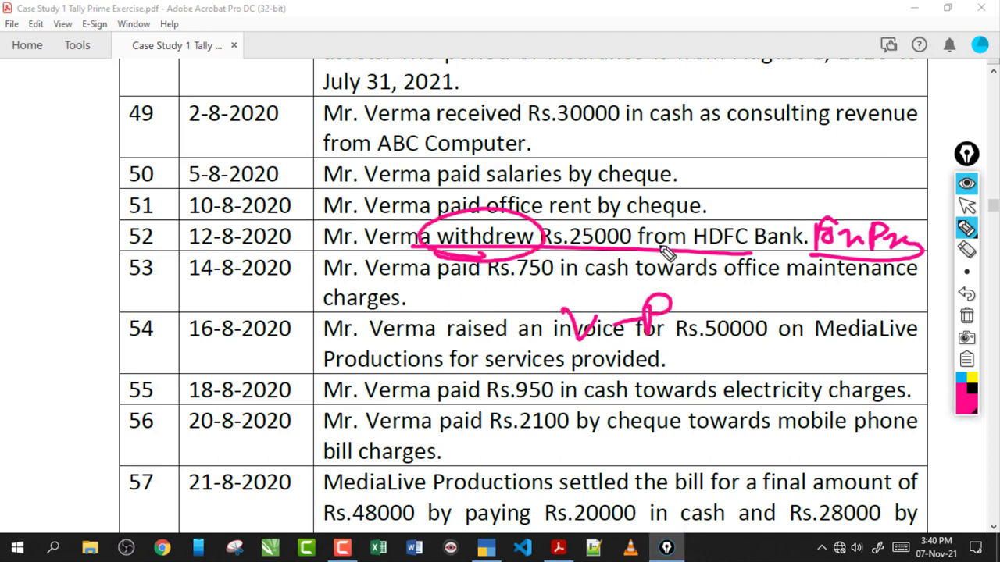
left_click_drag(548, 90, 556, 122)
mouse_move(578, 103)
left_mouse_down()
mouse_move(598, 116)
mouse_move(663, 109)
mouse_move(756, 95)
mouse_move(788, 78)
left_mouse_up()
mouse_move(602, 150)
left_mouse_down()
mouse_move(587, 172)
mouse_move(617, 156)
mouse_move(668, 154)
left_mouse_up()
left_click_drag(683, 139, 682, 169)
mouse_move(701, 165)
left_mouse_down()
mouse_move(729, 159)
mouse_move(751, 134)
mouse_move(787, 137)
mouse_move(817, 125)
left_mouse_up()
left_click_drag(817, 129, 839, 161)
mouse_move(816, 264)
left_mouse_down()
mouse_move(929, 230)
mouse_move(812, 273)
mouse_move(796, 239)
left_mouse_up()
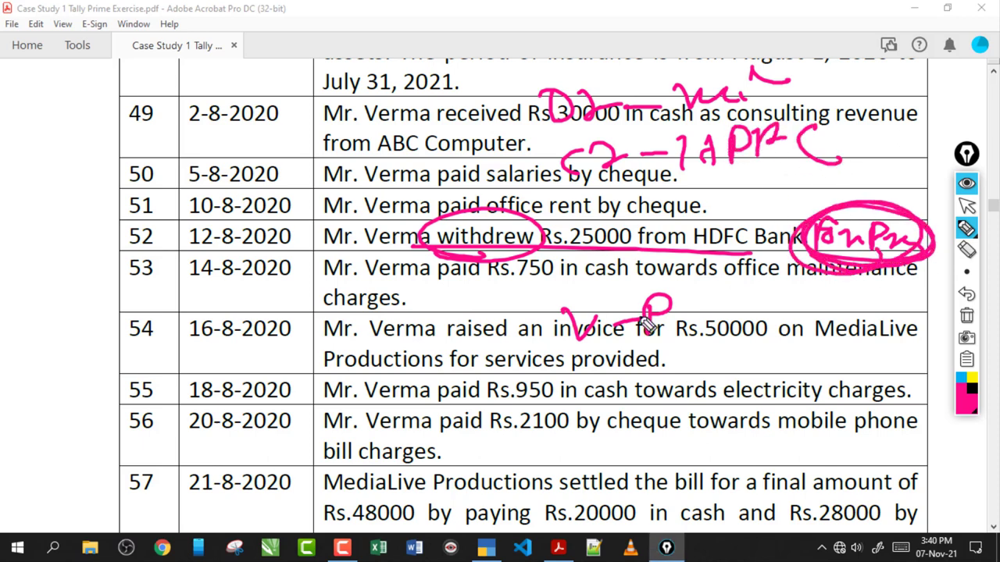
left_click_drag(574, 361, 717, 334)
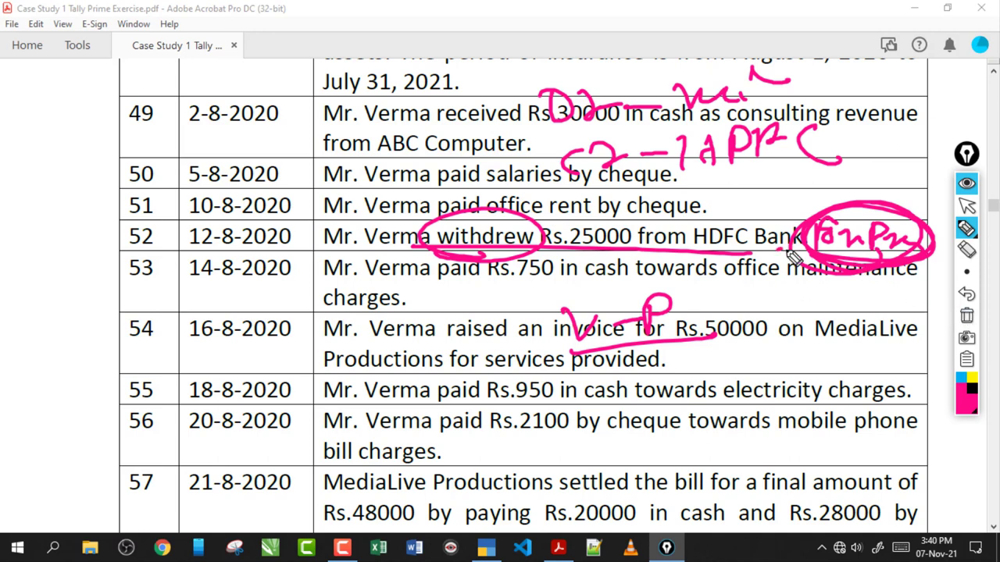
left_click(966, 315)
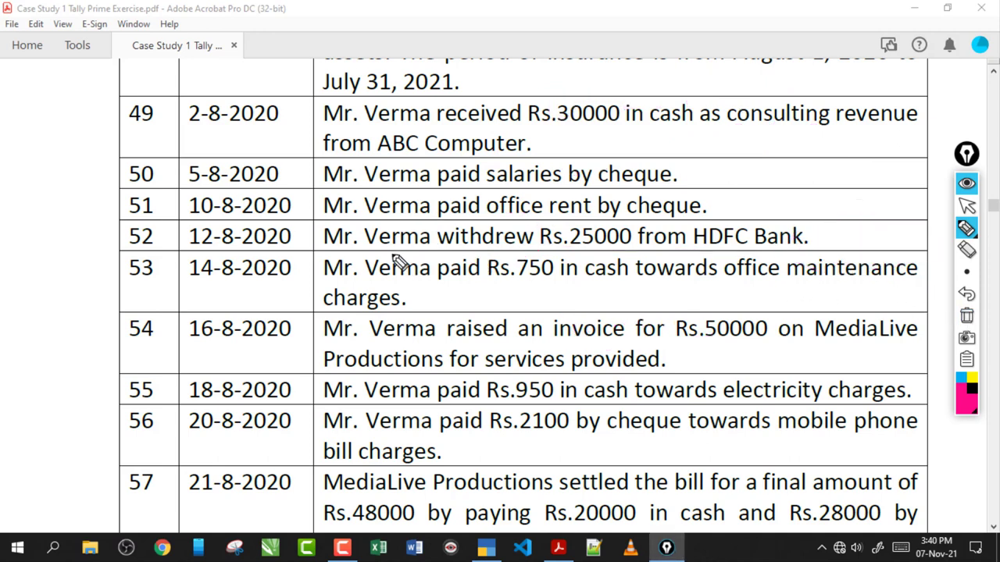
Circle Rs.25000 and HDFC Bank in entry 52, pen the contra entry Dr Cash, Cr HDFC 25000, and clear the ink.
mouse_move(363, 252)
left_mouse_down()
mouse_move(636, 252)
mouse_move(594, 255)
left_mouse_up()
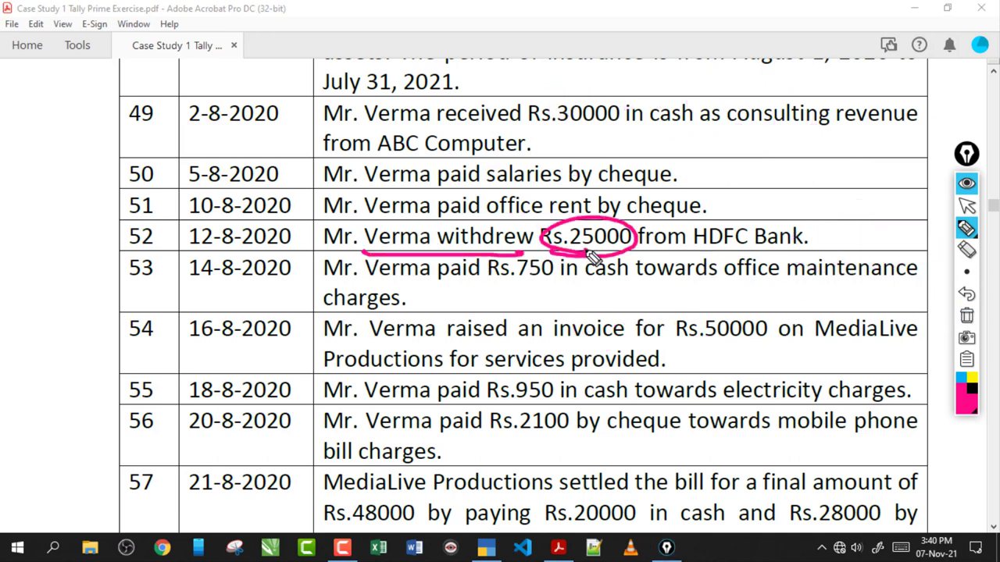
mouse_move(730, 252)
left_mouse_down()
mouse_move(820, 248)
mouse_move(733, 252)
left_mouse_up()
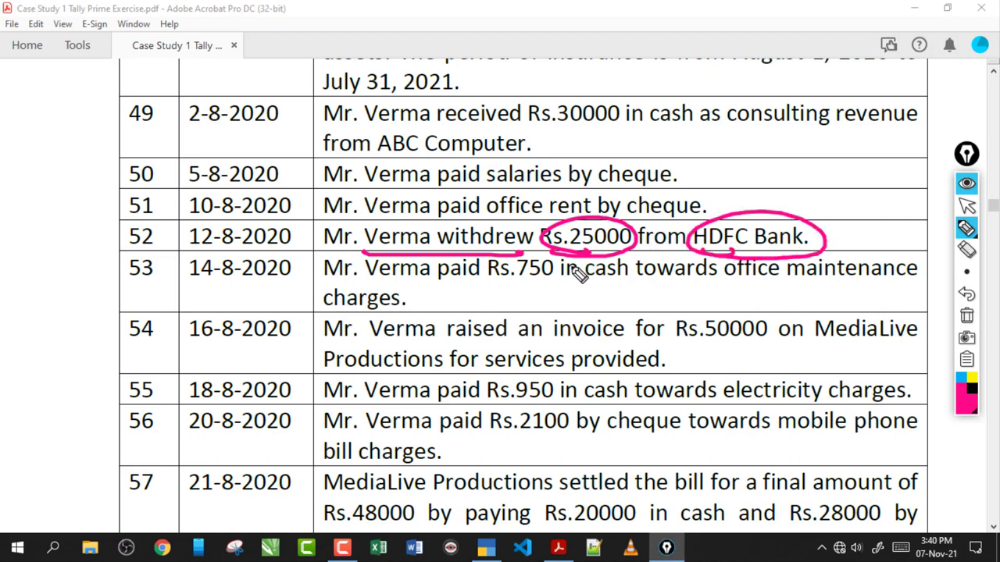
mouse_move(561, 88)
left_mouse_down()
mouse_move(576, 130)
mouse_move(618, 105)
mouse_move(682, 89)
mouse_move(717, 107)
mouse_move(794, 82)
mouse_move(870, 90)
left_mouse_up()
mouse_move(587, 143)
left_mouse_down()
mouse_move(582, 165)
mouse_move(664, 152)
mouse_move(710, 167)
mouse_move(752, 143)
mouse_move(817, 138)
mouse_move(882, 138)
mouse_move(902, 156)
mouse_move(923, 134)
mouse_move(826, 185)
mouse_move(875, 181)
mouse_move(895, 204)
mouse_move(736, 202)
left_mouse_up()
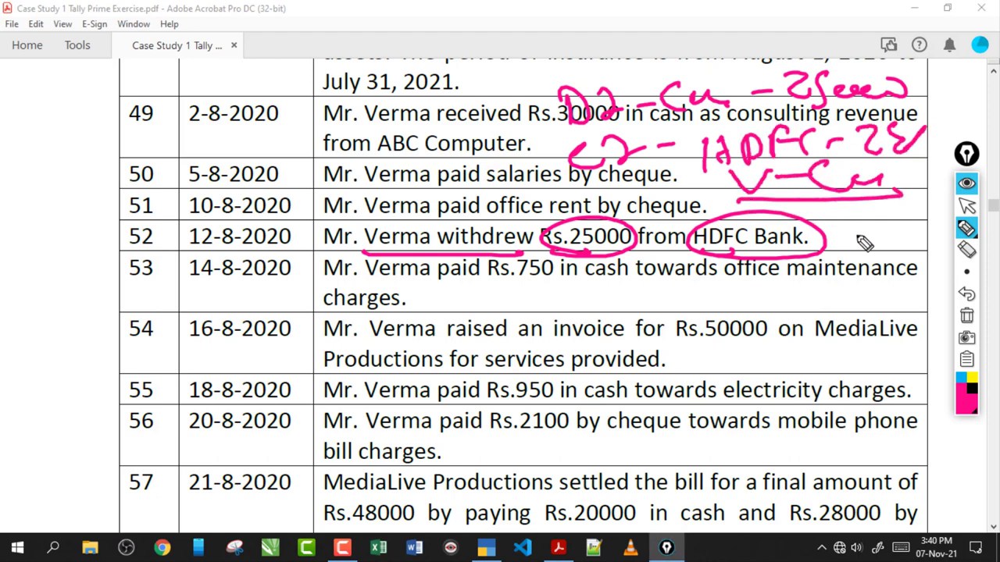
left_click(966, 315)
left_click(967, 205)
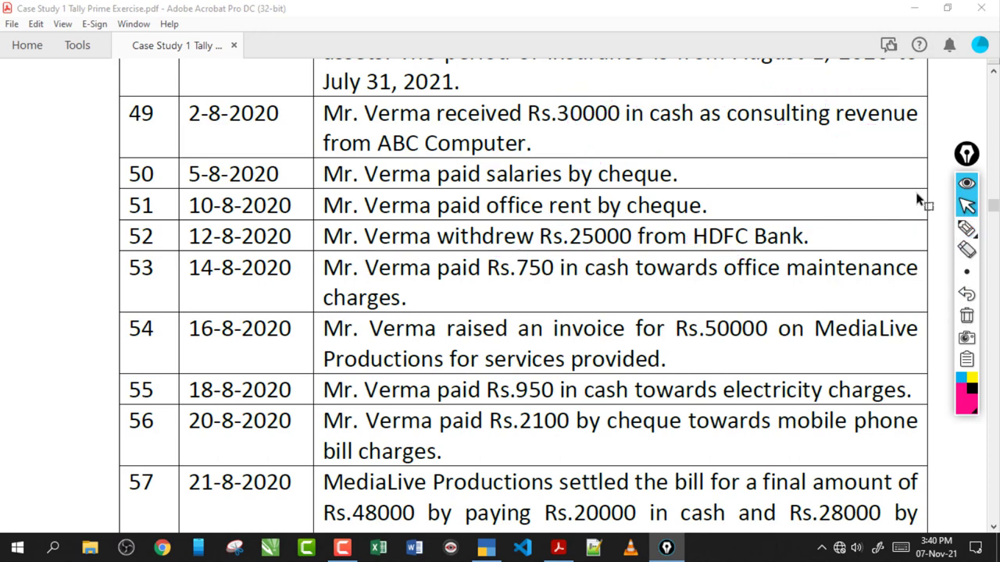
Switch to TallyPrime, start a contra voucher and credit Hdfc Bank with 25,000, accepting the cheque bank allocation.
left_click(486, 547)
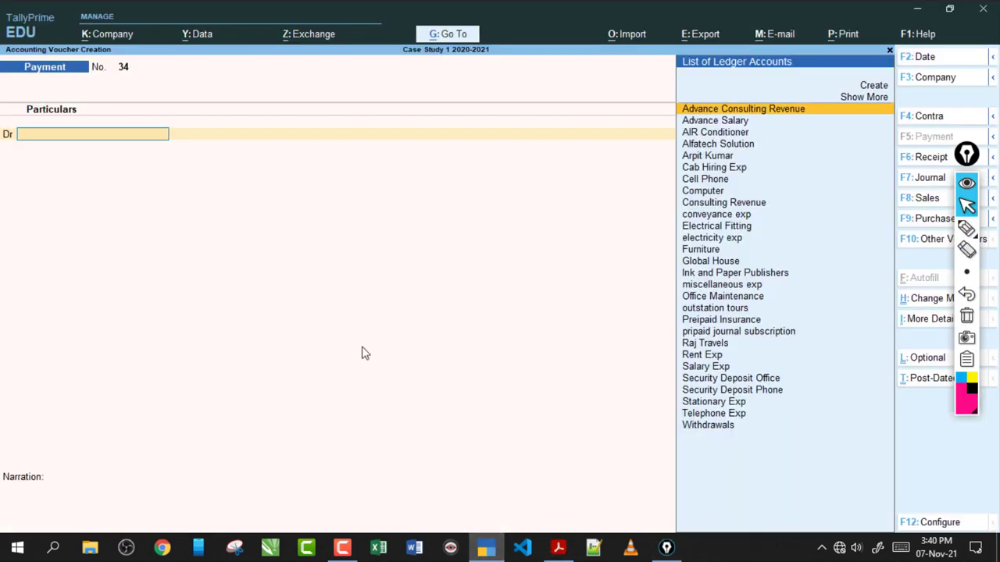
key("F4")
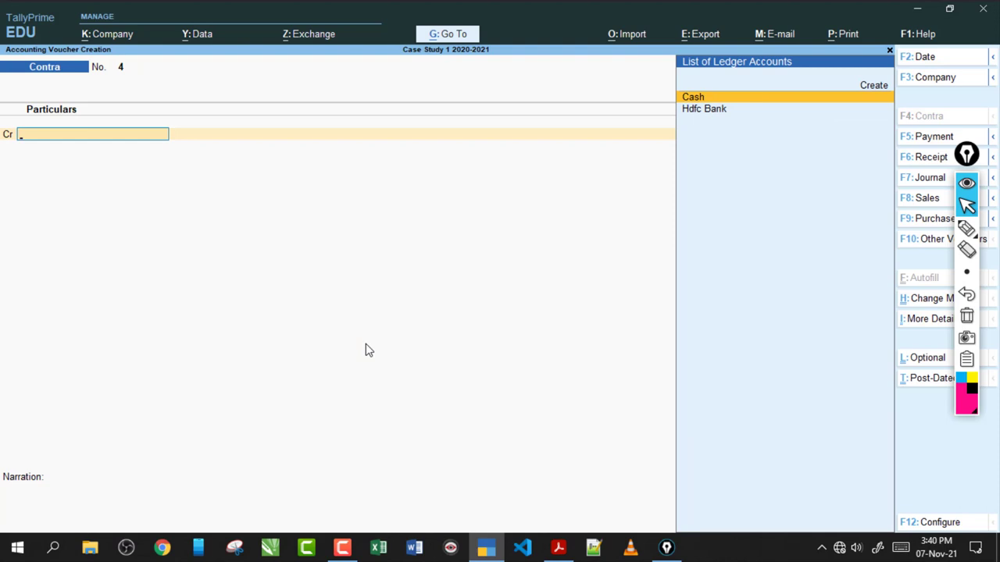
key("Return")
key("BackSpace")
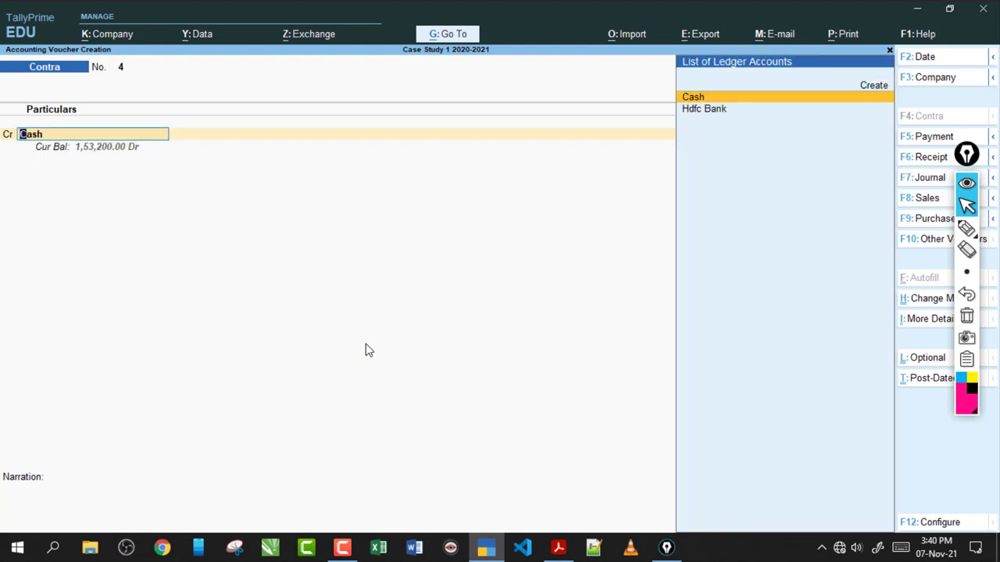
type("hdfc")
key("Return")
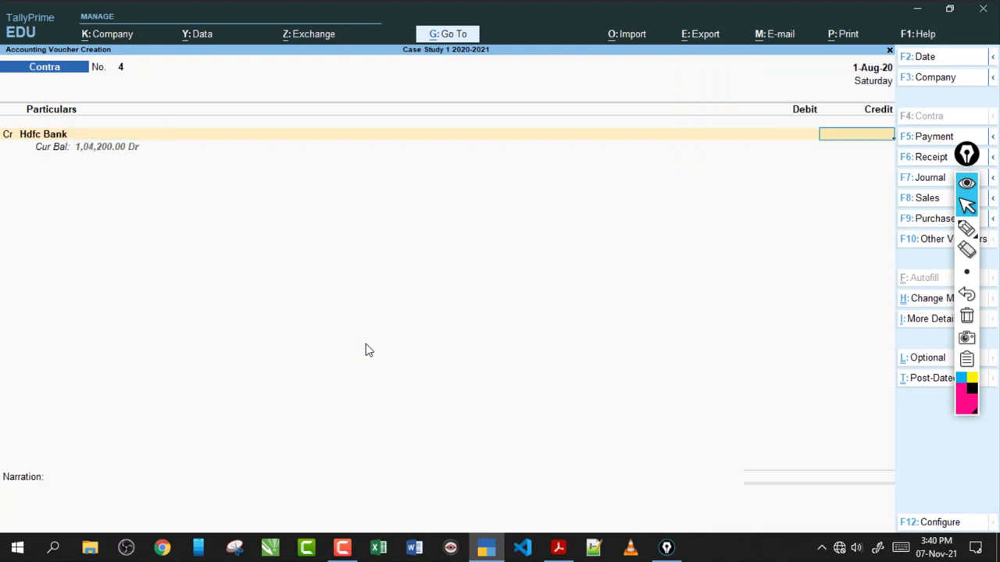
type("25,000")
key("Return")
key("Return")
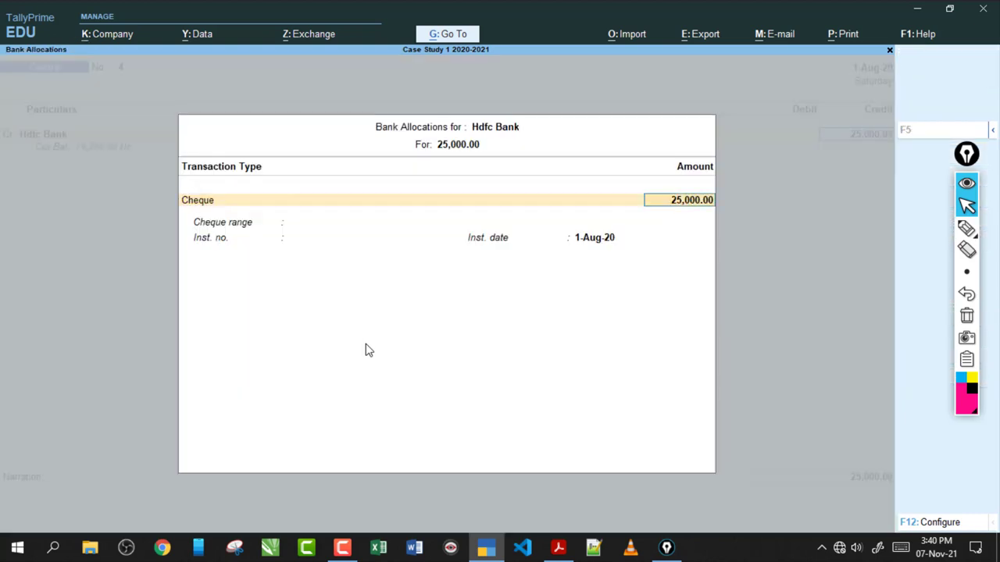
key("ctrl+a")
key("Return")
Debit Cash for the 25,000 withdrawal and save the contra voucher.
type("C")
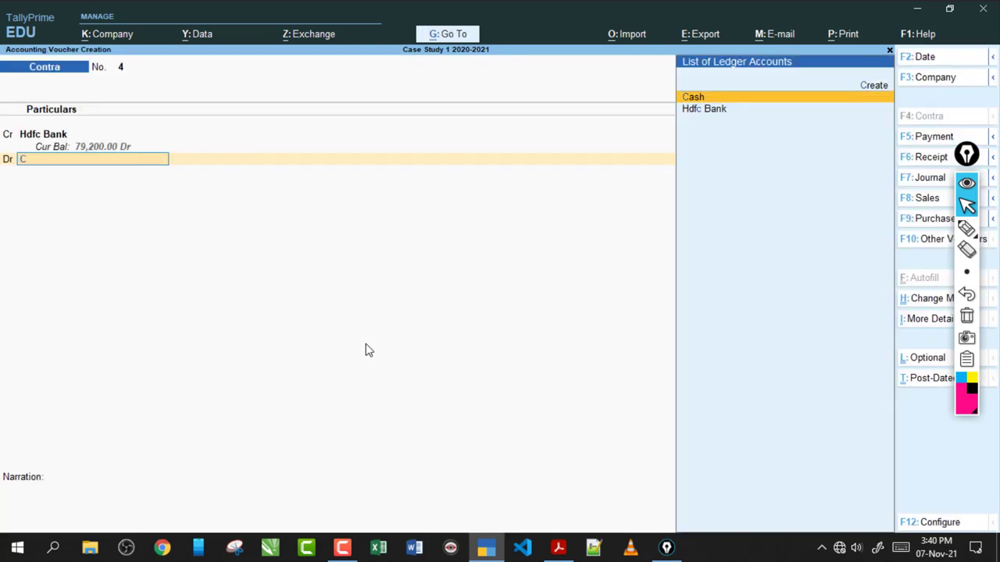
type("ash")
key("Return")
key("ctrl+a")
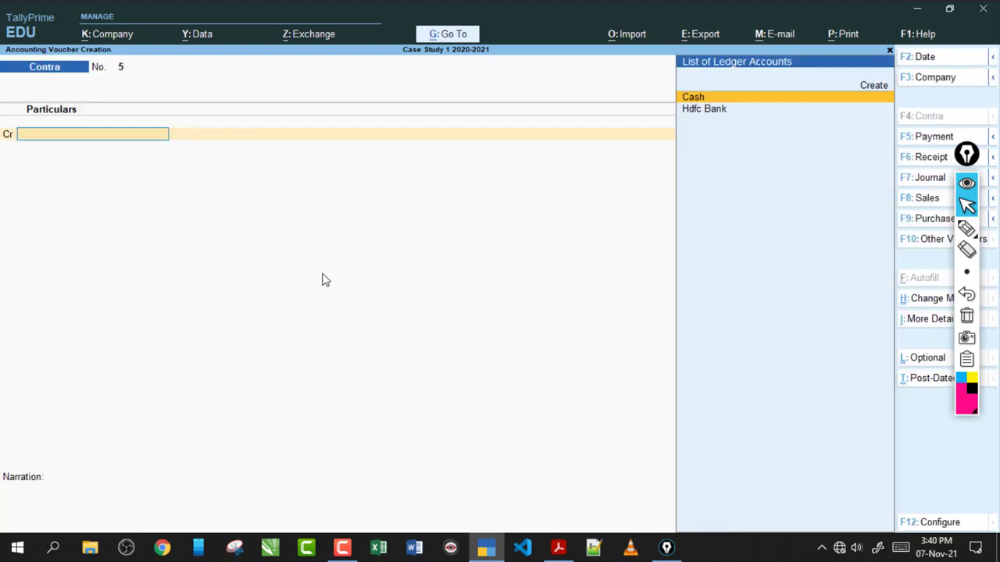
Switch to the case study PDF and read entry 53 about office maintenance charges paid in cash.
left_click(557, 547)
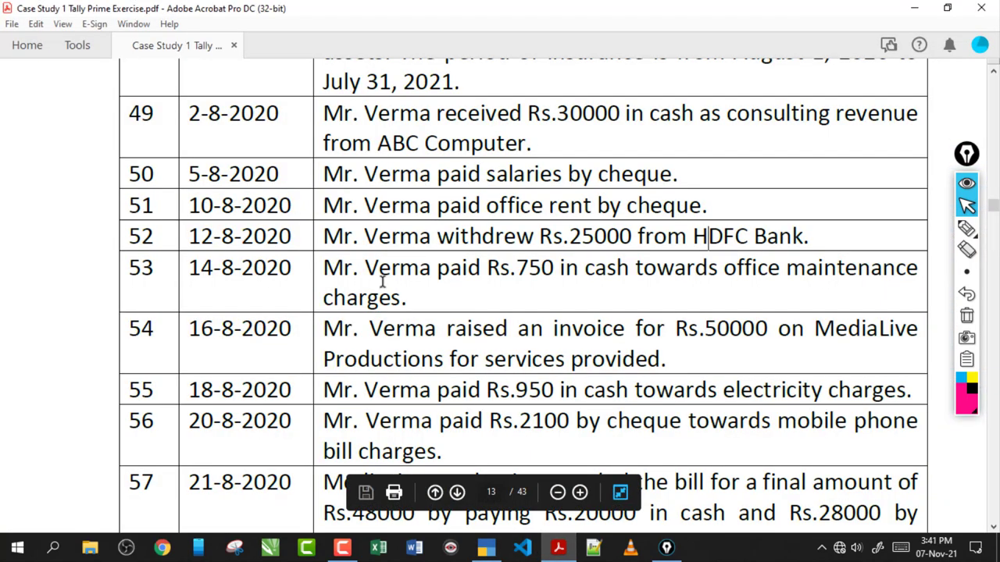
left_click_drag(355, 271, 558, 271)
left_click(518, 271)
left_click(644, 271)
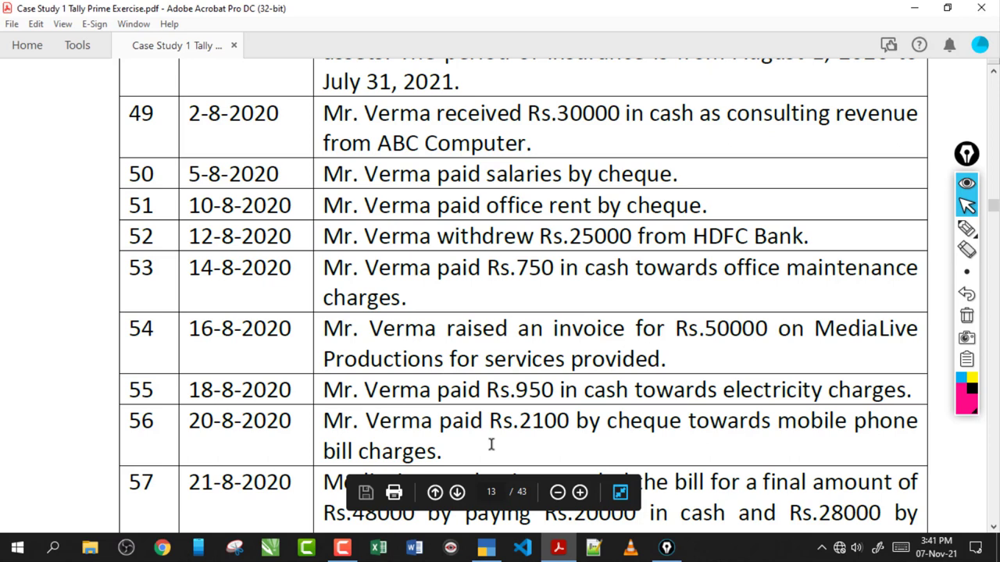
Switch to TallyPrime and record a payment voucher debiting Office Maintenance and crediting Cash with 750.
left_click(486, 548)
key("F5")
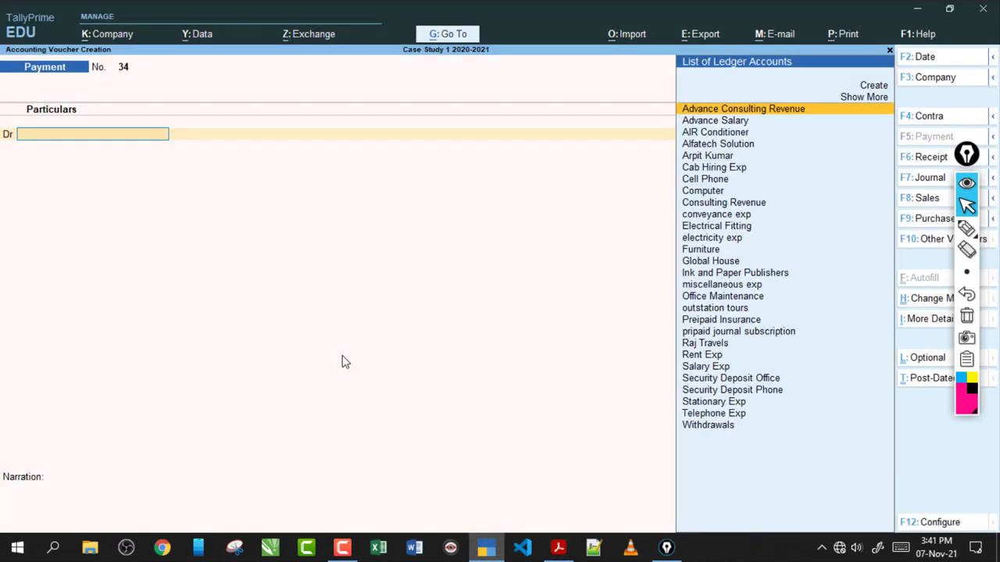
type("off")
key("Return")
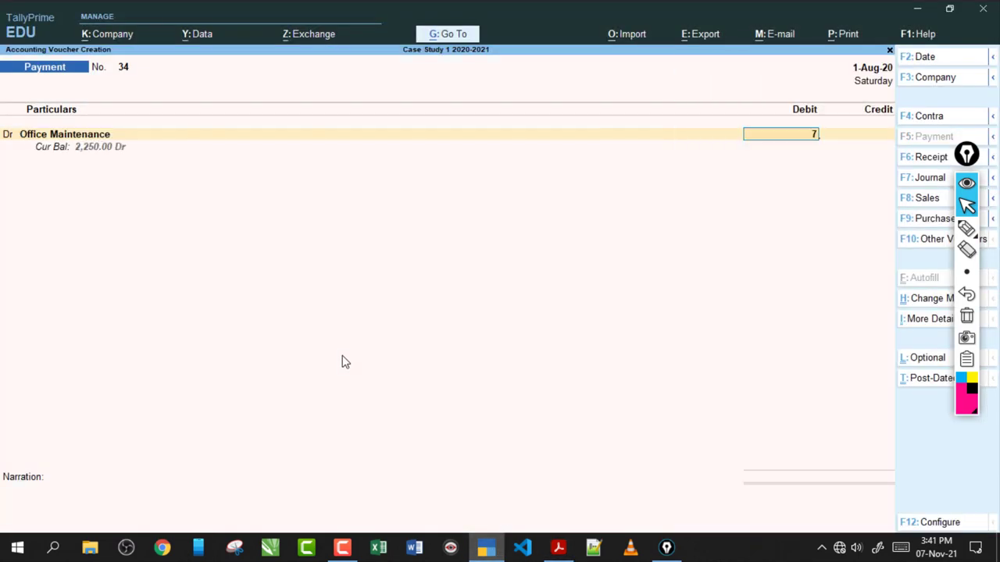
type("7500")
key("BackSpace")
key("Return")
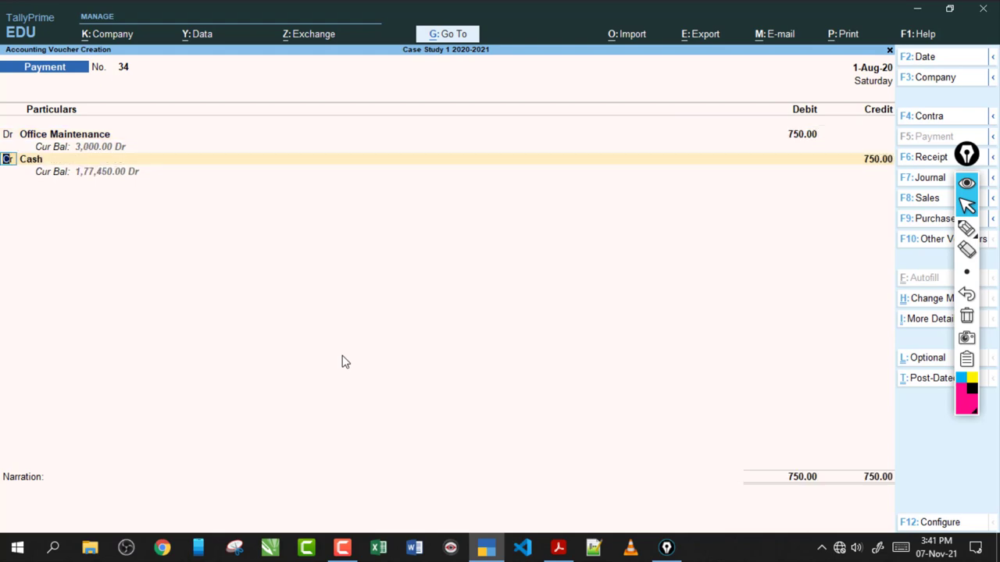
key("Return")
key("Return")
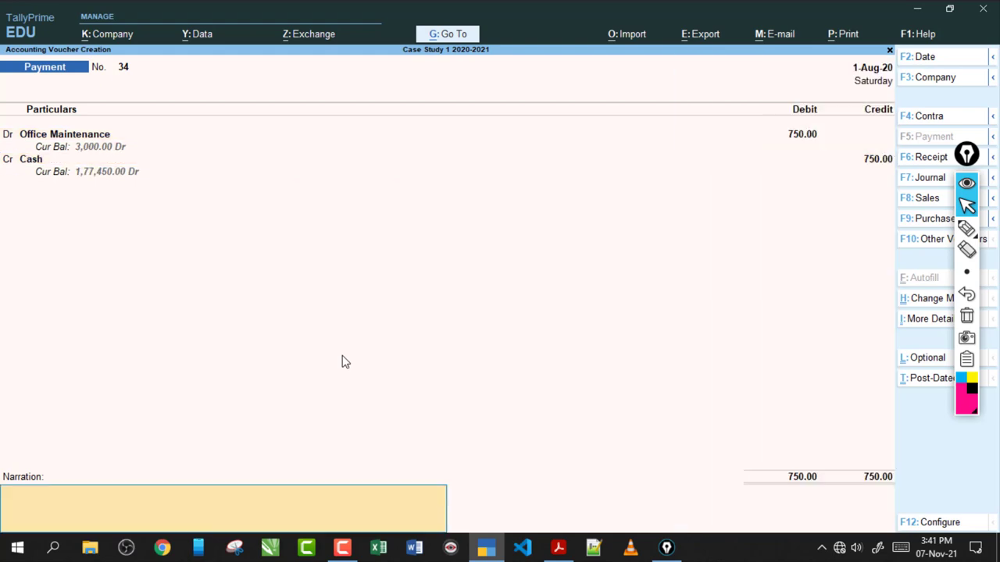
key("ctrl+a")
Switch to the case study PDF and read entry 54 about the Rs.50000 invoice raised on MediaLive Productions.
left_click(559, 547)
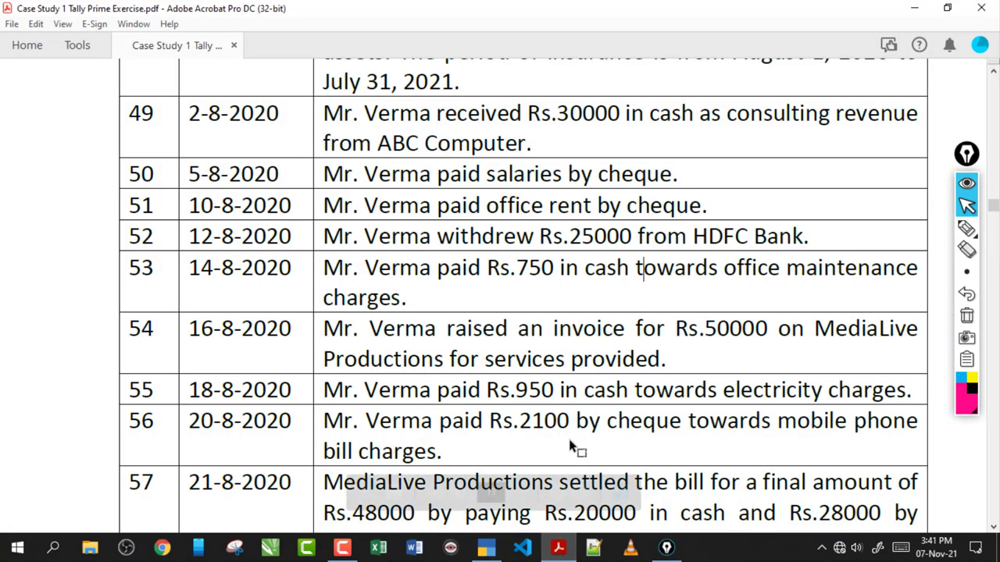
left_click_drag(342, 328, 508, 329)
left_click(586, 328)
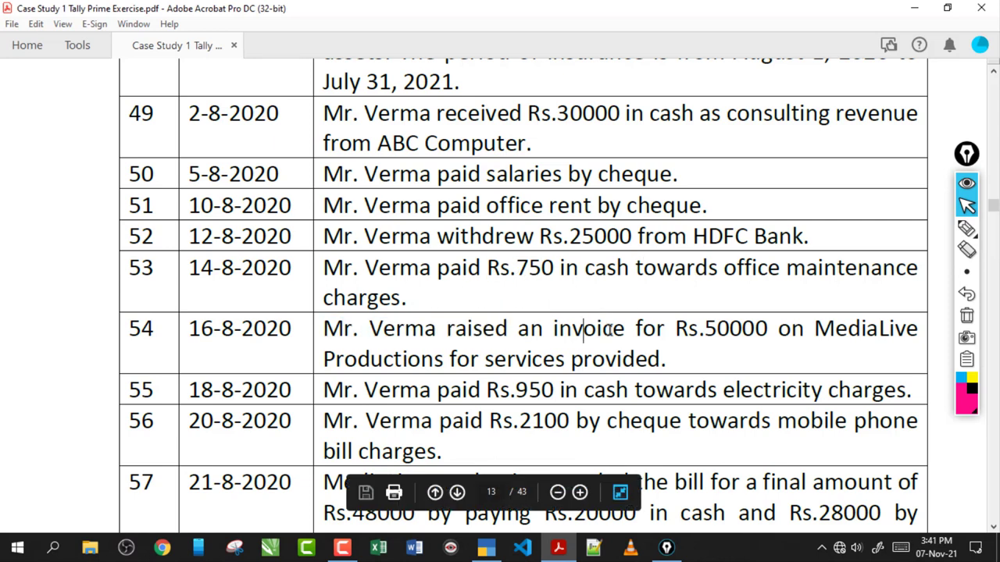
left_click(767, 328, "shift")
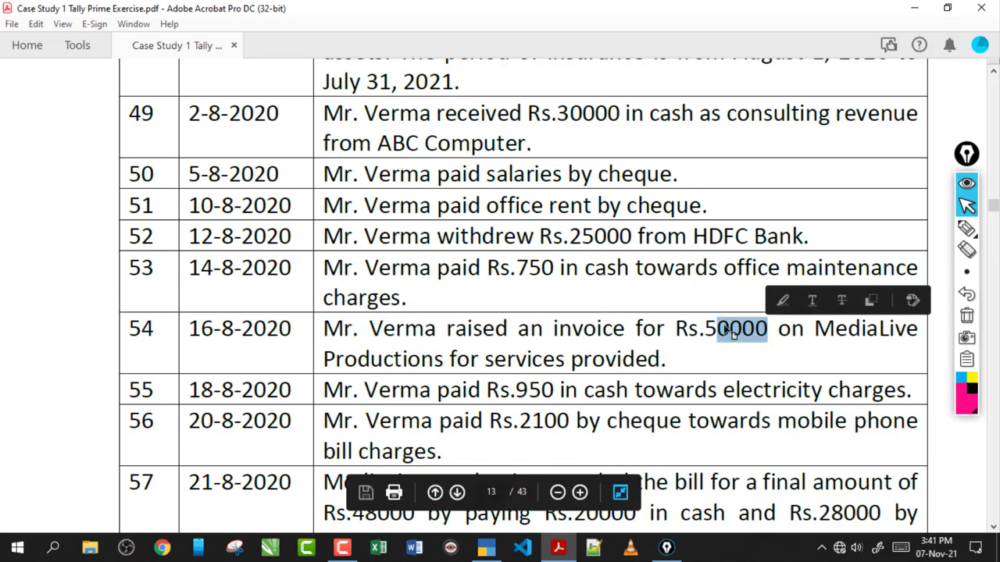
left_click_drag(663, 360, 304, 336)
left_click(463, 361)
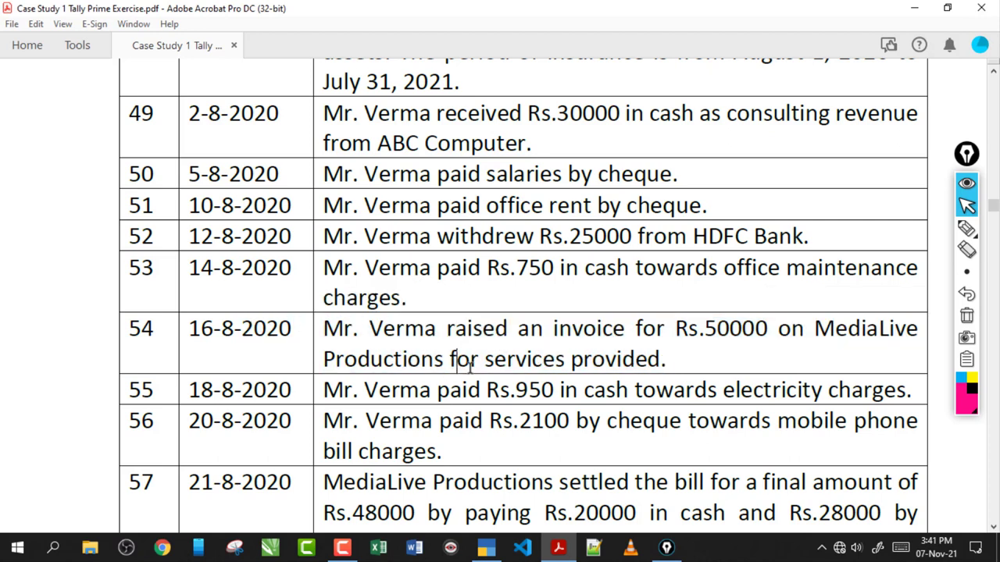
Underline Rs.50000 in entry 54 with the pen and write the debit note Dr MediaLive above it.
left_click(967, 228)
left_click_drag(693, 354, 779, 354)
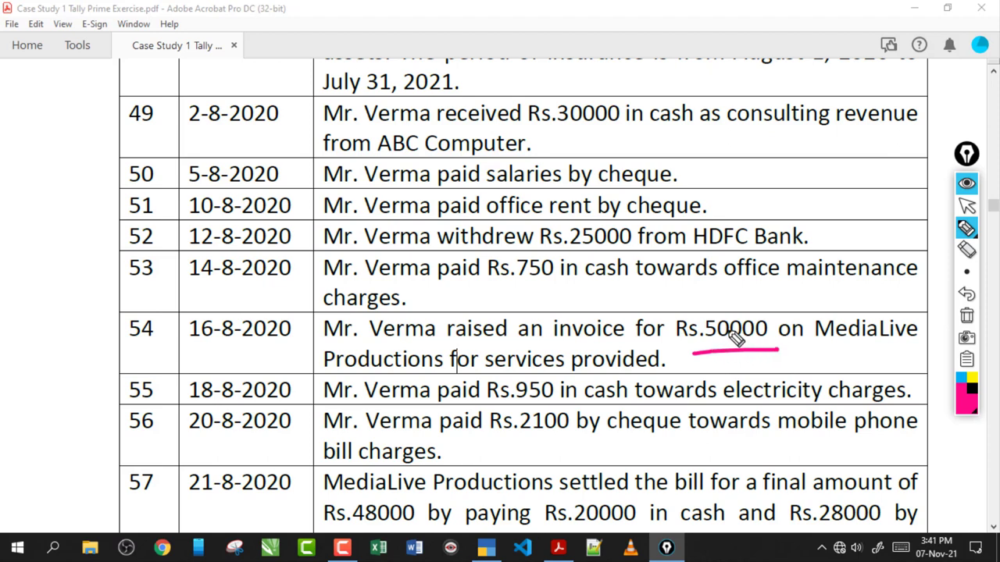
left_click_drag(594, 227, 595, 259)
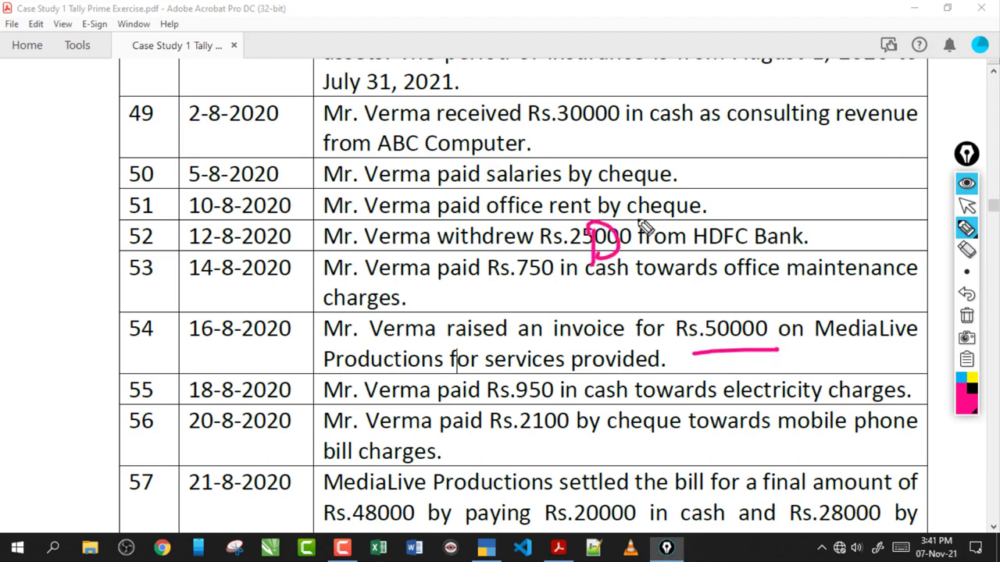
left_click_drag(639, 228, 671, 250)
left_click_drag(675, 243, 713, 240)
mouse_move(736, 201)
left_mouse_down()
mouse_move(736, 231)
mouse_move(844, 203)
mouse_move(840, 216)
mouse_move(906, 207)
left_mouse_up()
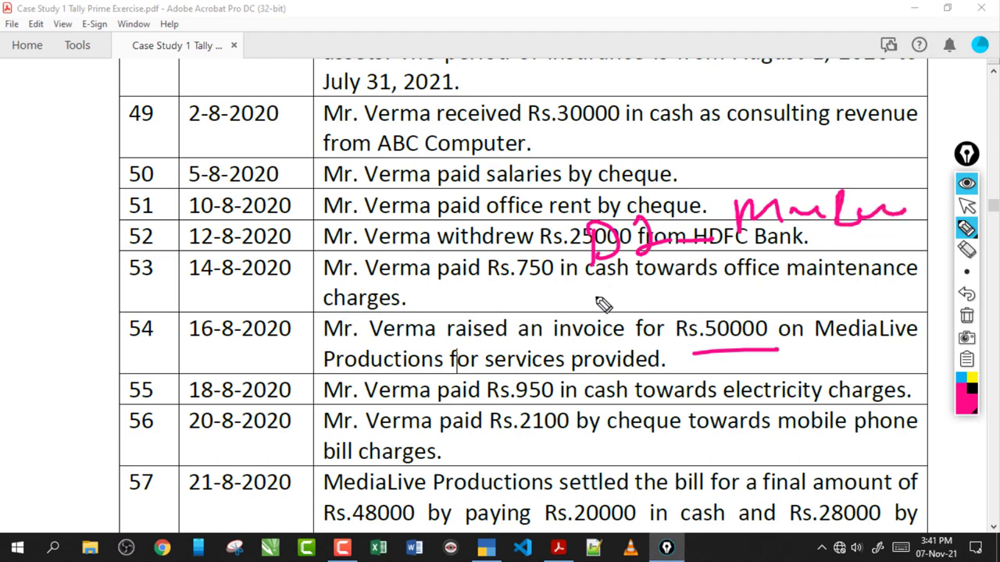
Write the credit note Cr Consulting Revenue below the debit line and add the voucher type note V-J.
mouse_move(610, 290)
left_mouse_down()
mouse_move(653, 316)
mouse_move(734, 272)
mouse_move(774, 285)
mouse_move(834, 274)
mouse_move(889, 291)
mouse_move(761, 306)
mouse_move(863, 289)
left_mouse_up()
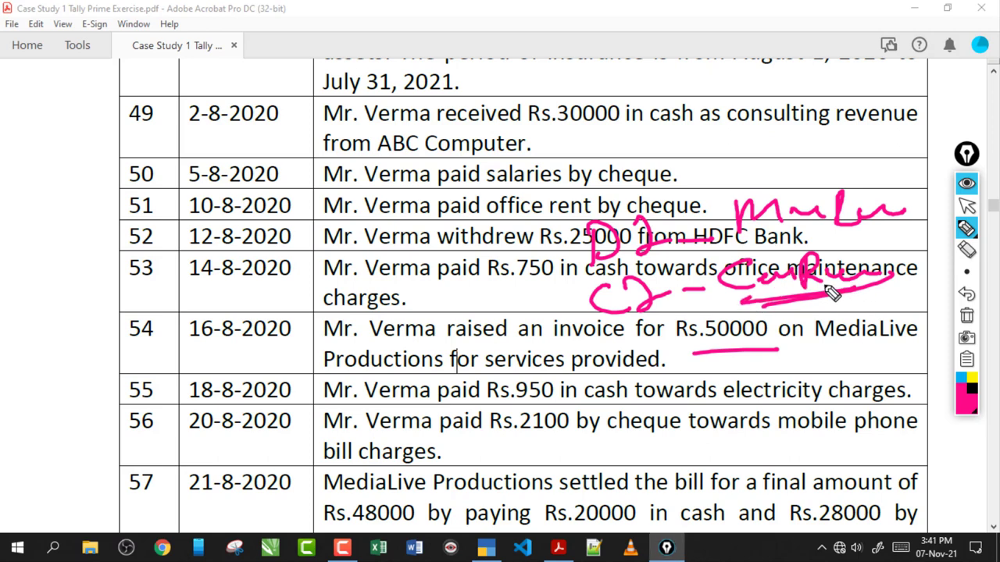
left_click_drag(618, 341, 642, 342)
mouse_move(651, 348)
left_mouse_down()
mouse_move(678, 339)
mouse_move(703, 350)
left_mouse_up()
mouse_move(670, 322)
left_mouse_down()
mouse_move(697, 319)
mouse_move(678, 361)
mouse_move(686, 363)
left_mouse_up()
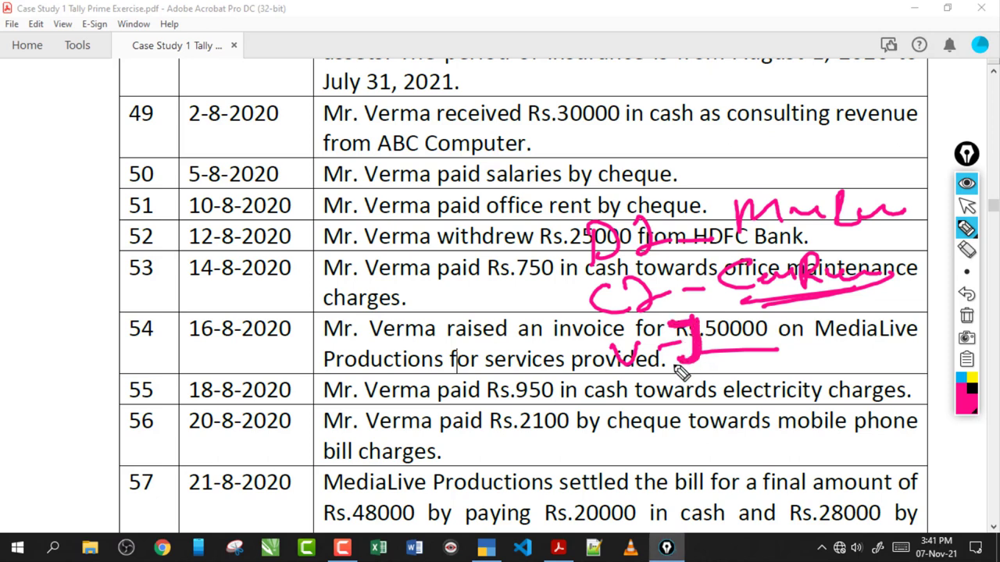
Draw an arrow from the MediaLive debit note to a circled Sundry Debtors note and underline the debit line.
left_click_drag(700, 201, 409, 281)
left_click_drag(403, 232, 428, 265)
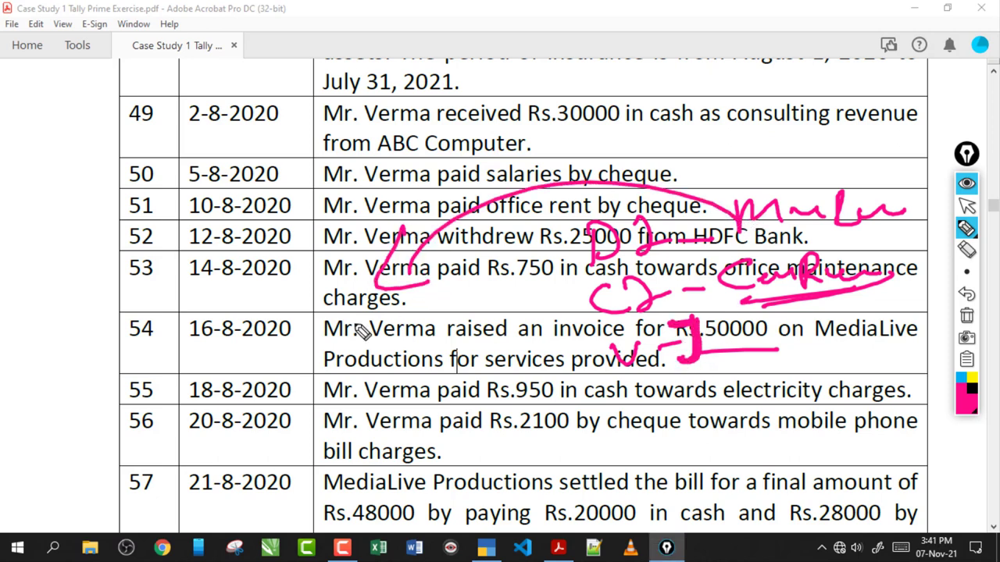
mouse_move(360, 320)
left_mouse_down()
mouse_move(337, 350)
mouse_move(427, 326)
mouse_move(482, 340)
left_mouse_up()
left_click_drag(339, 384, 412, 367)
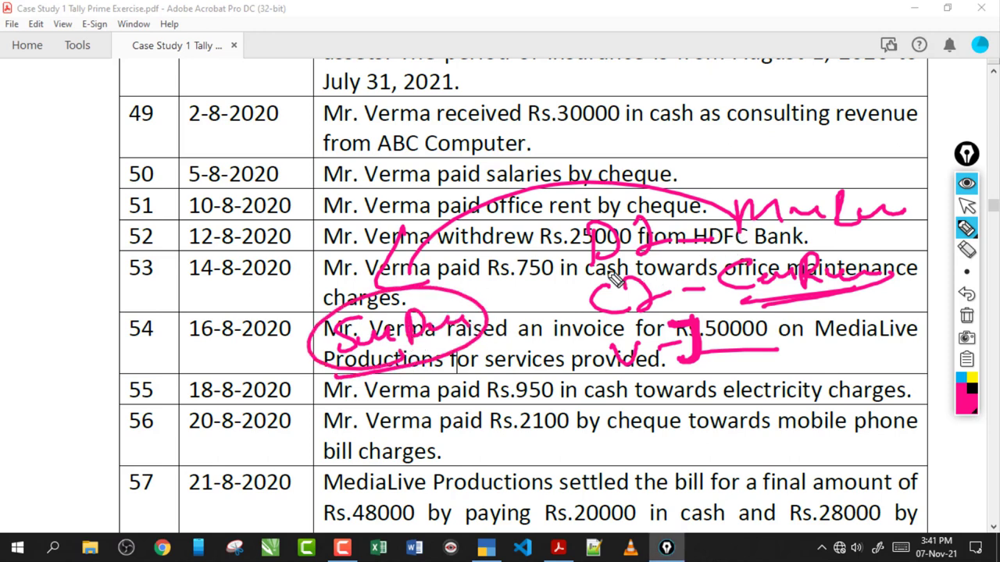
left_click_drag(572, 286, 881, 226)
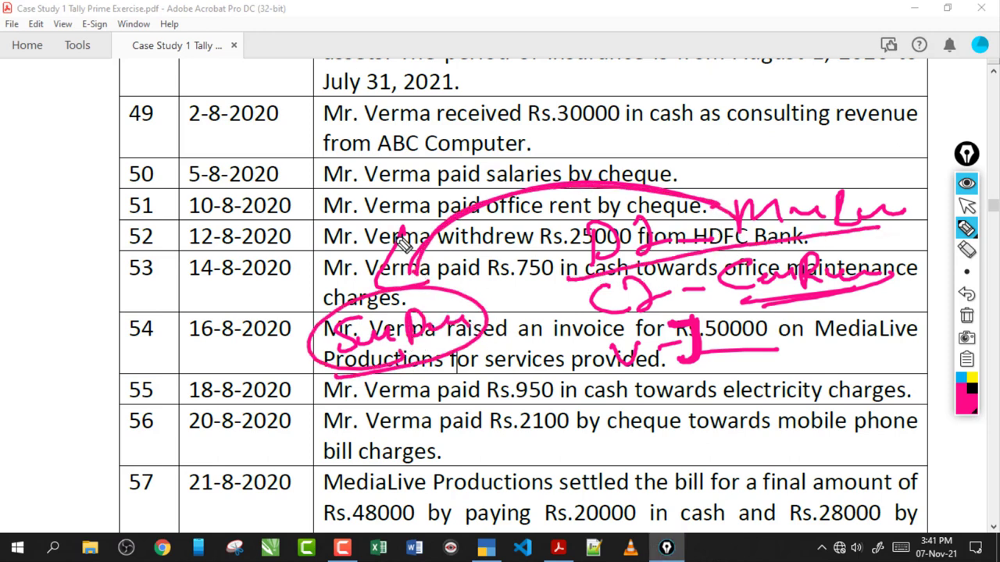
Draw an arrow down from the Consulting Revenue credit note to a group note, clear all ink and leave pen mode.
mouse_move(776, 314)
left_mouse_down()
mouse_move(863, 297)
mouse_move(853, 390)
mouse_move(856, 367)
left_mouse_up()
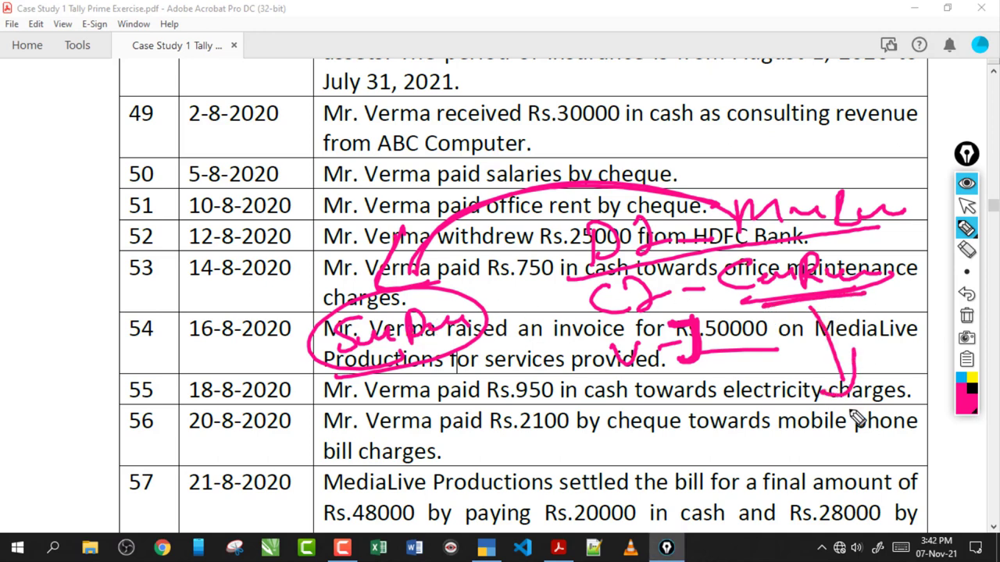
mouse_move(822, 421)
left_mouse_down()
mouse_move(828, 449)
mouse_move(877, 439)
mouse_move(857, 464)
mouse_move(869, 468)
left_mouse_up()
left_click(966, 316)
left_click(967, 205)
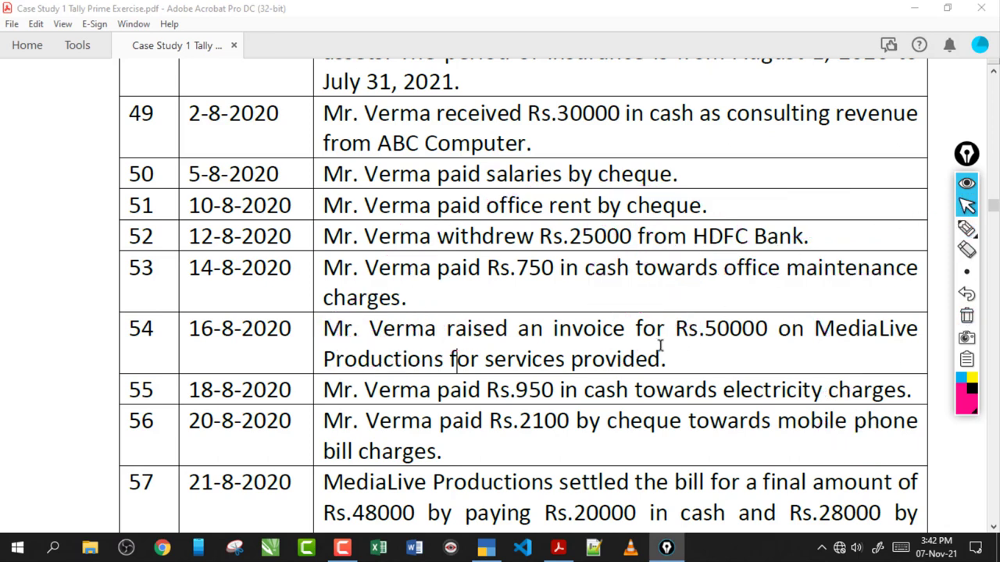
Switch to TallyPrime, start a journal voucher and create a new ledger named MediaLive Productions for its debit line.
key("alt+Tab")
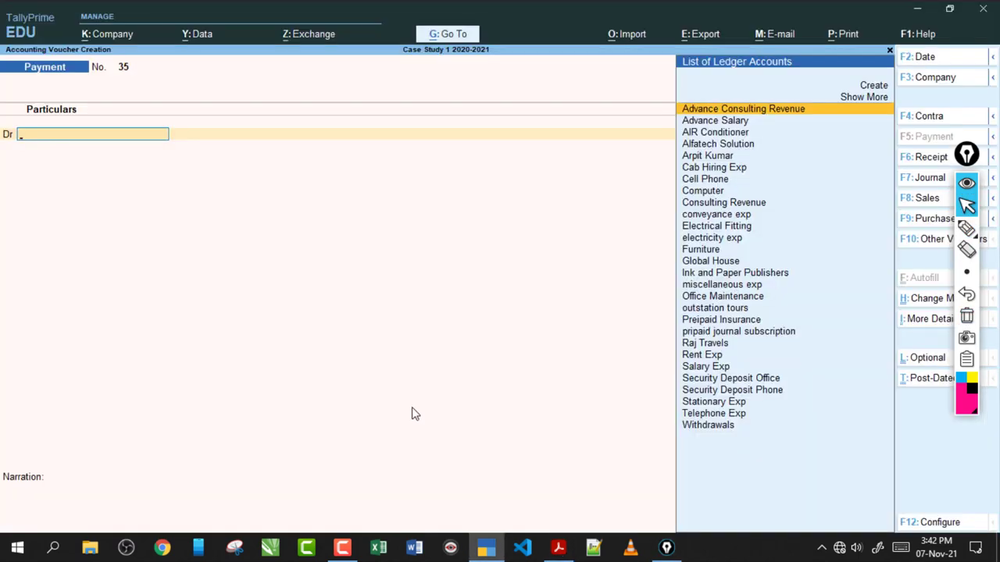
key("F7")
key("alt+c")
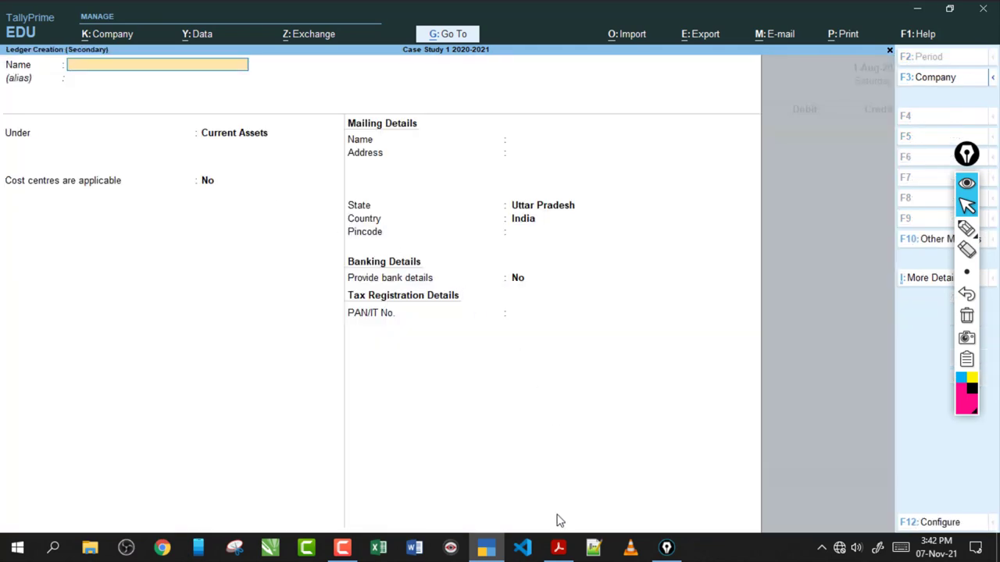
left_click(558, 547)
key("Return")
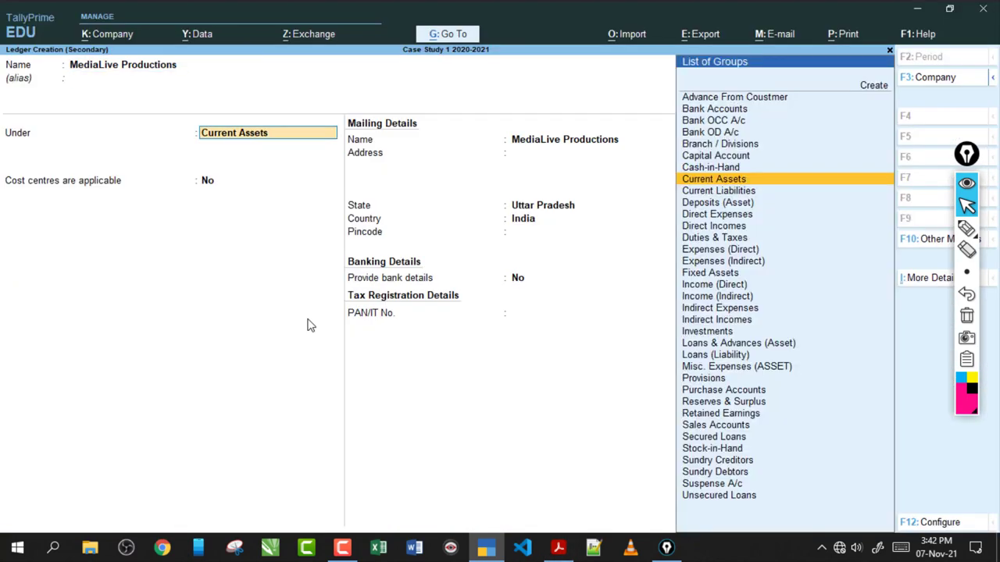
Place the MediaLive Productions ledger under Sundry Debtors, keeping bill-by-bill balances on and the credit and cost centre defaults.
type("Su")
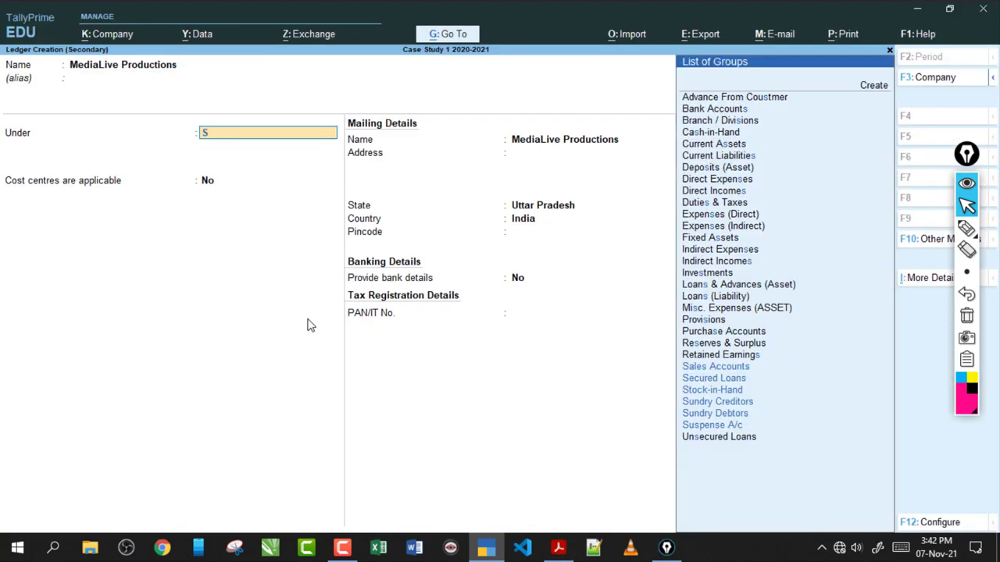
key("Down")
key("Down")
key("Return")
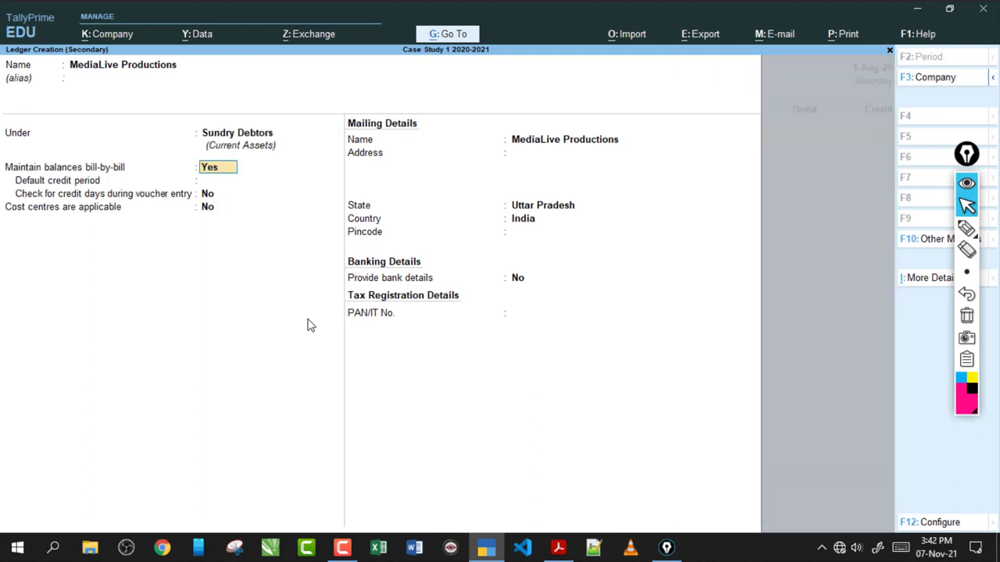
key("Return")
key("Return")
key("Return")
key("Return")
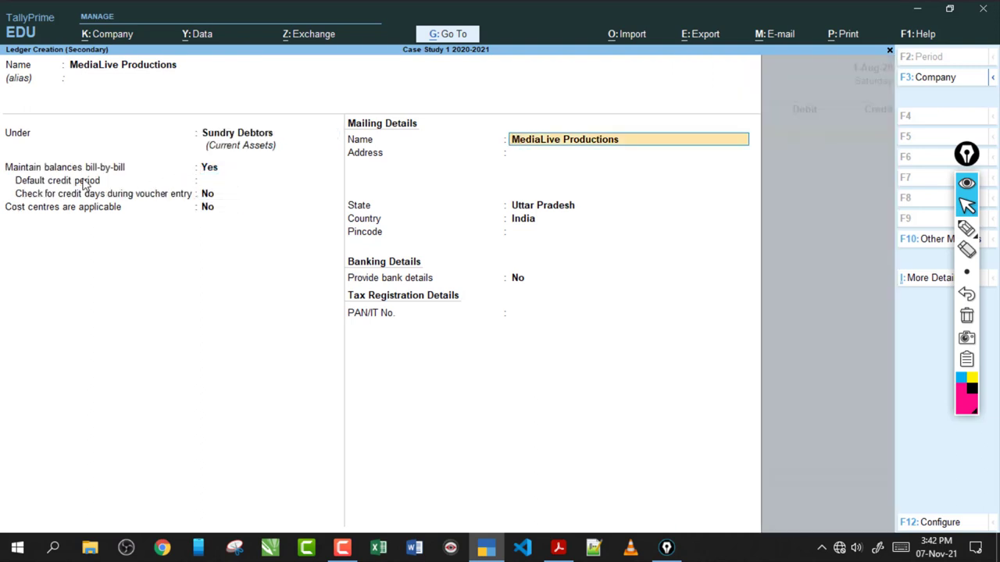
Keep MediaLive Productions as the mailing name, accept the remaining default details and save the ledger.
type("+")
key("Return")
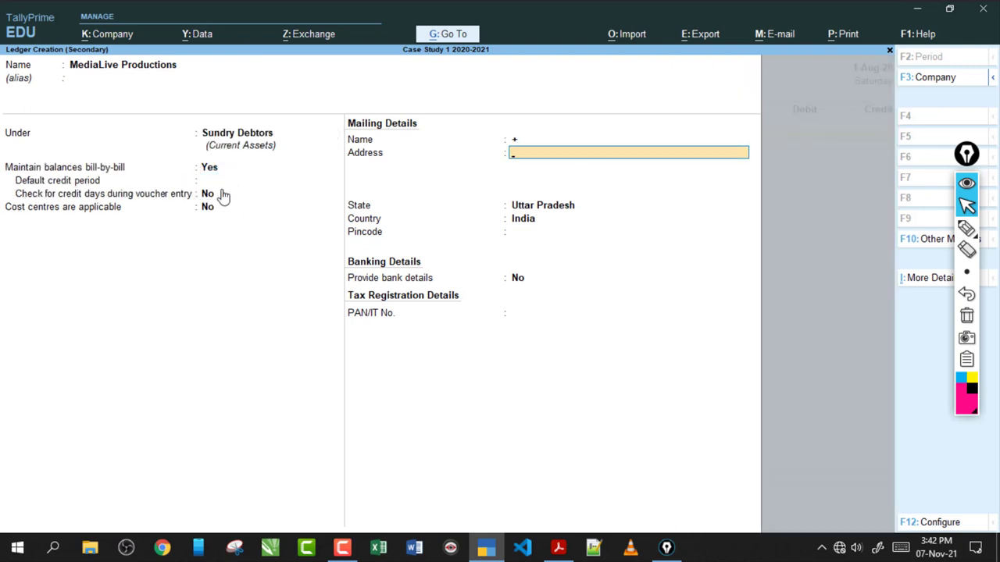
key("BackSpace")
key("BackSpace")
key("Return")
key("Return")
key("Return")
key("Return")
key("Return")
key("Return")
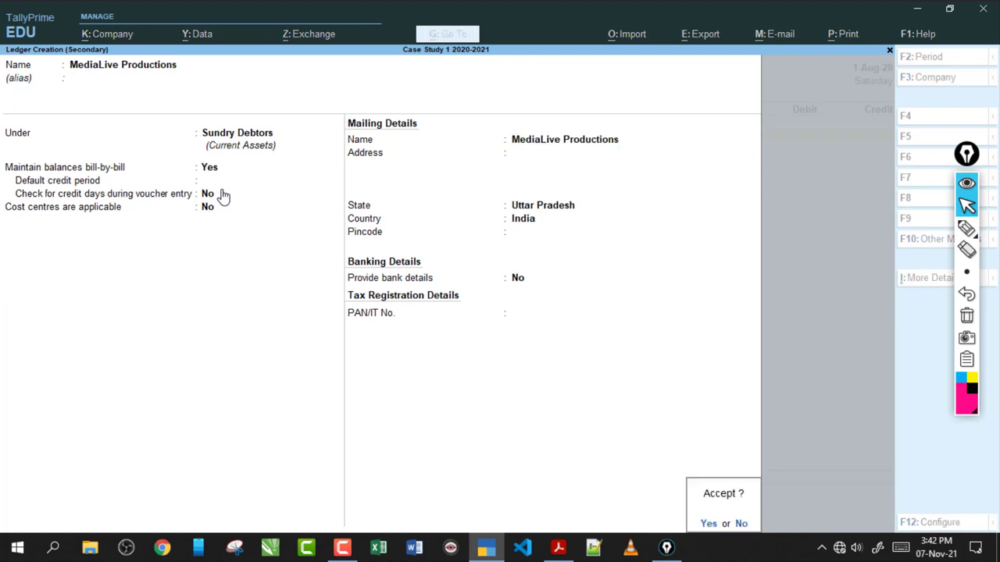
key("Return")
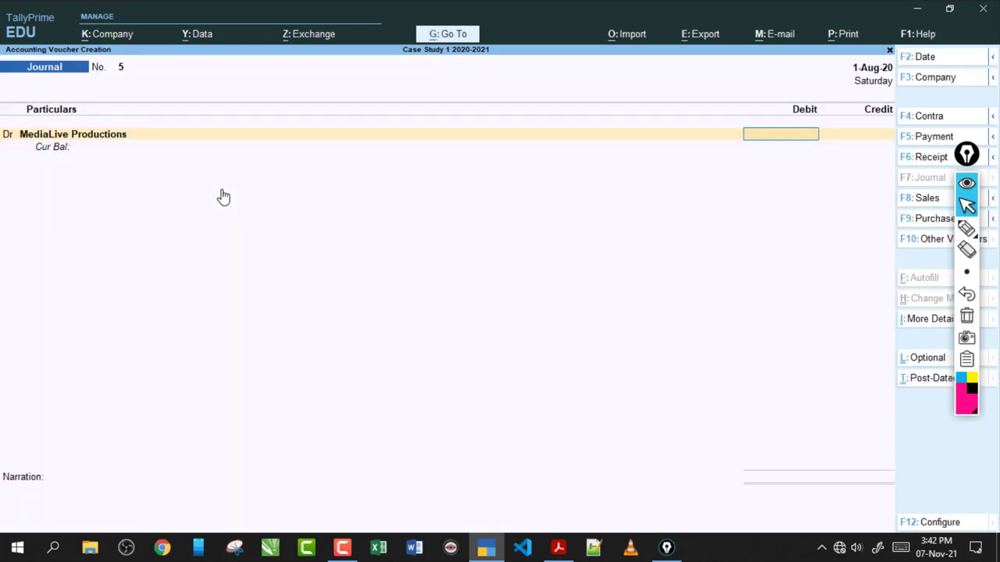
Debit MediaLive Productions with 50,000 and allocate the full amount to a New Ref bill named 5.
type("50,000")
key("Return")
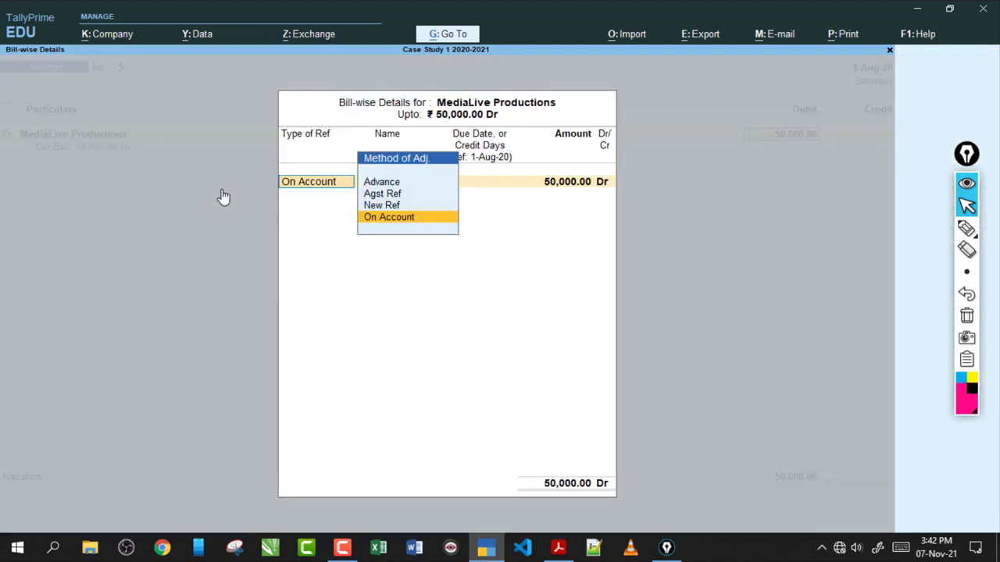
key("Up")
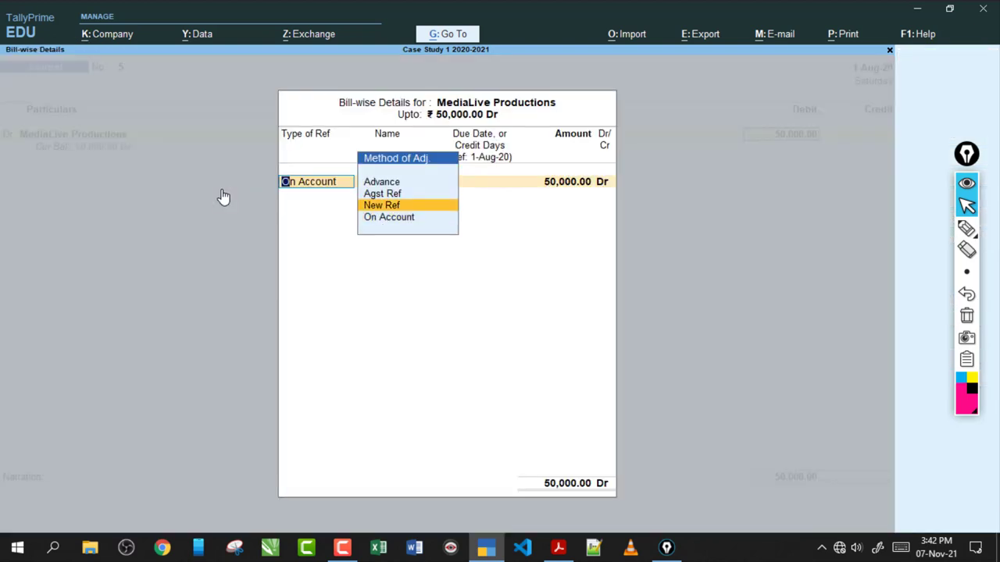
key("Return")
key("Return")
key("Return")
key("Return")
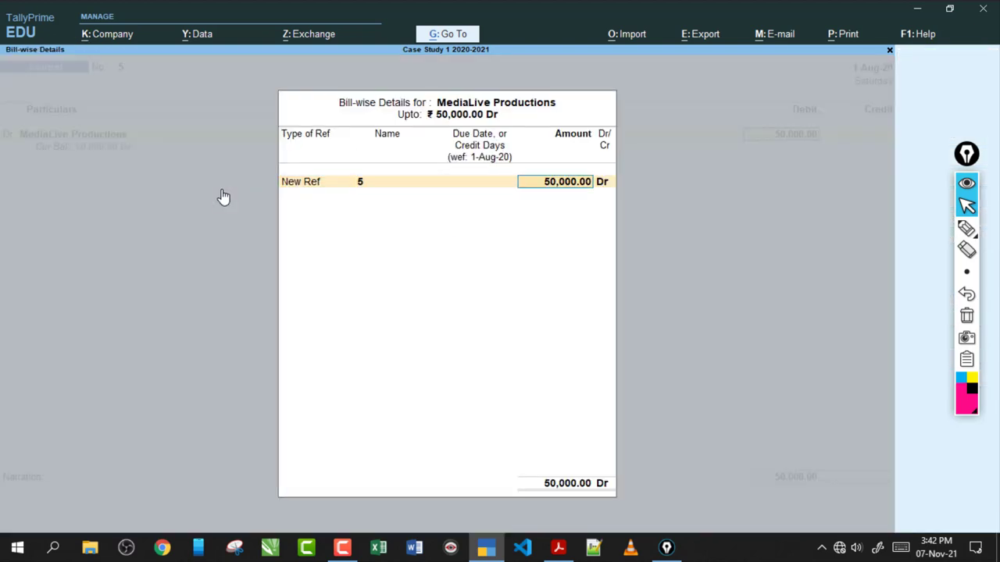
key("Return")
key("Return")
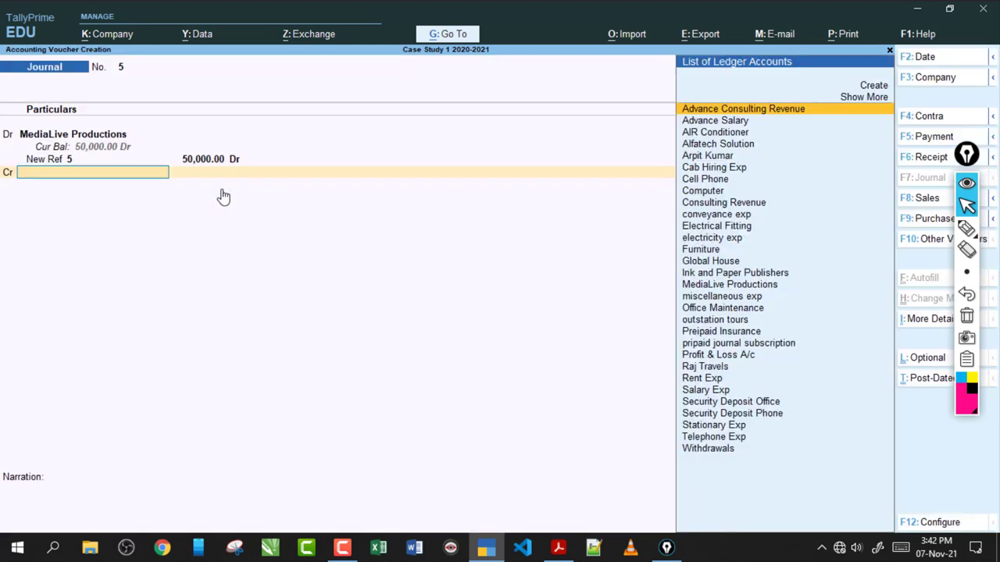
Credit Consulting Revenue with 50,000 and save the journal voucher without a narration.
type("C")
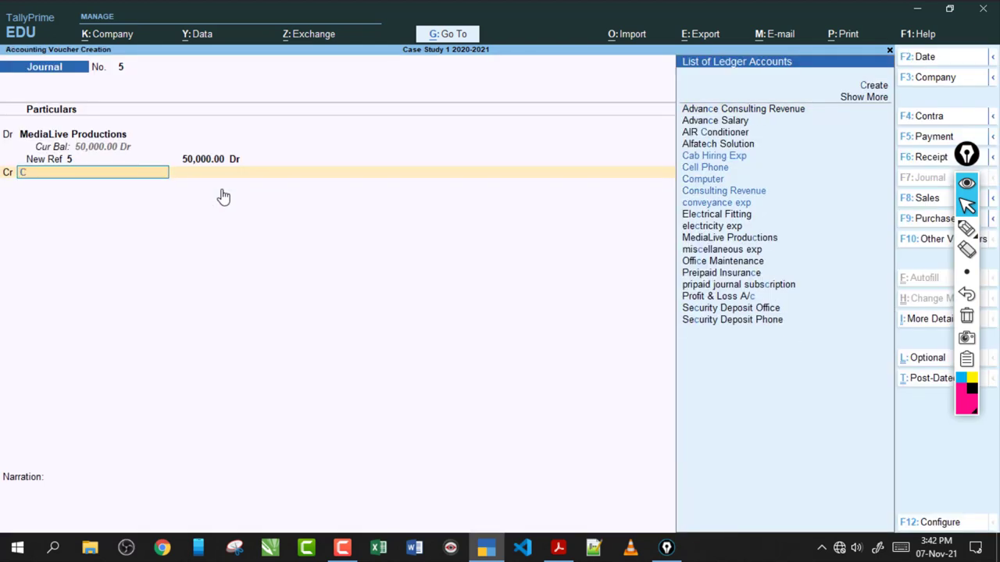
key("Down")
key("Down")
key("Down")
key("Return")
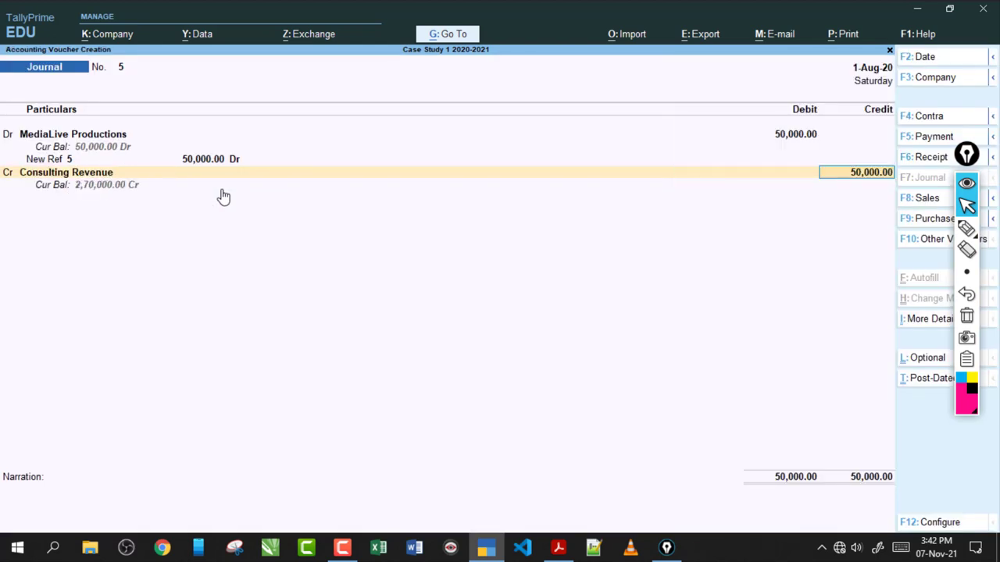
key("Return")
key("Return")
key("Return")
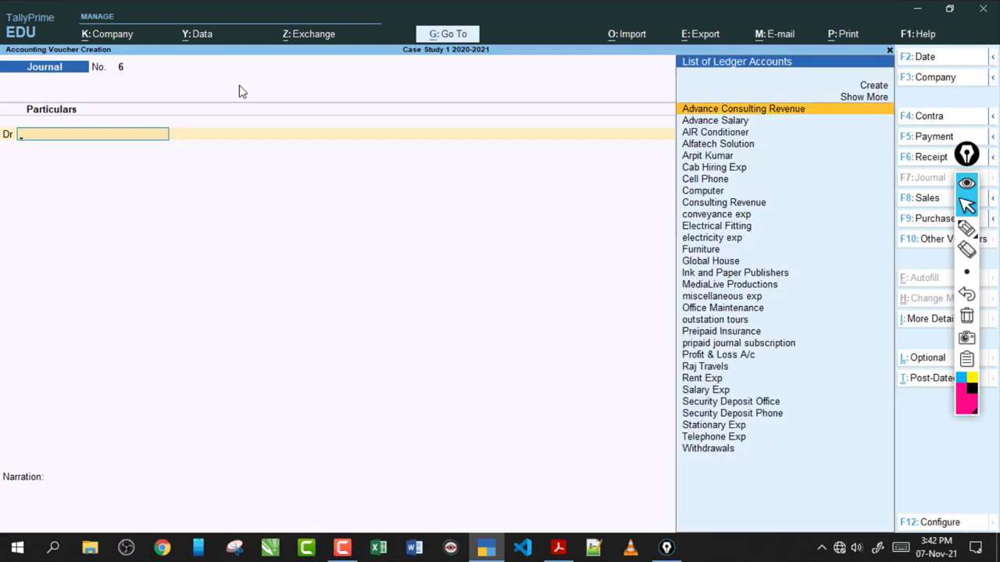
Switch to the exercise PDF in Acrobat and examine the amounts, payment modes and purposes in entries 55 and 56.
left_click(557, 546)
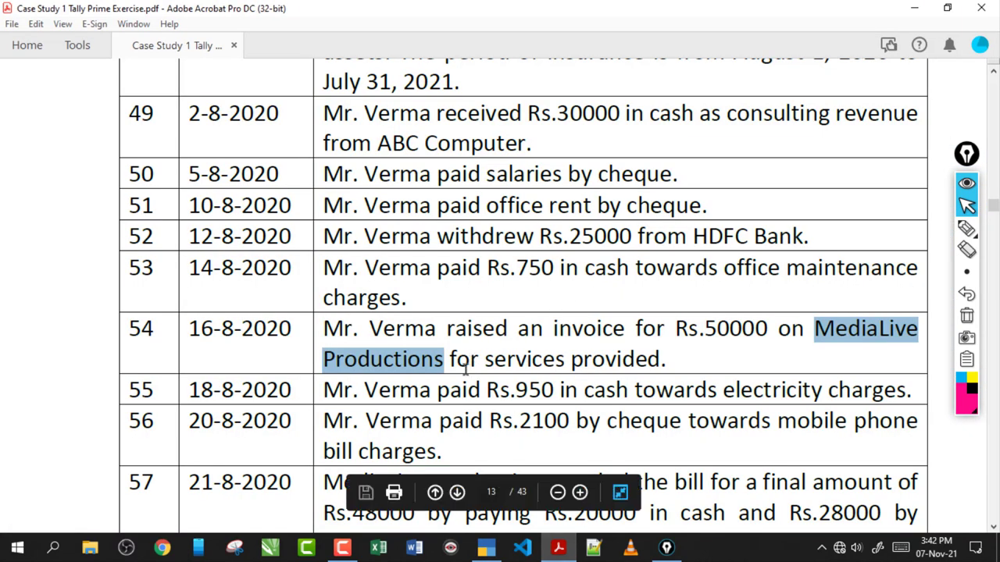
left_click_drag(366, 391, 516, 391)
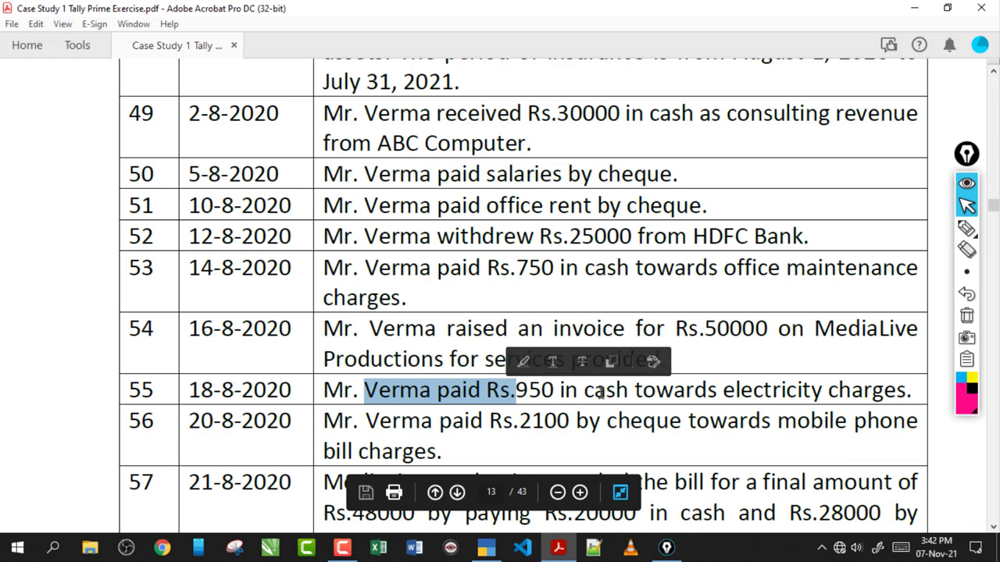
left_click_drag(596, 391, 607, 391)
left_click_drag(912, 391, 632, 391)
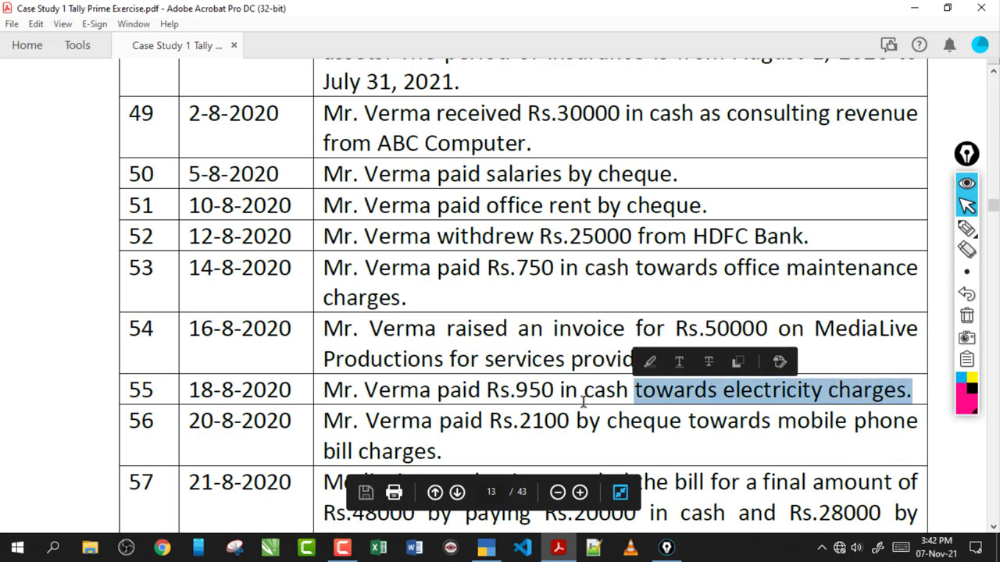
left_click(582, 399)
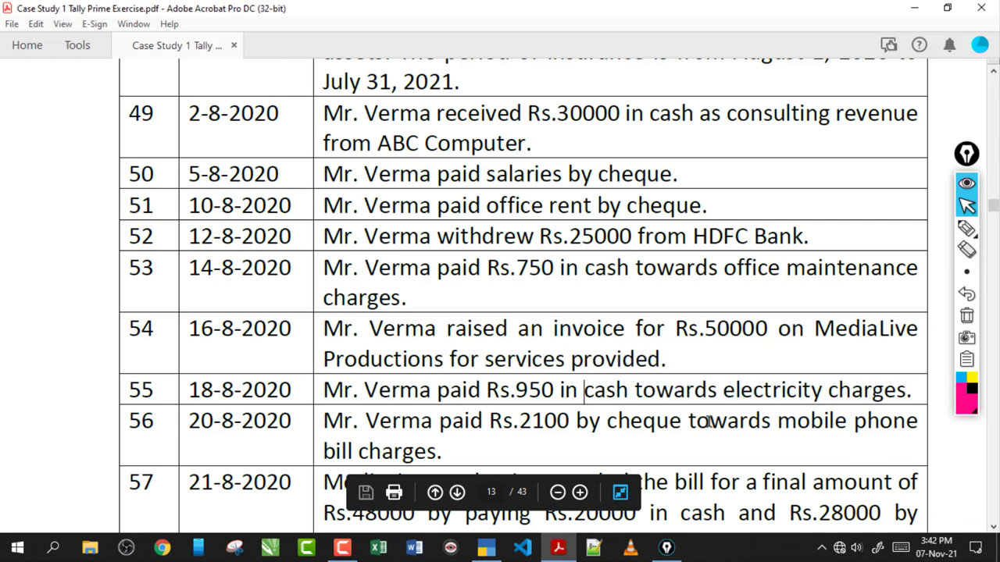
left_click_drag(677, 424, 609, 424)
left_click(565, 422)
left_click_drag(522, 423, 683, 424)
left_click(535, 388)
left_click_drag(487, 390, 712, 392)
left_click(617, 390)
left_click_drag(447, 451, 360, 408)
left_click(617, 402)
left_click_drag(517, 390, 718, 392)
left_click_drag(519, 423, 681, 422)
left_click_drag(442, 451, 345, 392)
left_click(402, 451)
left_click_drag(443, 452, 336, 391)
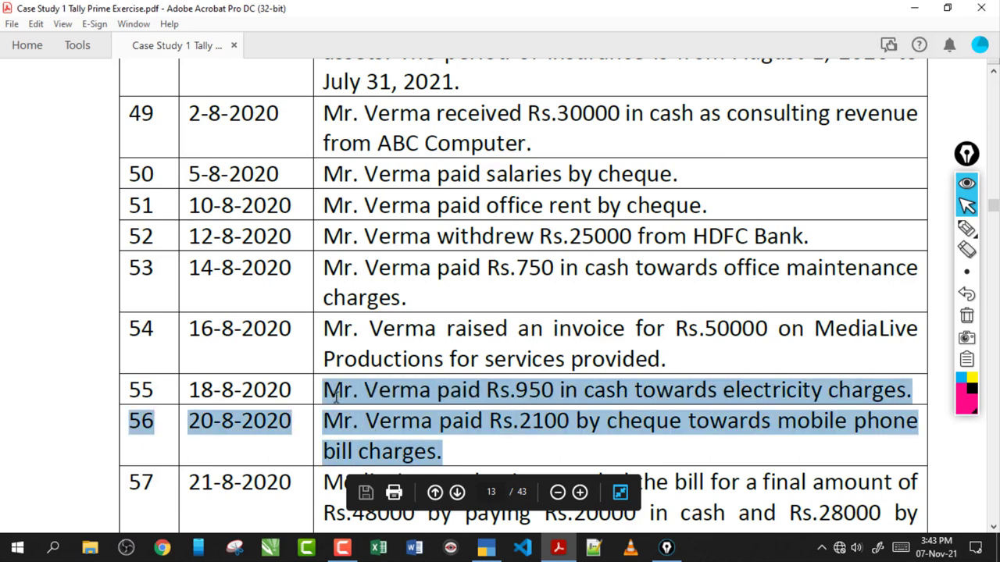
left_click(439, 443)
left_click_drag(443, 452, 380, 404)
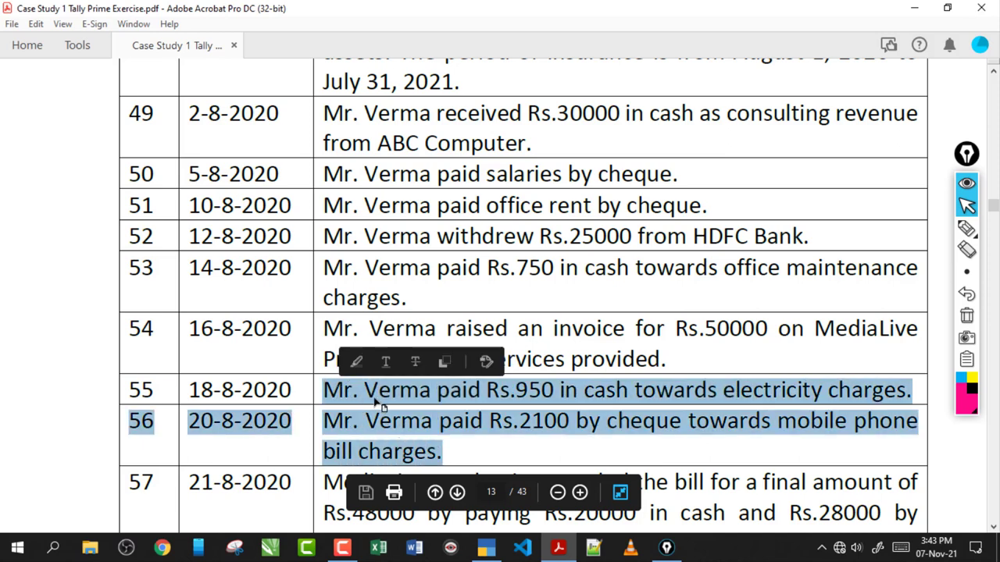
left_click(401, 407)
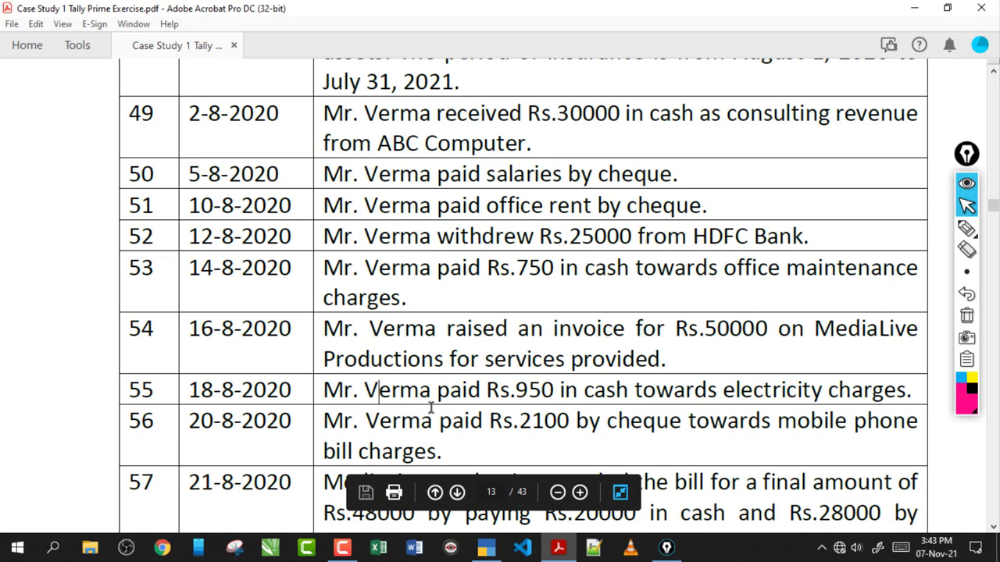
scroll(444, 392, "down", 3)
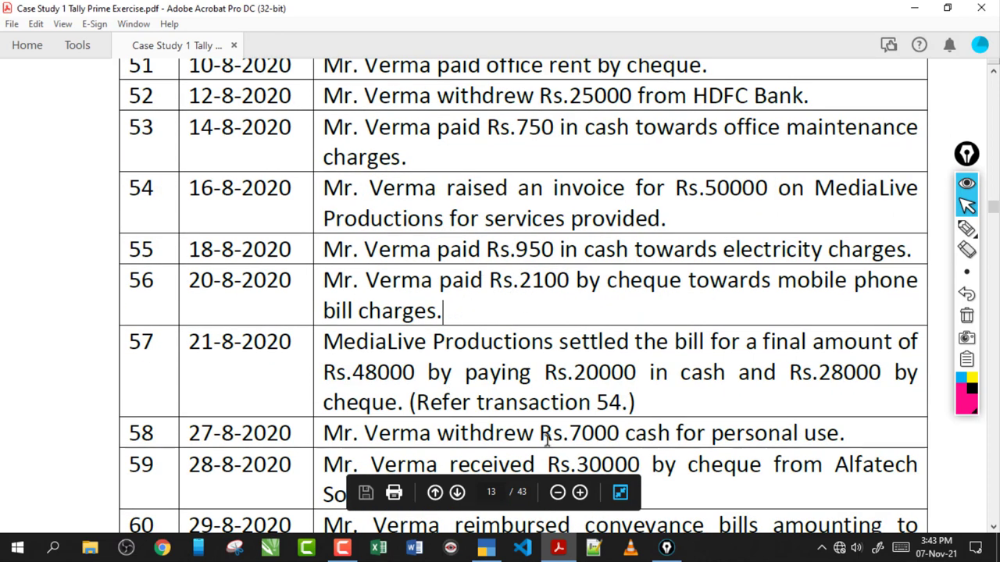
Switch to TallyPrime, start a payment voucher and debit electricity exp with 950 as given in entry 55.
left_click(486, 547)
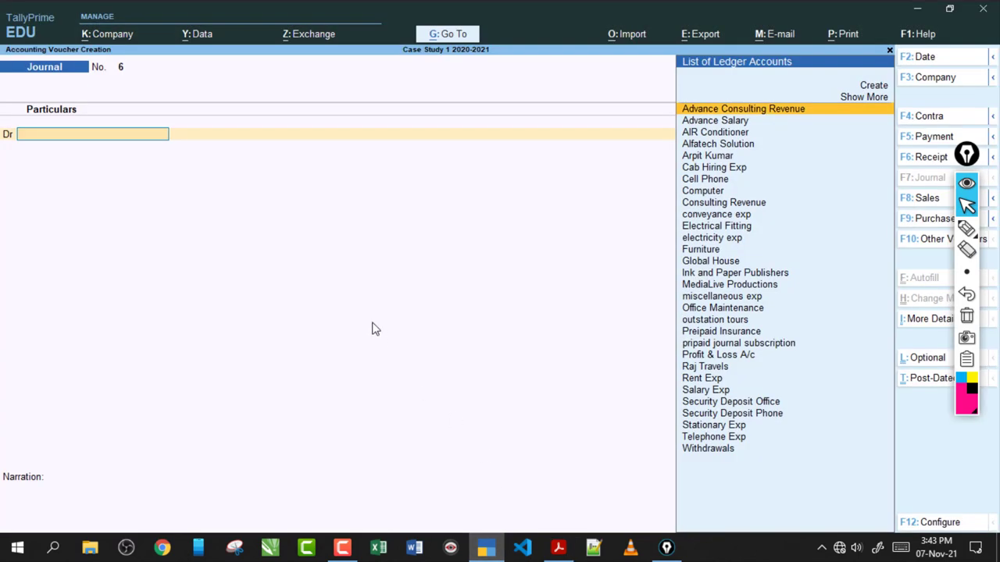
key("F5")
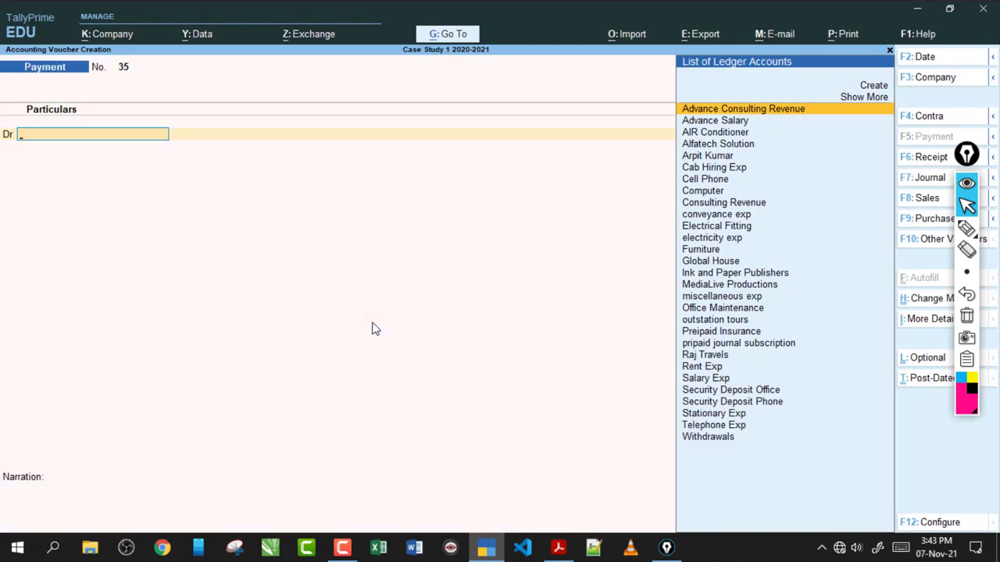
type("El")
key("Down")
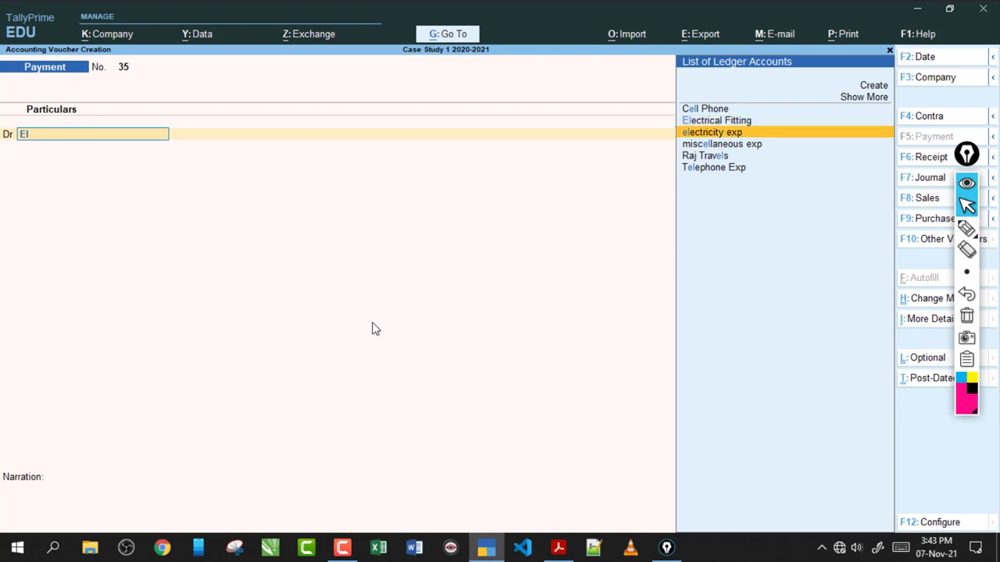
key("Return")
left_click(558, 548)
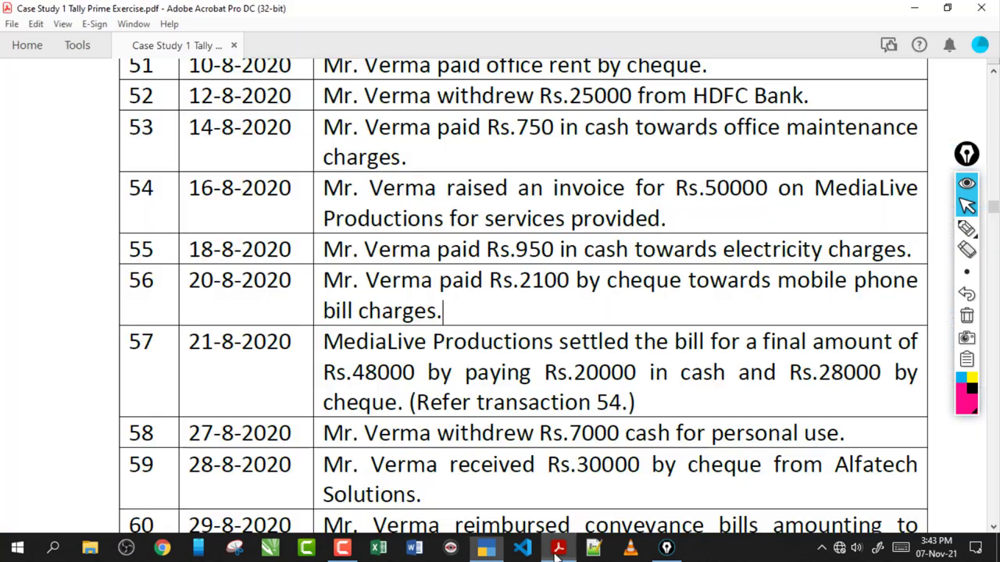
left_click(558, 548)
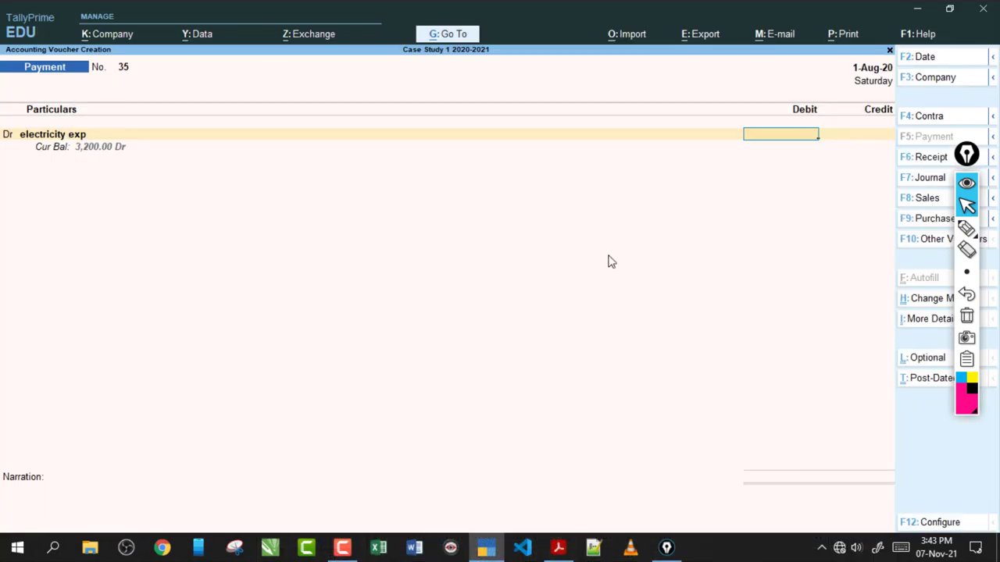
type("950")
key("Return")
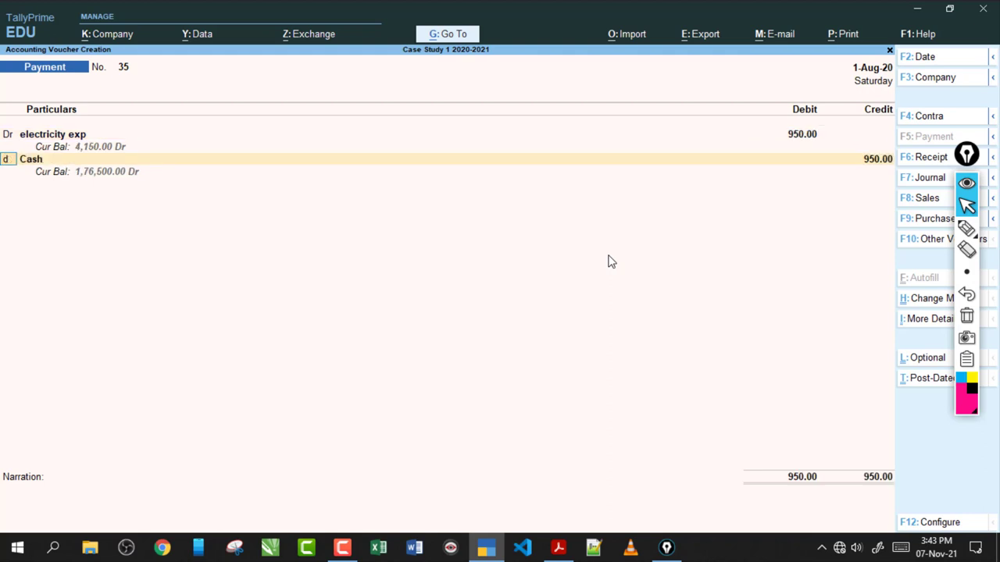
Add a second debit line to the payment voucher for Telephone Exp with 2,100 as given in entry 56.
type("d")
key("Return")
type("te")
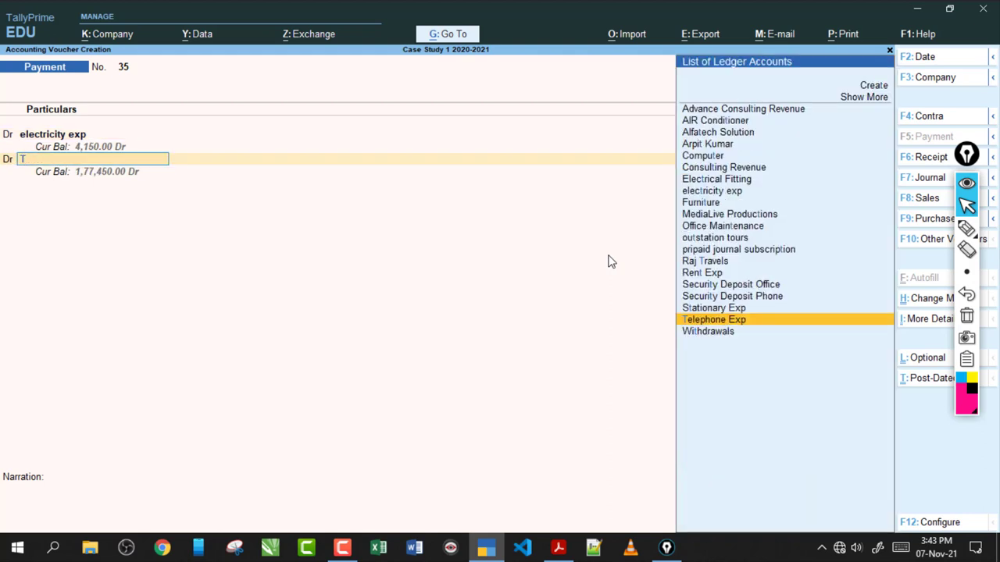
key("Return")
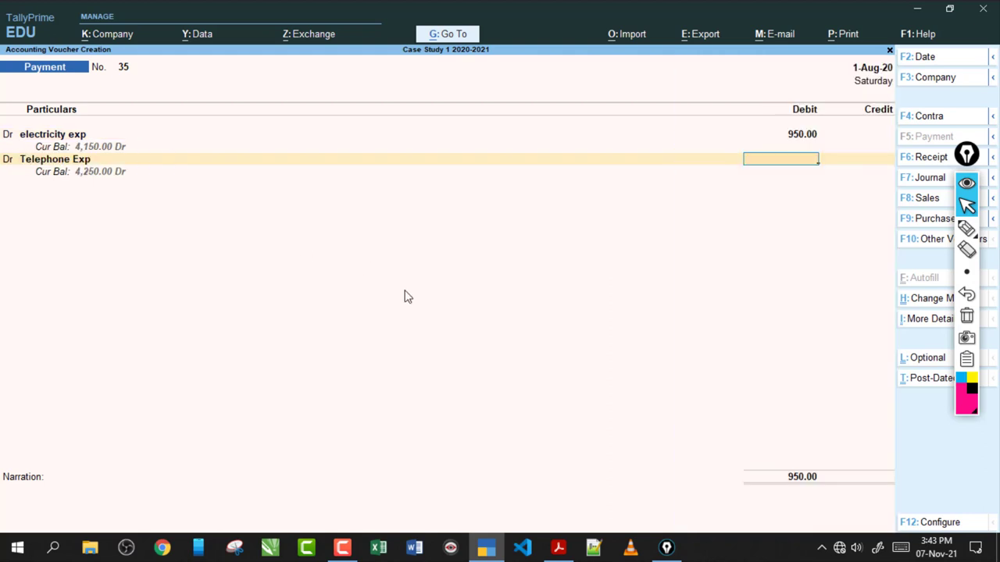
left_click(558, 549)
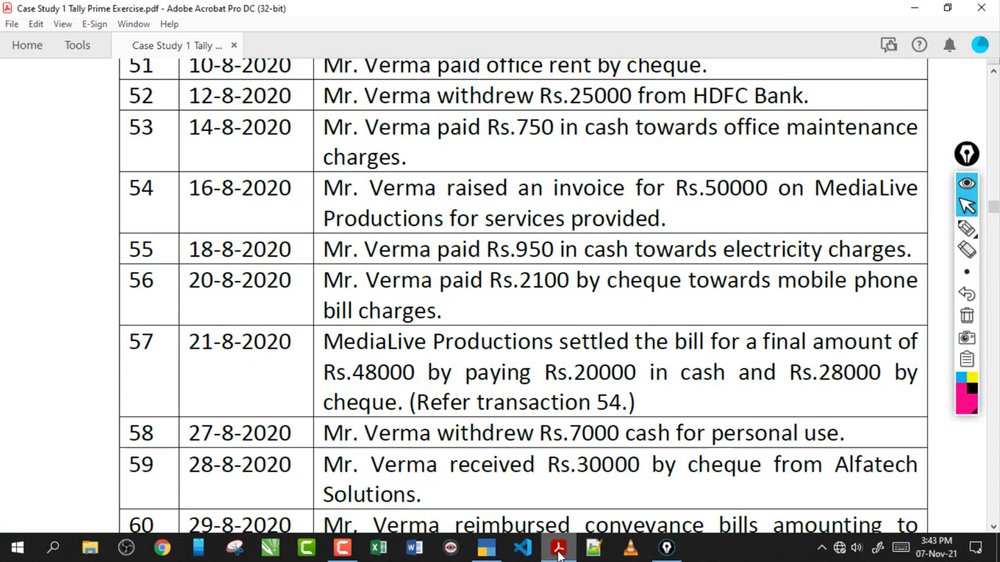
left_click(558, 549)
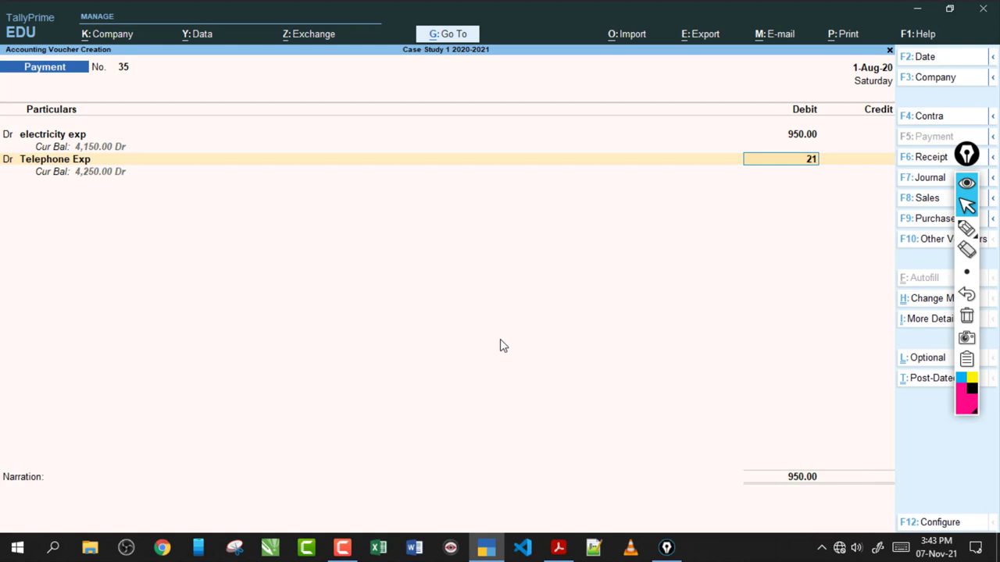
key("Return")
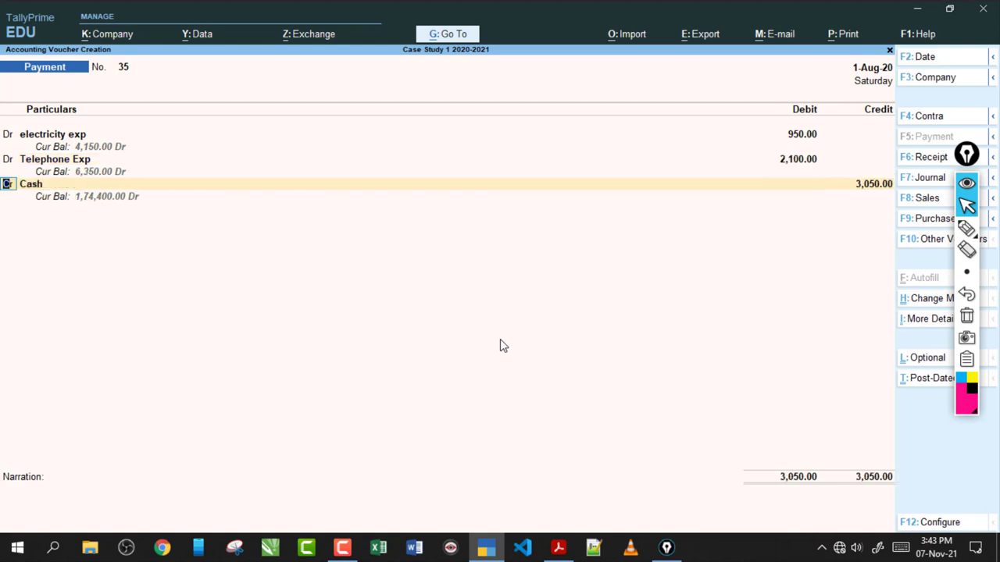
Split the payment voucher's credit side into Cash for 950 and Hdfc Bank for the remaining 2,100.
key("Return")
key("Return")
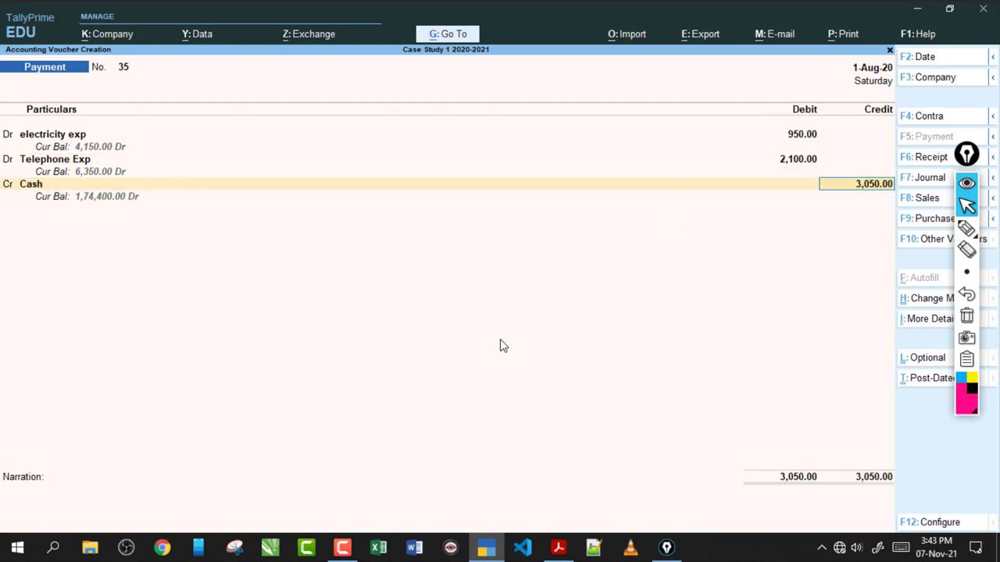
key("Return")
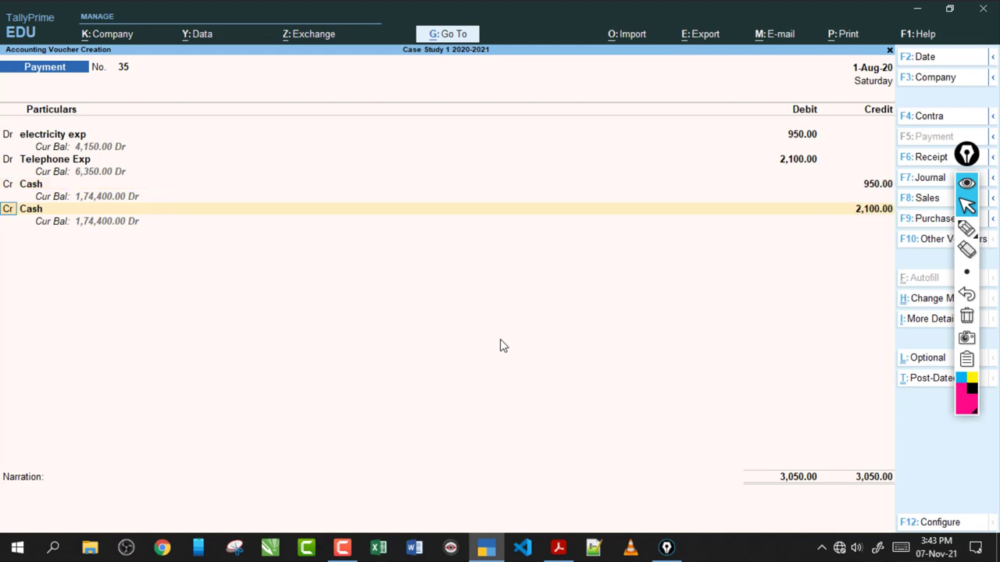
key("Return")
type("H")
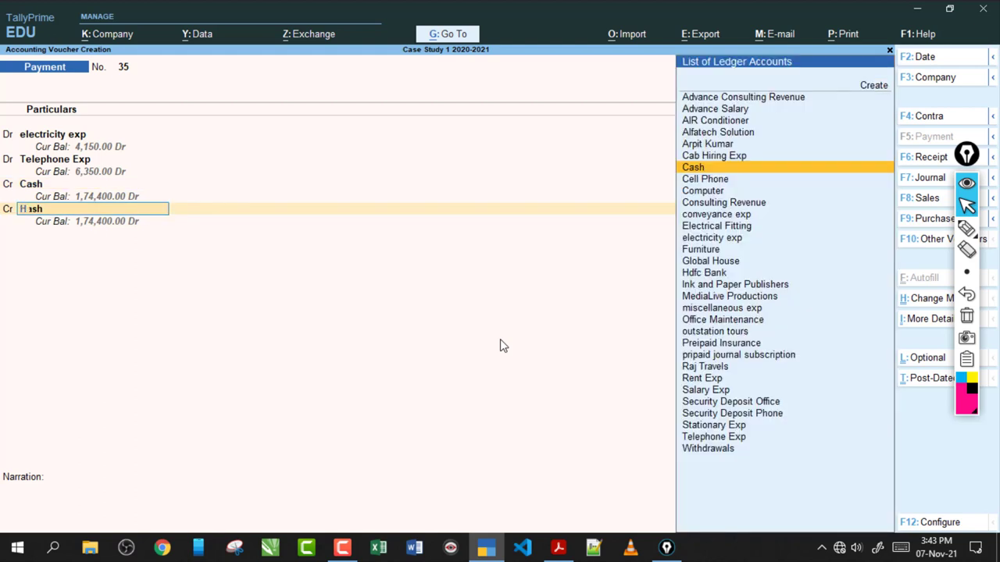
type("d")
key("Return")
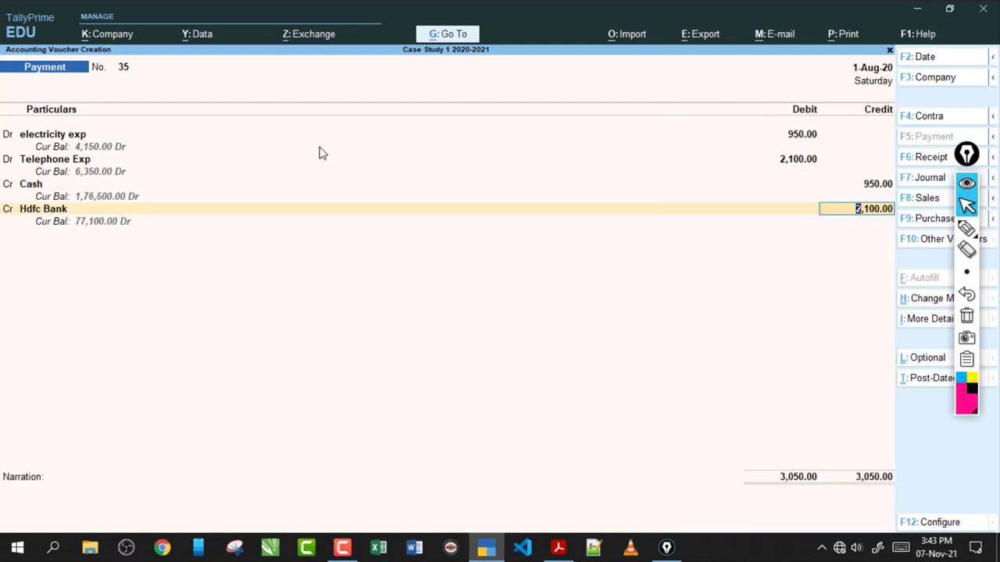
Review the payment voucher by marking its type, two debit ledgers and two credit ledgers with the screen pen, and clear the marks.
left_click(967, 228)
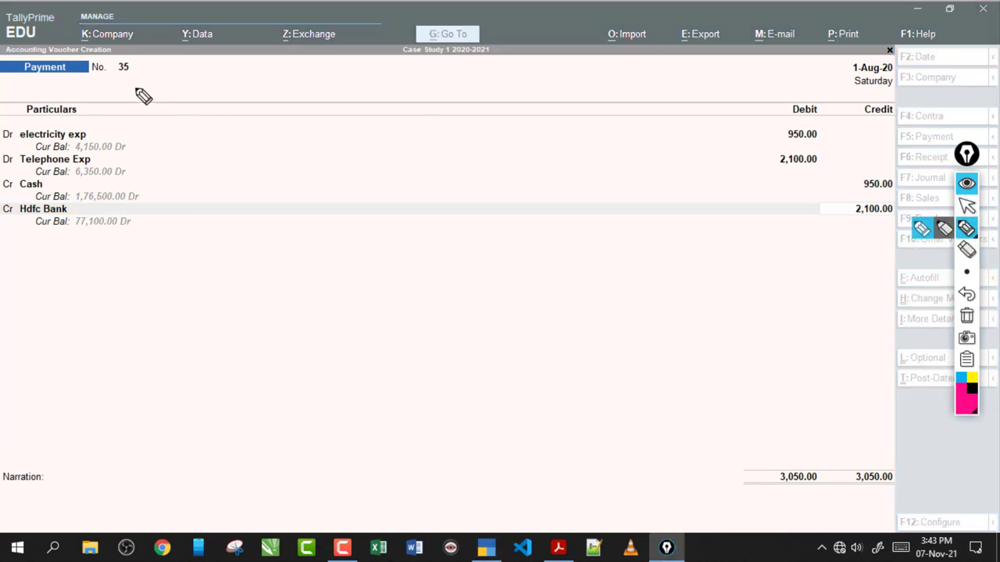
mouse_move(20, 85)
left_mouse_down()
mouse_move(78, 89)
mouse_move(94, 55)
left_mouse_up()
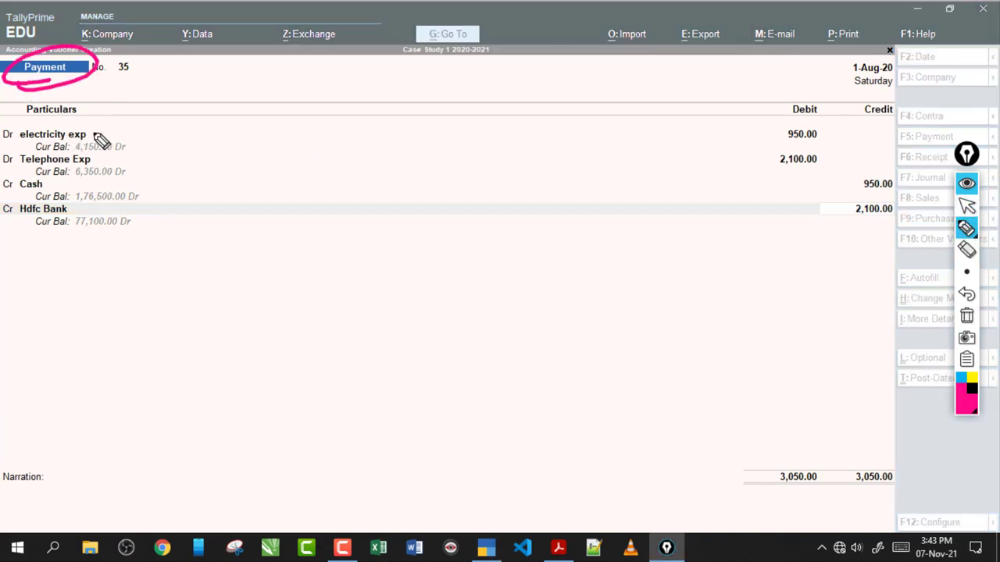
left_click_drag(93, 137, 170, 117)
left_click_drag(51, 192, 178, 146)
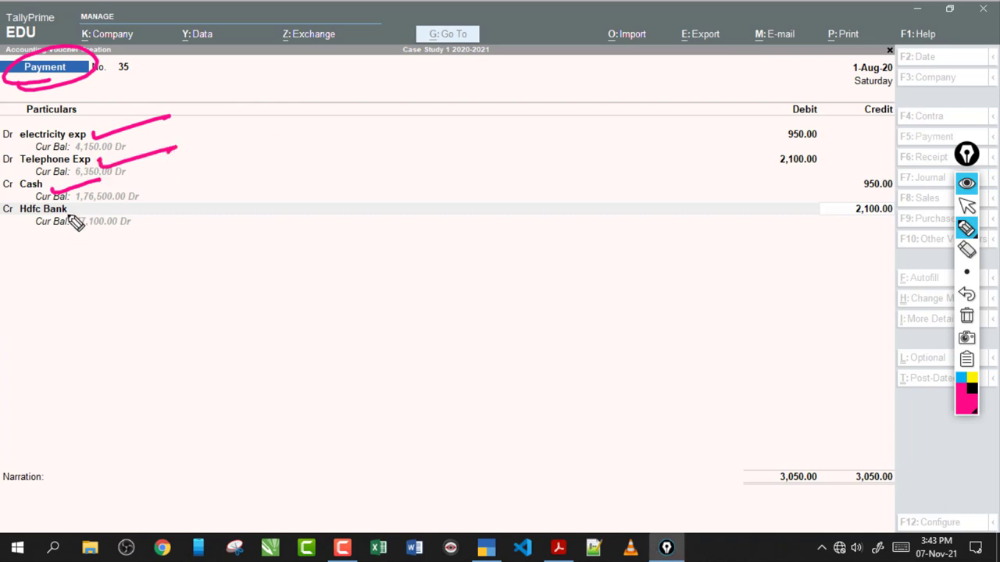
left_click_drag(70, 219, 129, 211)
left_click_drag(137, 115, 141, 253)
left_click_drag(261, 179, 334, 174)
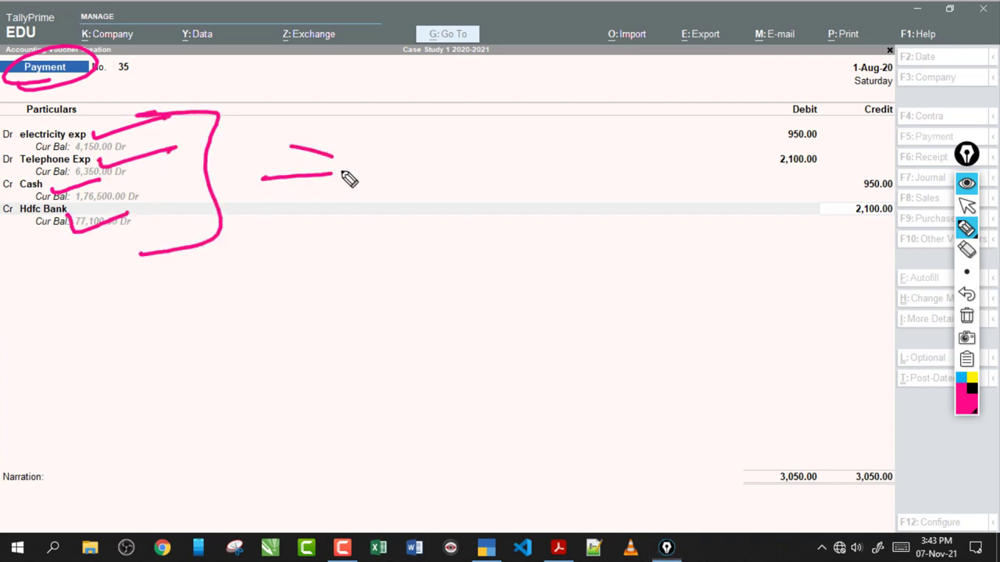
left_click_drag(290, 147, 313, 219)
left_click(969, 322)
left_click(966, 205)
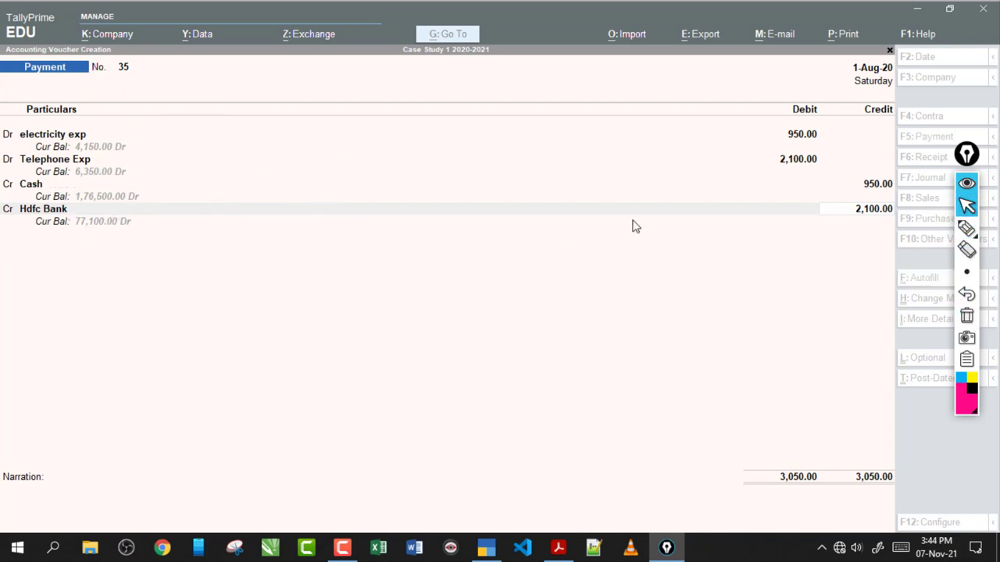
Accept the 2,100 Hdfc Bank credit with Cheque as transaction type and save the payment voucher without a narration.
left_click(846, 211)
key("Return")
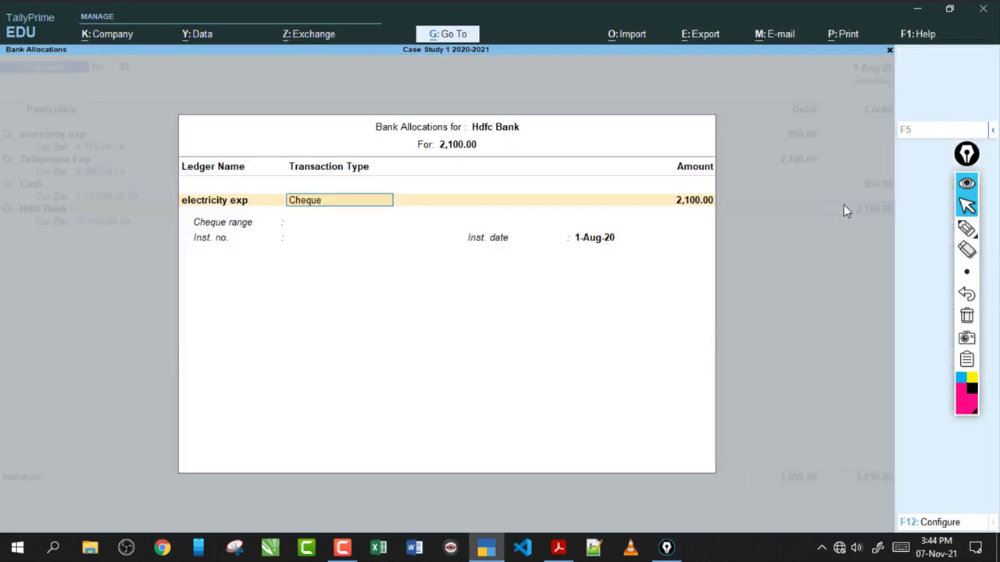
key("Return")
key("Return")
key("Return")
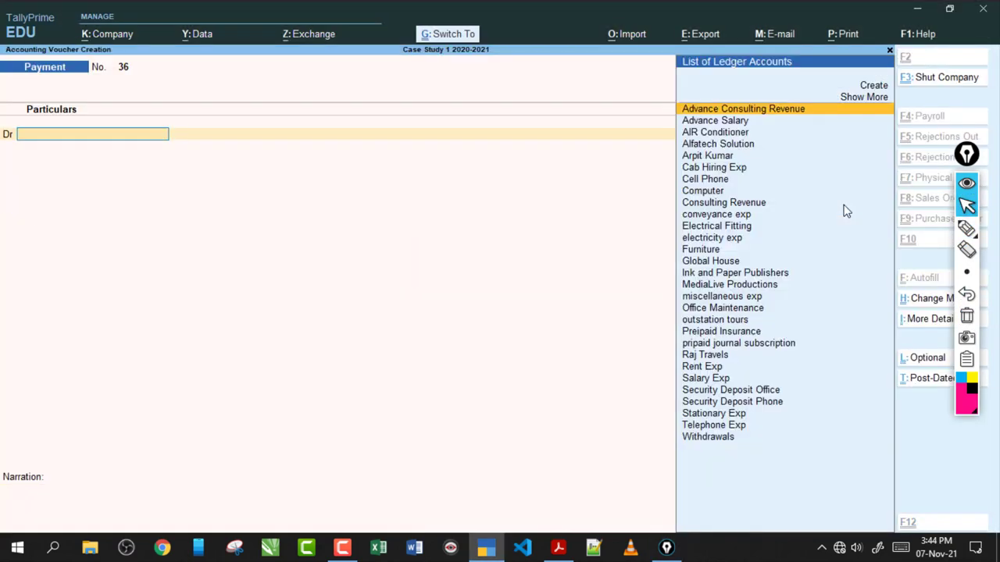
Switch to the exercise PDF in Acrobat and examine the party, settlement amount and payment modes in entry 57.
left_click(559, 547)
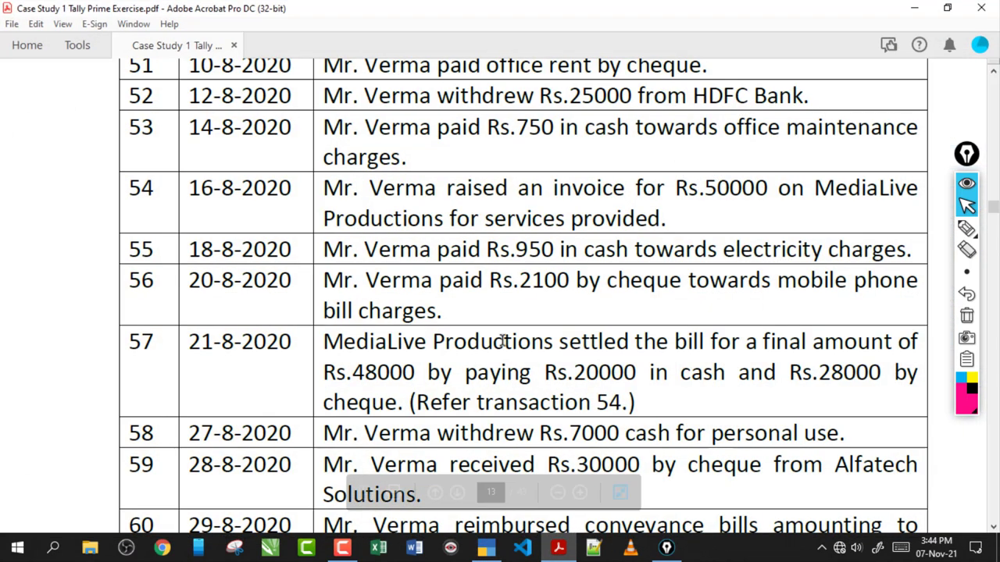
scroll(343, 141, "down", 5)
left_click_drag(324, 131, 554, 139)
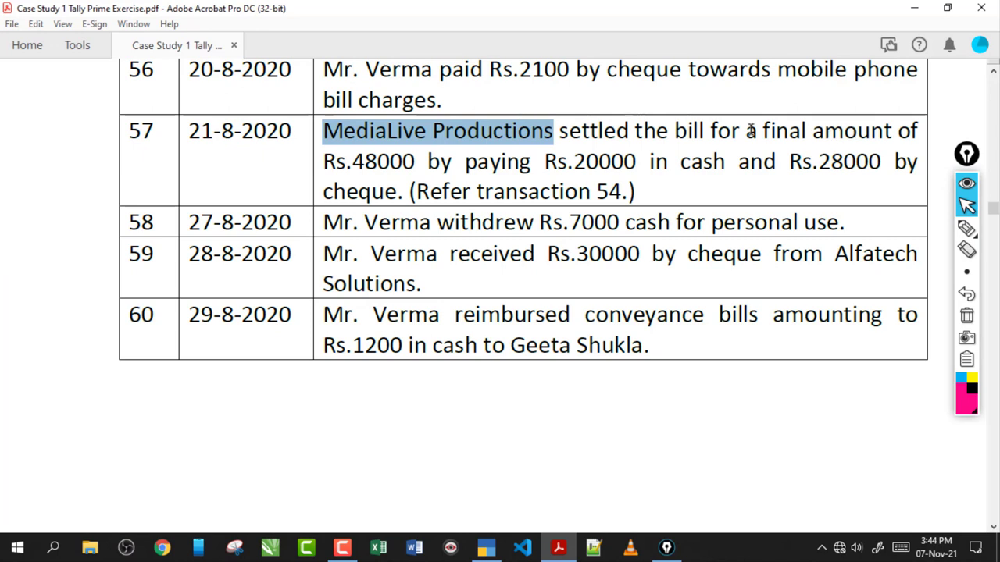
left_click_drag(353, 161, 415, 161)
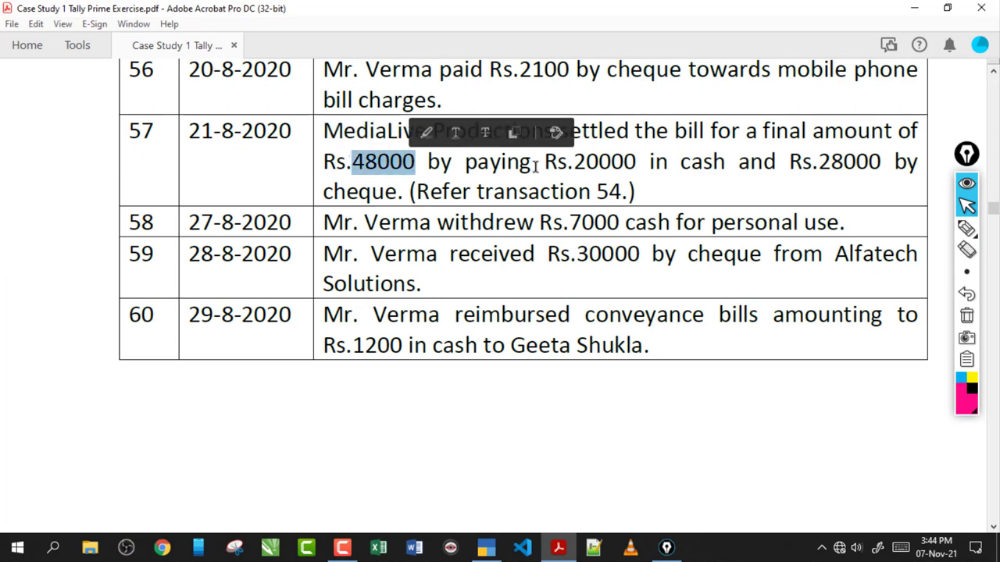
left_click_drag(586, 163, 650, 162)
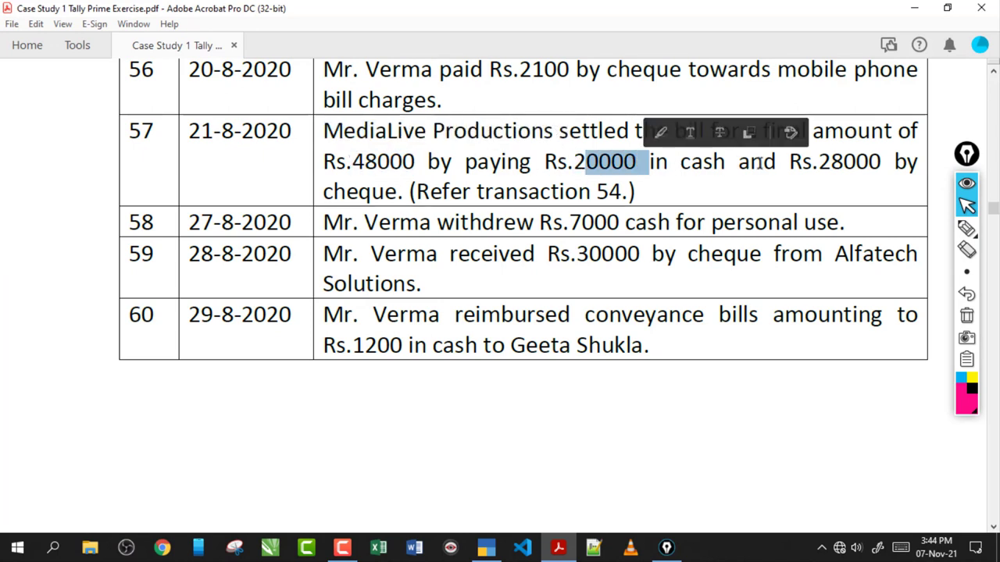
left_click(398, 193)
Mark the final amount, cash and cheque portions and transaction reference in entry 57 with the screen pen, and clear the marks.
left_click(967, 228)
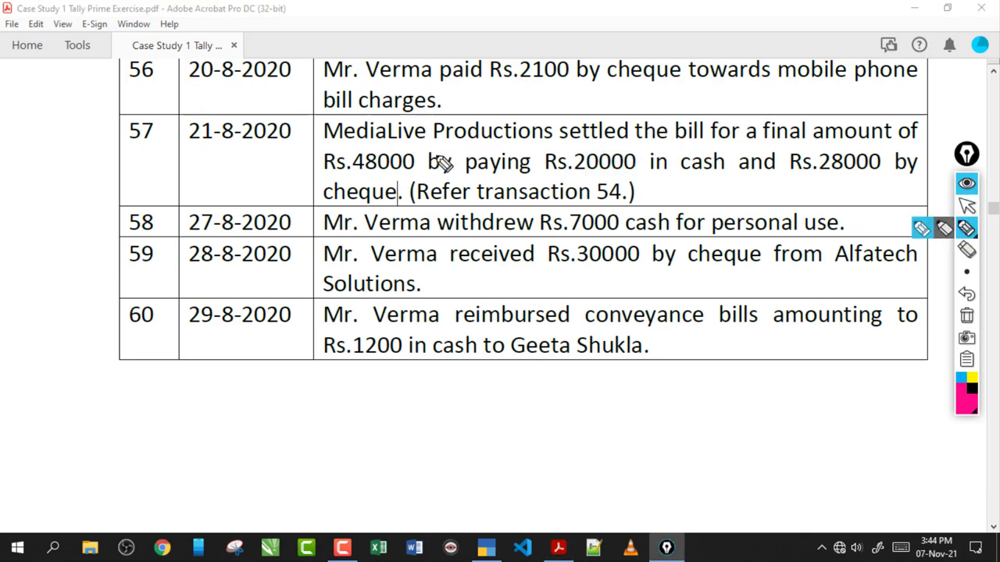
left_click_drag(407, 135, 664, 140)
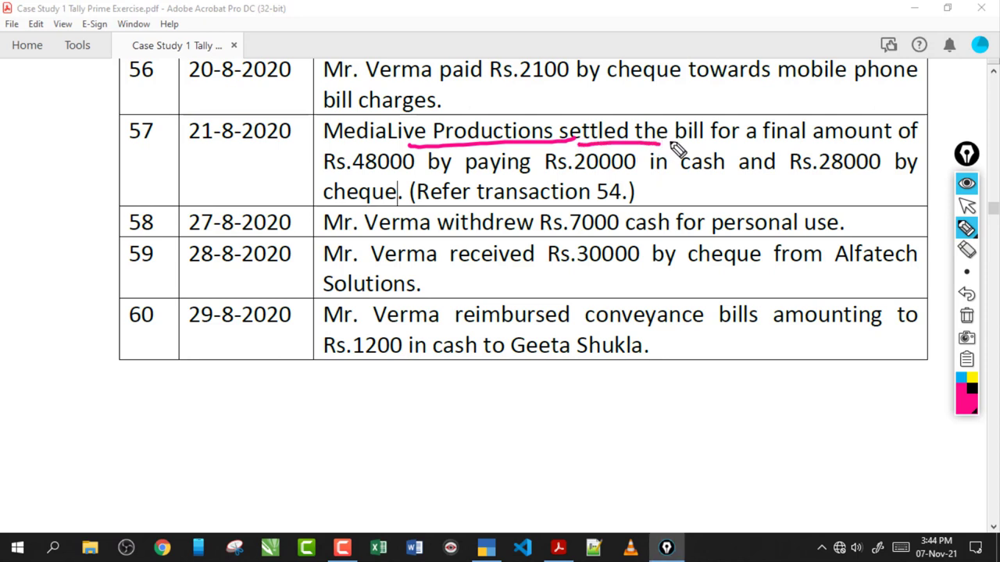
left_click_drag(764, 143, 889, 142)
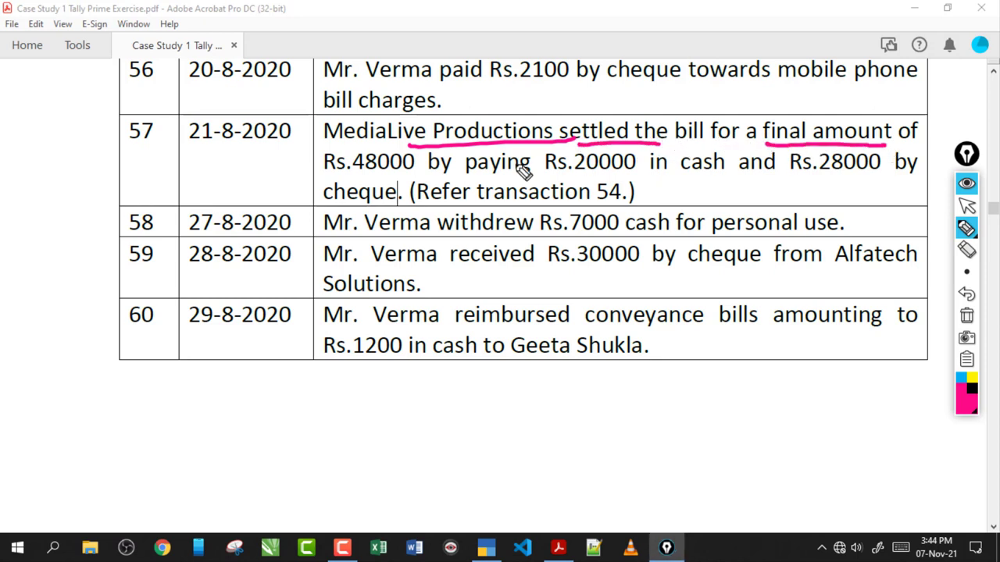
mouse_move(353, 175)
left_mouse_down()
mouse_move(424, 153)
mouse_move(328, 156)
left_mouse_up()
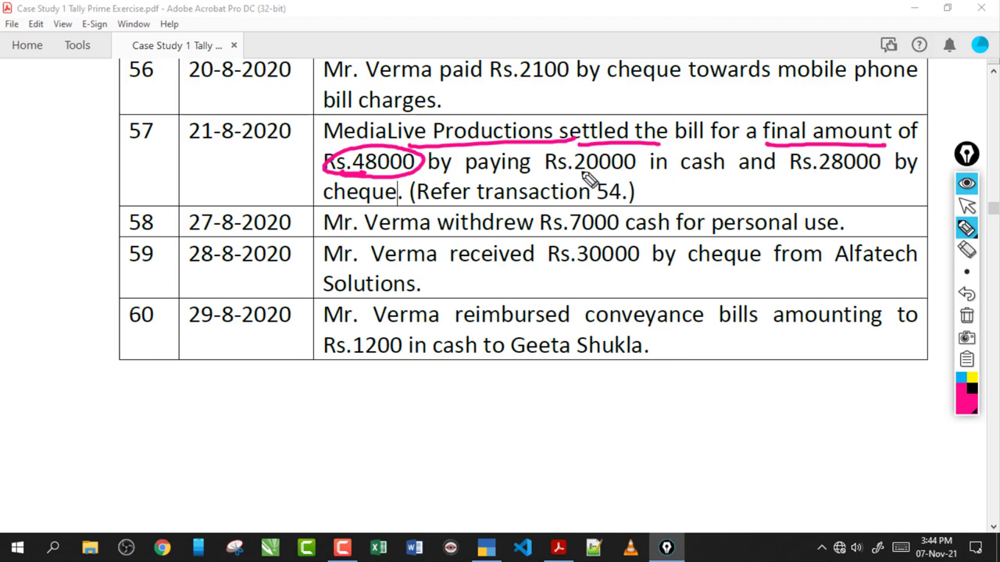
mouse_move(585, 174)
left_mouse_down()
mouse_move(596, 153)
mouse_move(627, 177)
mouse_move(725, 177)
left_mouse_up()
left_click_drag(812, 179, 892, 179)
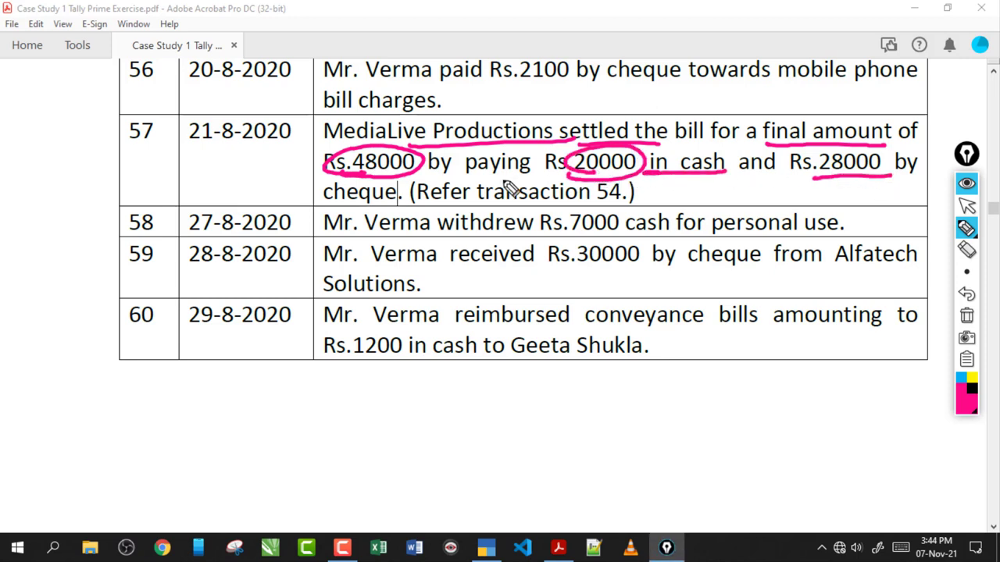
left_click_drag(323, 201, 624, 210)
left_click(966, 315)
left_click(966, 205)
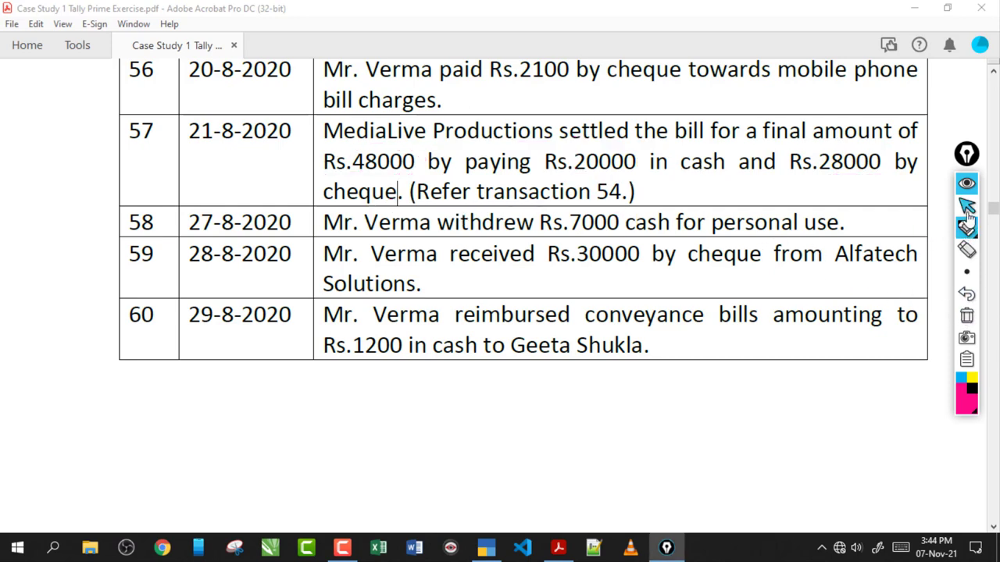
Check the MediaLive Productions invoice amount in entry 54, circling it with the screen pen and clearing the mark.
scroll(675, 197, "up", 5)
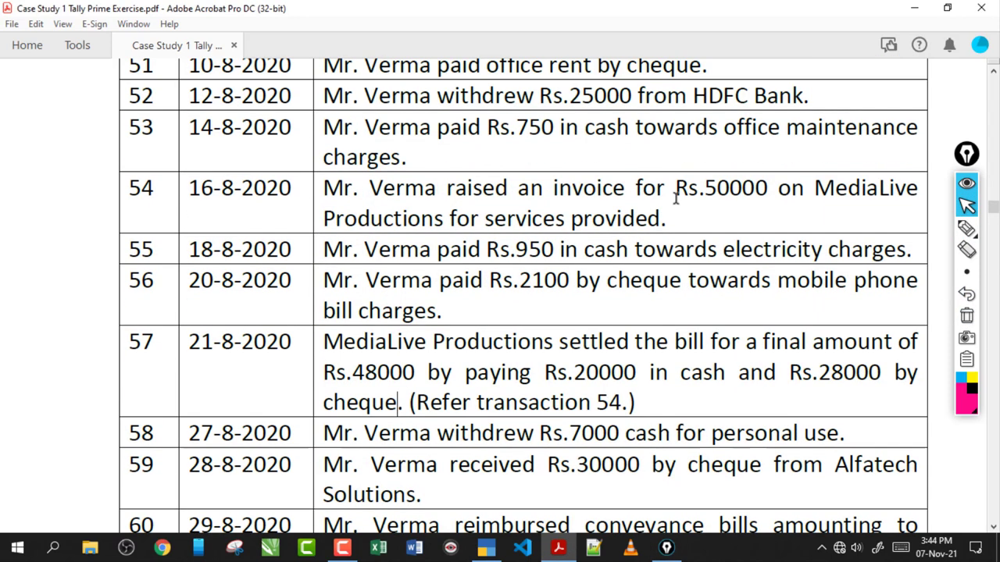
left_click(966, 228)
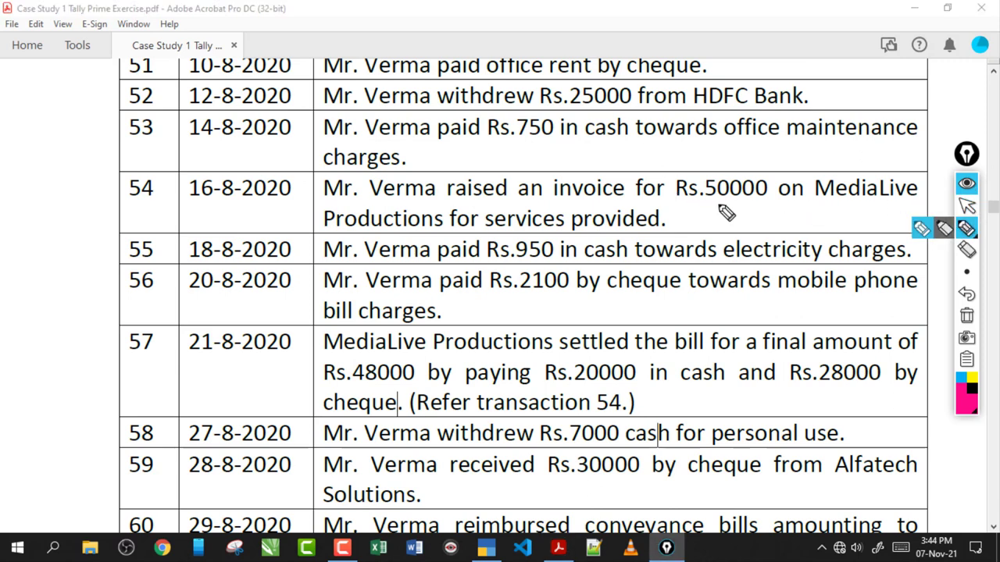
mouse_move(684, 201)
left_mouse_down()
mouse_move(759, 191)
mouse_move(715, 187)
left_mouse_up()
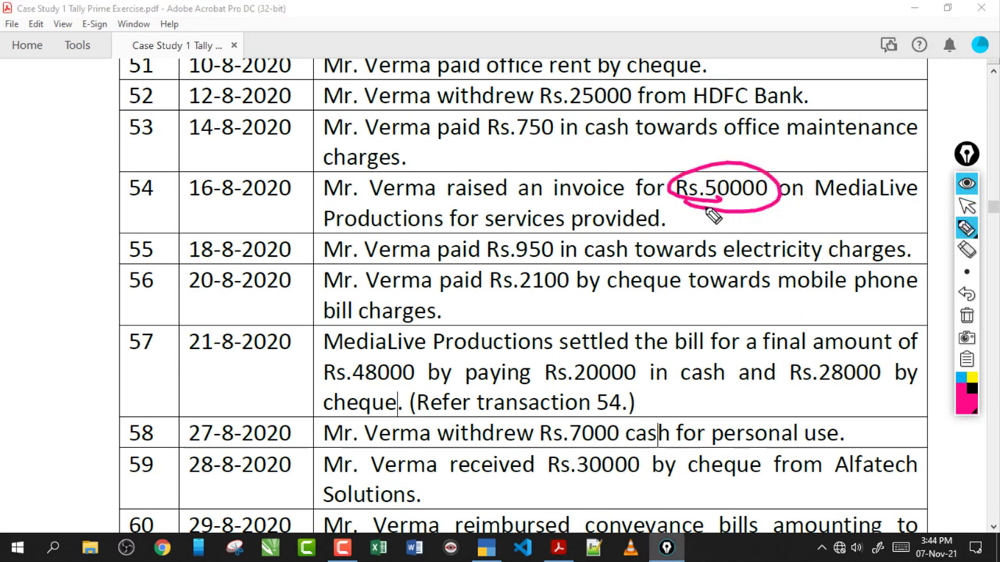
left_click(966, 315)
left_click(966, 228)
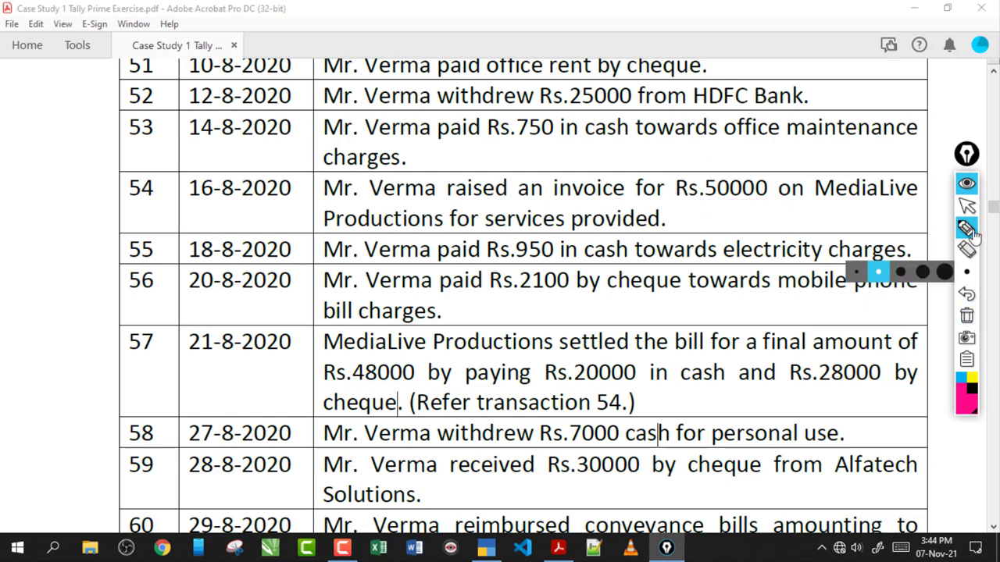
left_click(967, 205)
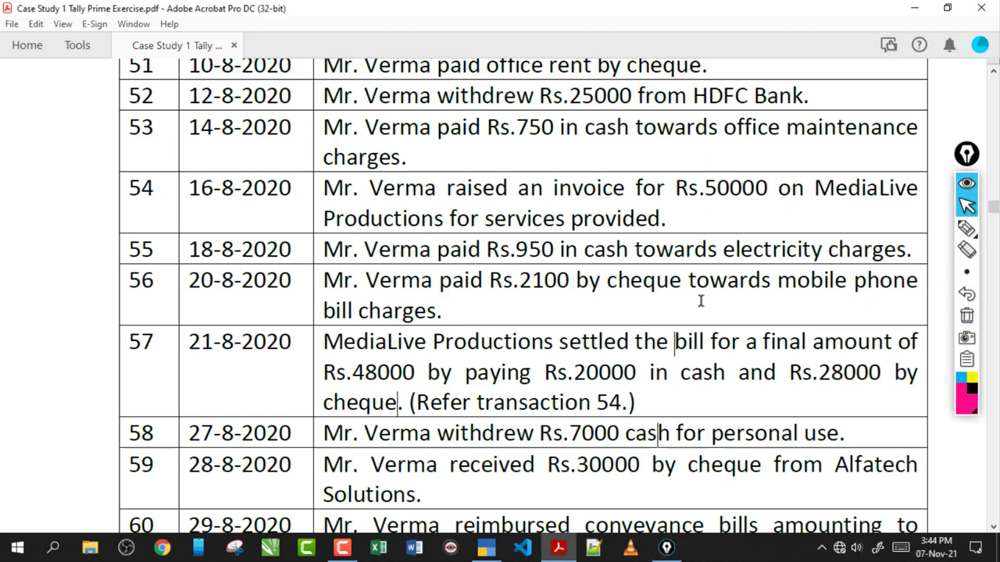
Underline the final settlement wording in entry 57, handwrite 2000 as a discount over it, circle the note, and clear the marks.
scroll(700, 301, "down", 2)
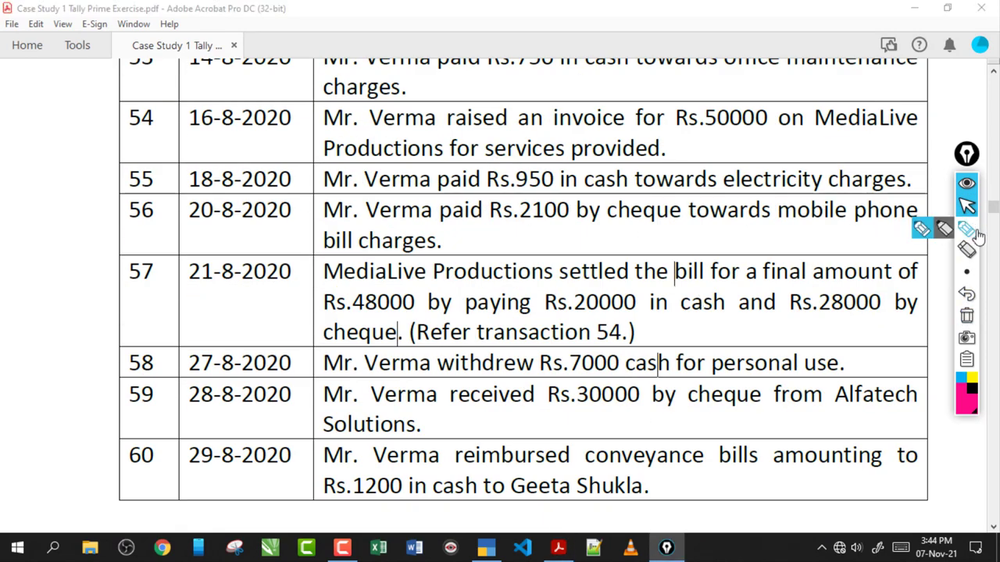
left_click(975, 232)
left_click_drag(559, 285, 886, 288)
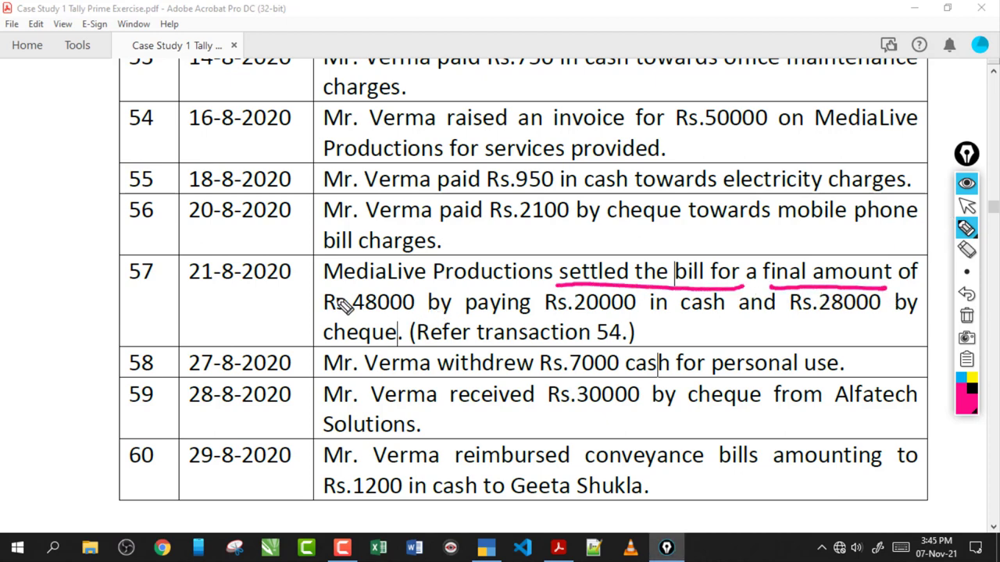
mouse_move(235, 311)
left_mouse_down()
mouse_move(254, 330)
mouse_move(327, 292)
mouse_move(279, 356)
mouse_move(332, 283)
mouse_move(515, 301)
mouse_move(527, 316)
left_mouse_up()
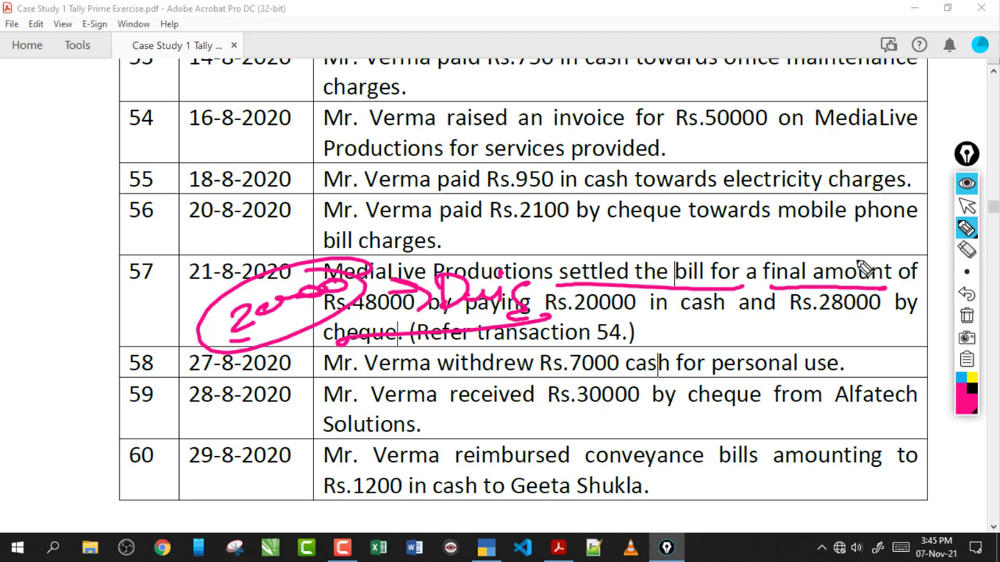
mouse_move(238, 365)
left_mouse_down()
mouse_move(437, 367)
mouse_move(147, 361)
mouse_move(429, 376)
left_mouse_up()
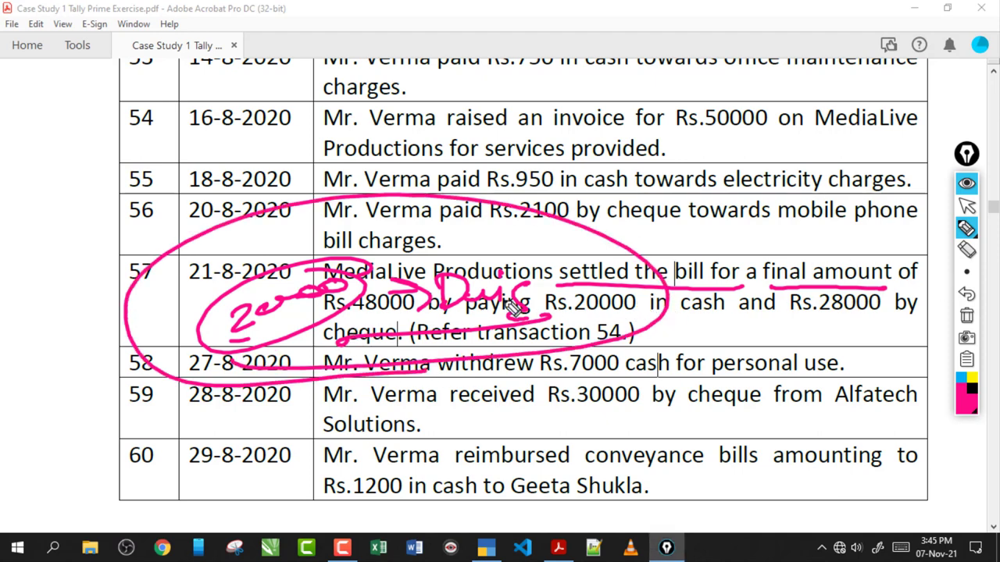
left_click(967, 317)
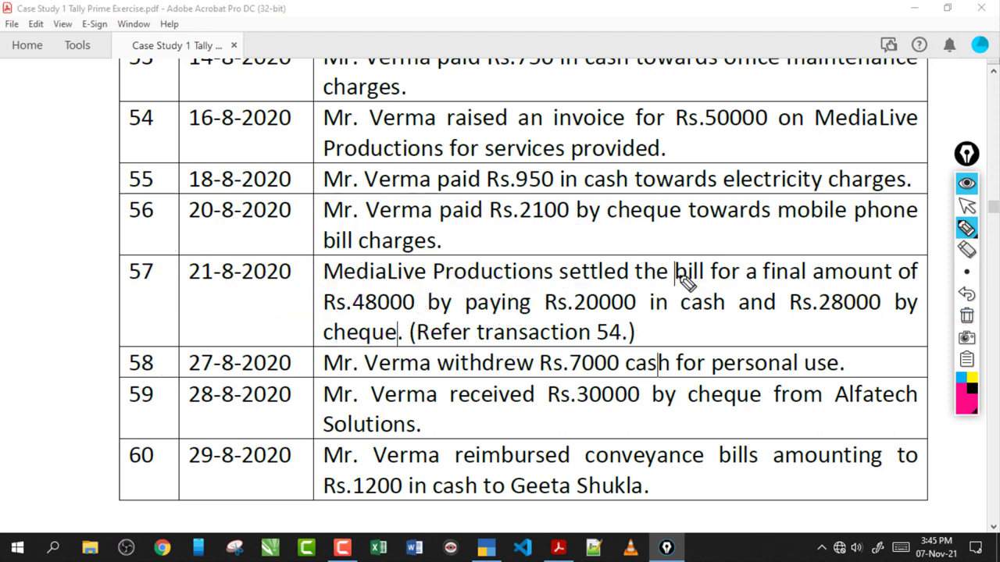
Compare the settlement amount in entry 57 with the invoice amount in entry 54 by underlining both with the screen pen.
left_click_drag(542, 287, 693, 278)
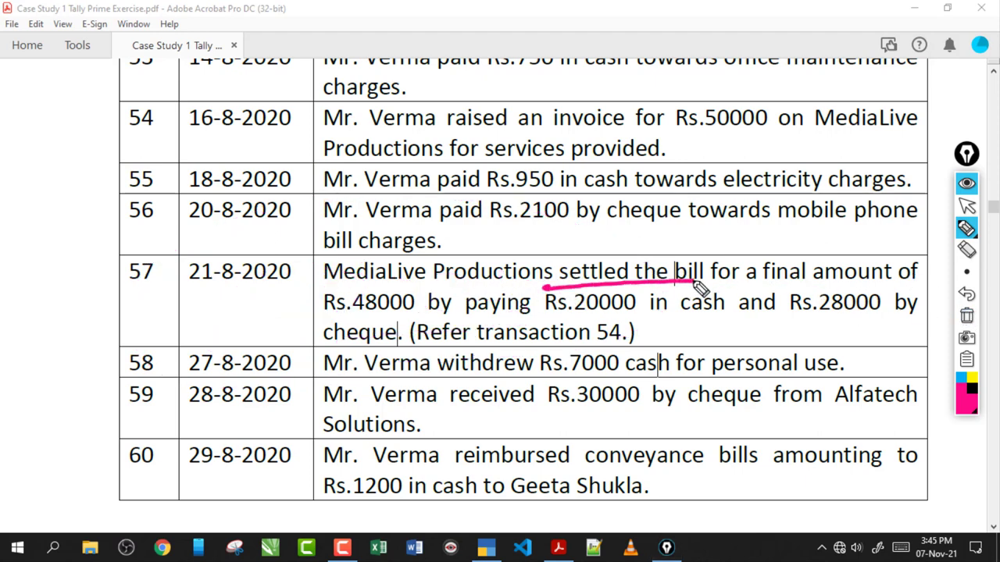
left_click(759, 289)
left_click_drag(762, 288, 867, 286)
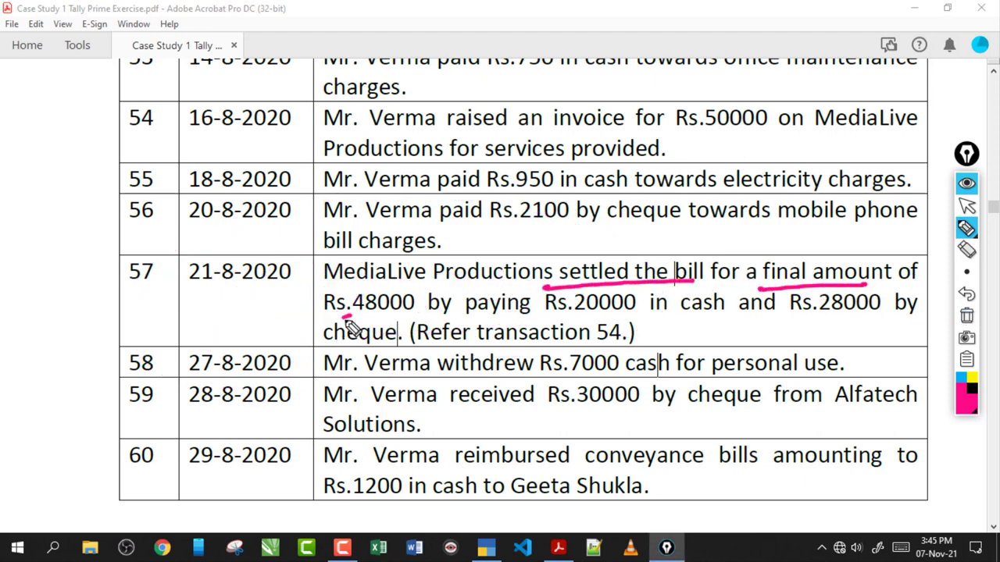
left_click_drag(341, 320, 414, 316)
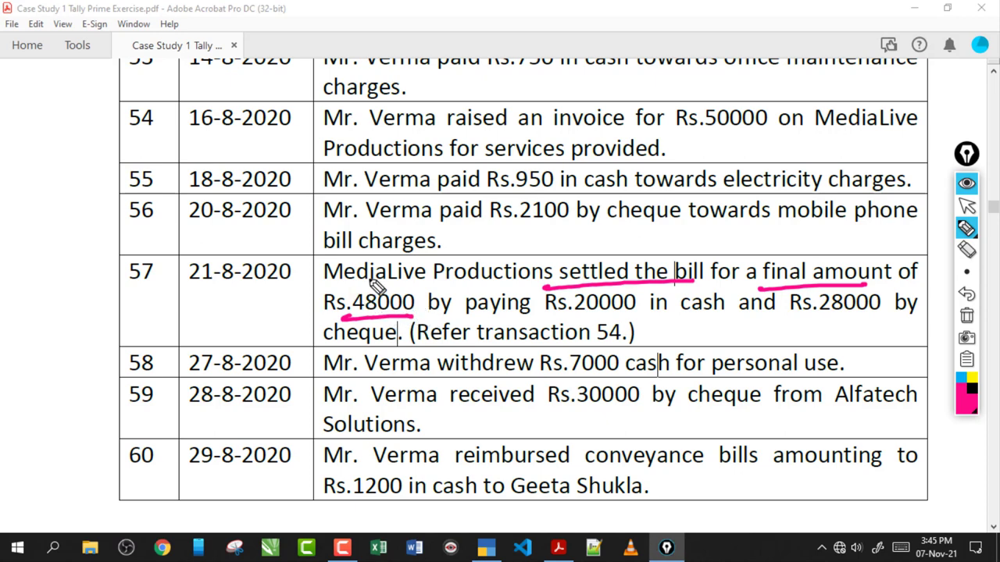
left_click_drag(692, 133, 774, 133)
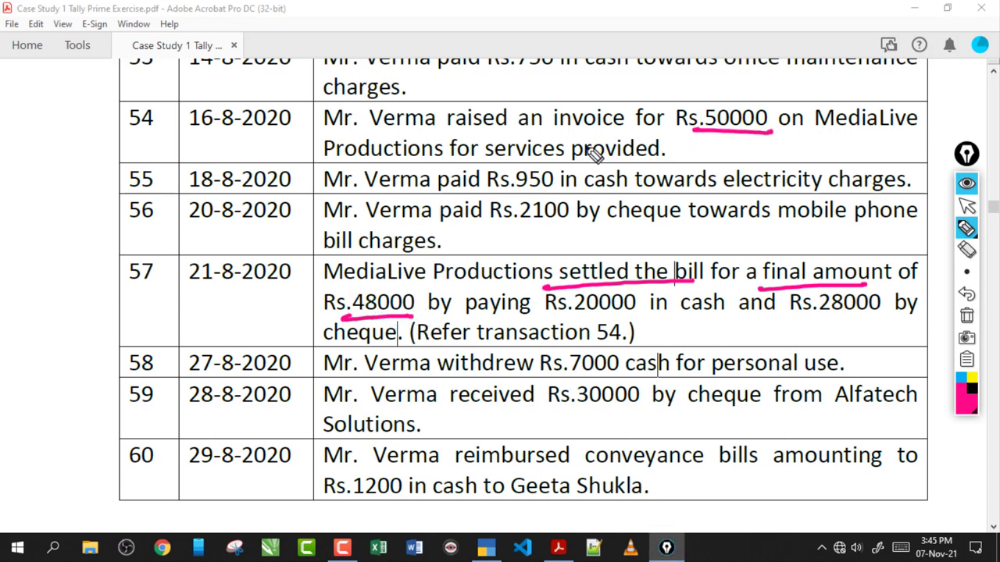
Handwrite 2000 as the settlement difference beside entry 57 with the screen pen, underline it, and clear all marks.
mouse_move(238, 303)
left_mouse_down()
mouse_move(329, 284)
mouse_move(368, 256)
left_mouse_up()
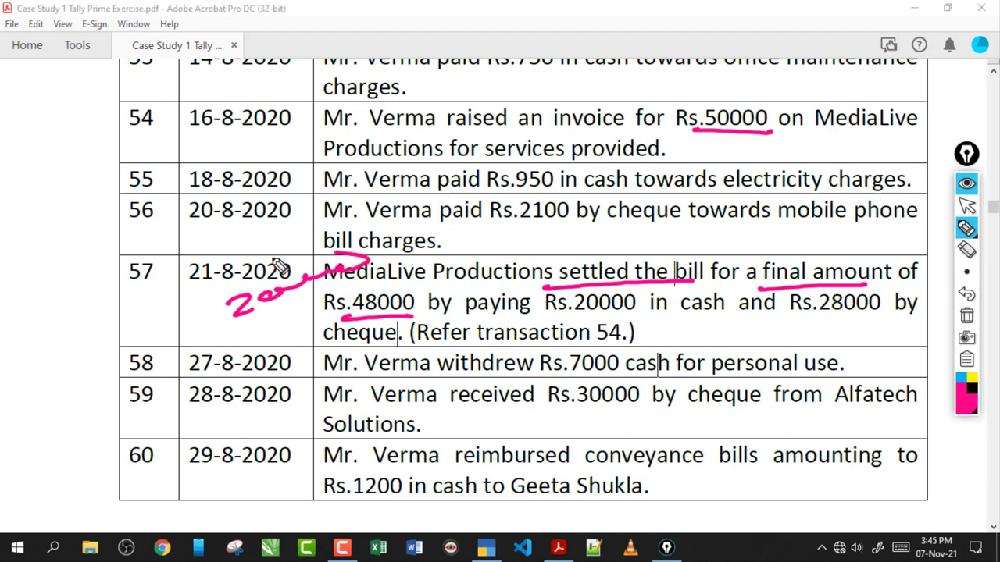
left_click_drag(279, 265, 348, 283)
key("ctrl+shift+c")
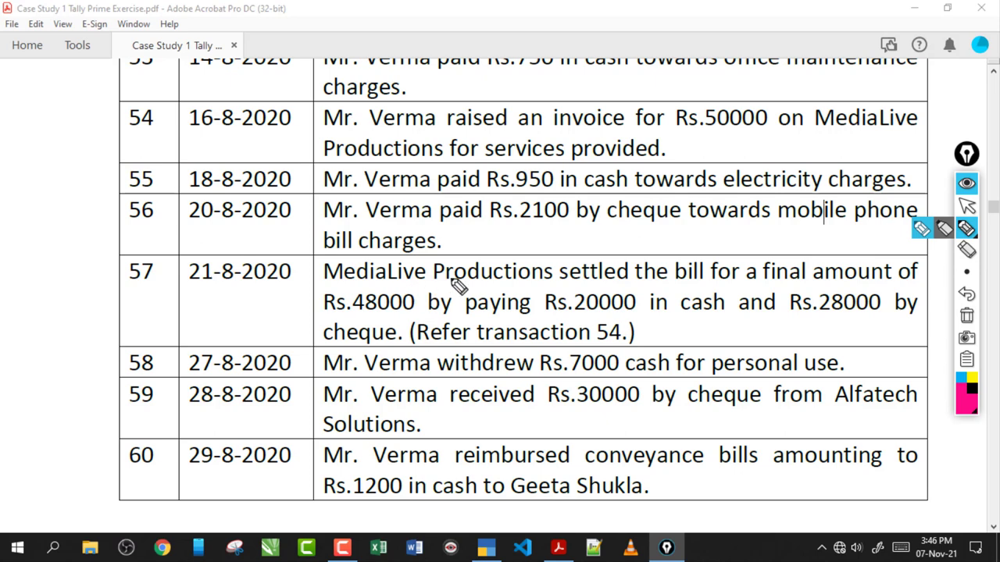
Underline the settled bill and final amount wording in entry 57, circle the Rs.48000 amount, and clear the marks.
left_click_drag(560, 280, 686, 278)
left_click_drag(763, 286, 842, 287)
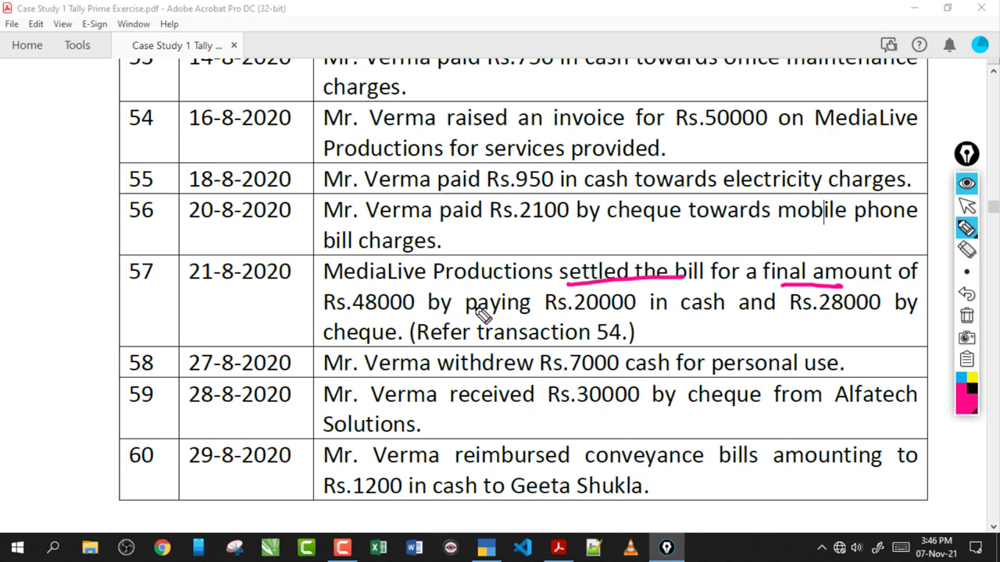
mouse_move(358, 328)
left_mouse_down()
mouse_move(344, 304)
mouse_move(417, 320)
left_mouse_up()
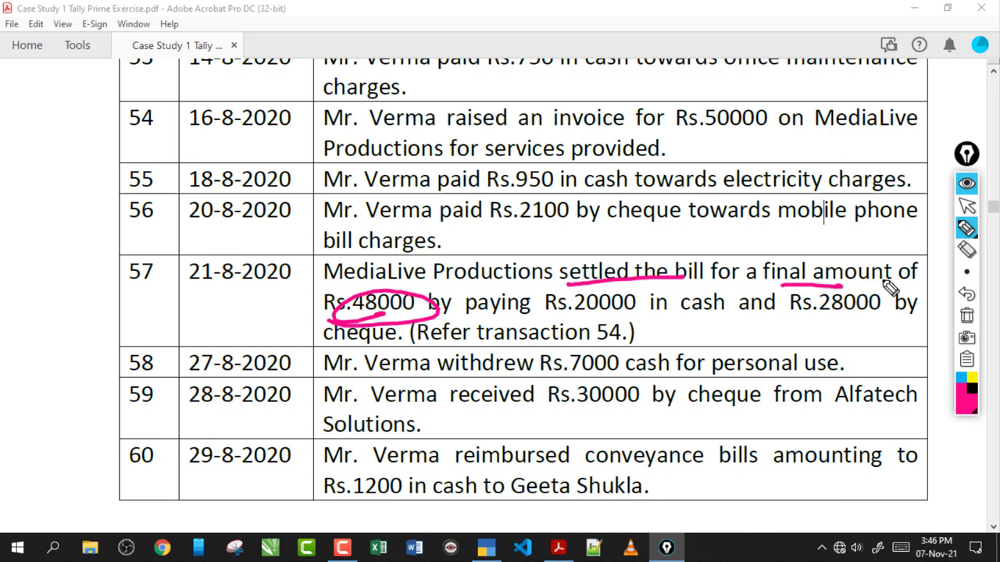
left_click(966, 316)
left_click(967, 206)
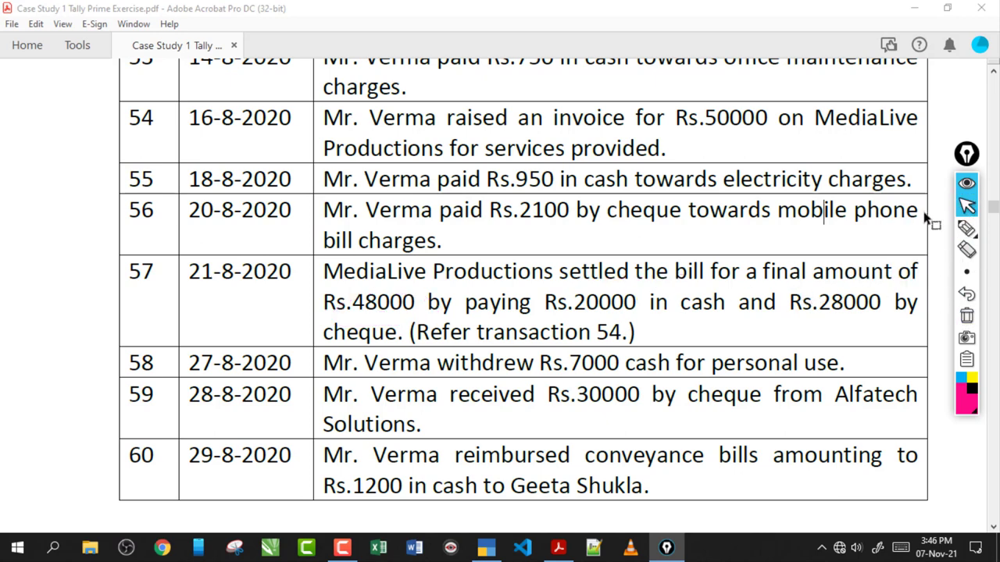
left_click(655, 334)
Underline the cash portion in entry 57 and handwrite debit lines for Cash 20000, HDFC 28000 and Discount 2000.
left_click(966, 227)
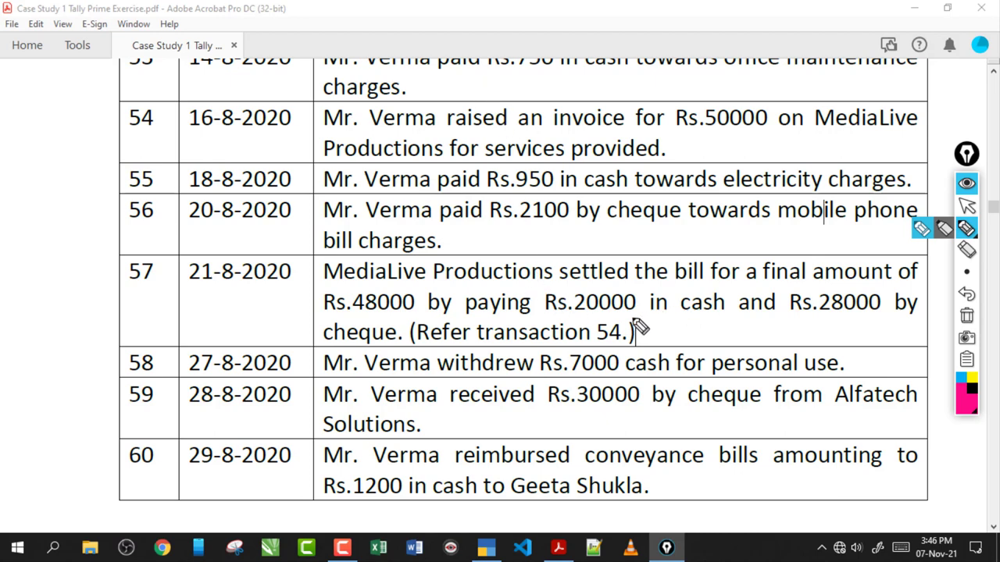
left_click_drag(632, 317, 719, 314)
left_click_drag(473, 90, 473, 123)
mouse_move(521, 101)
left_mouse_down()
mouse_move(547, 121)
mouse_move(578, 102)
left_mouse_up()
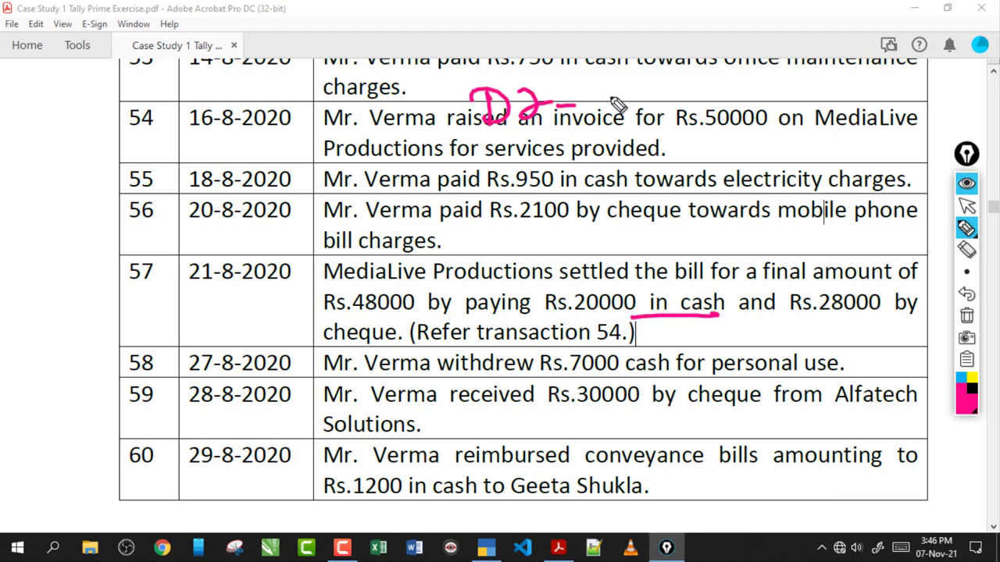
mouse_move(634, 86)
left_mouse_down()
mouse_move(625, 114)
mouse_move(955, 80)
left_mouse_up()
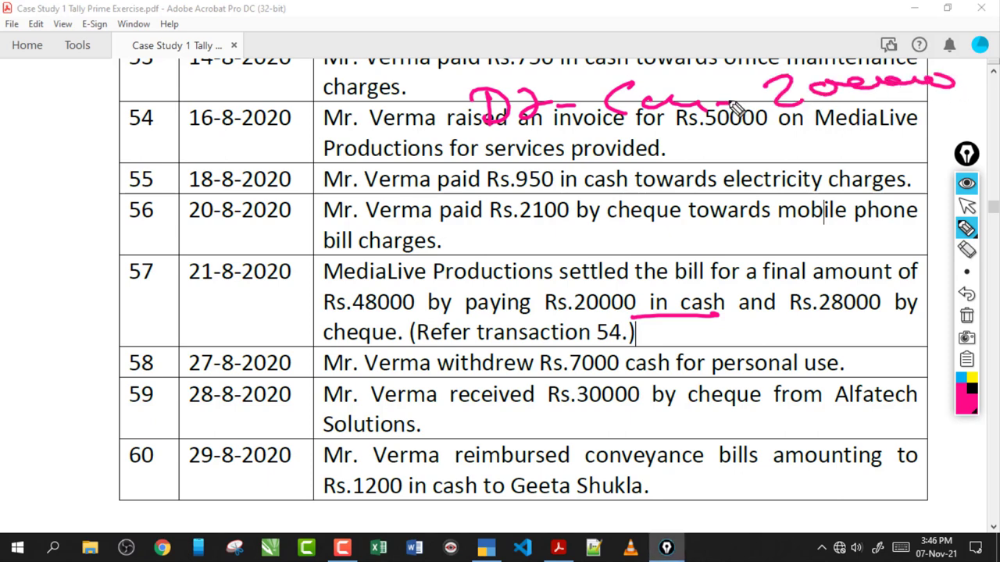
mouse_move(495, 146)
left_mouse_down()
mouse_move(498, 182)
mouse_move(552, 159)
mouse_move(607, 154)
left_mouse_up()
mouse_move(617, 143)
left_mouse_down()
mouse_move(629, 181)
mouse_move(680, 148)
mouse_move(849, 165)
mouse_move(969, 137)
left_mouse_up()
mouse_move(495, 201)
left_mouse_down()
mouse_move(552, 227)
mouse_move(632, 210)
mouse_move(632, 223)
mouse_move(671, 207)
mouse_move(754, 230)
mouse_move(777, 211)
mouse_move(948, 212)
mouse_move(957, 195)
left_mouse_up()
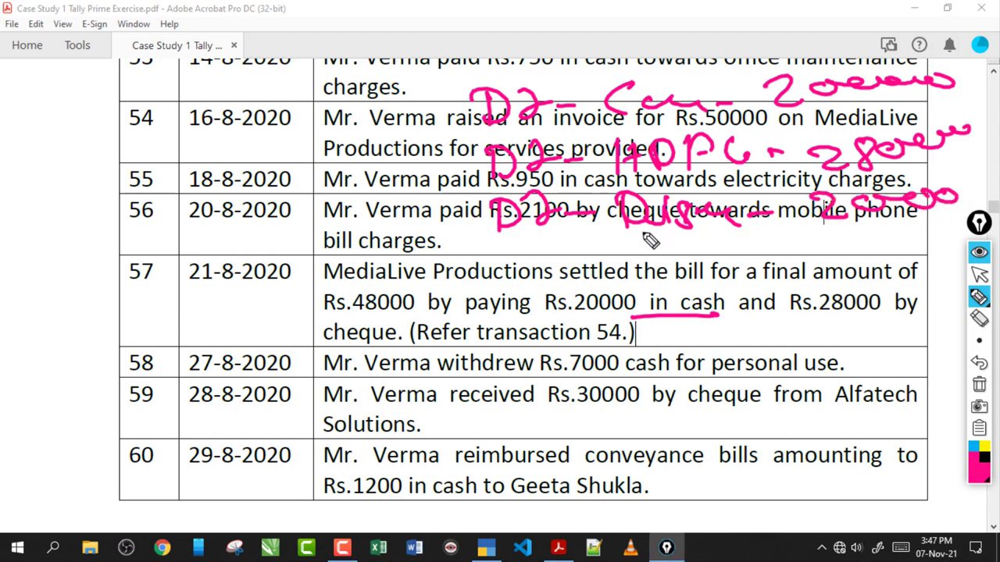
Underline the discount note, bracket the three debit lines, and handwrite a credit line for MediaLive Productions with 50000.
left_click_drag(645, 232, 767, 222)
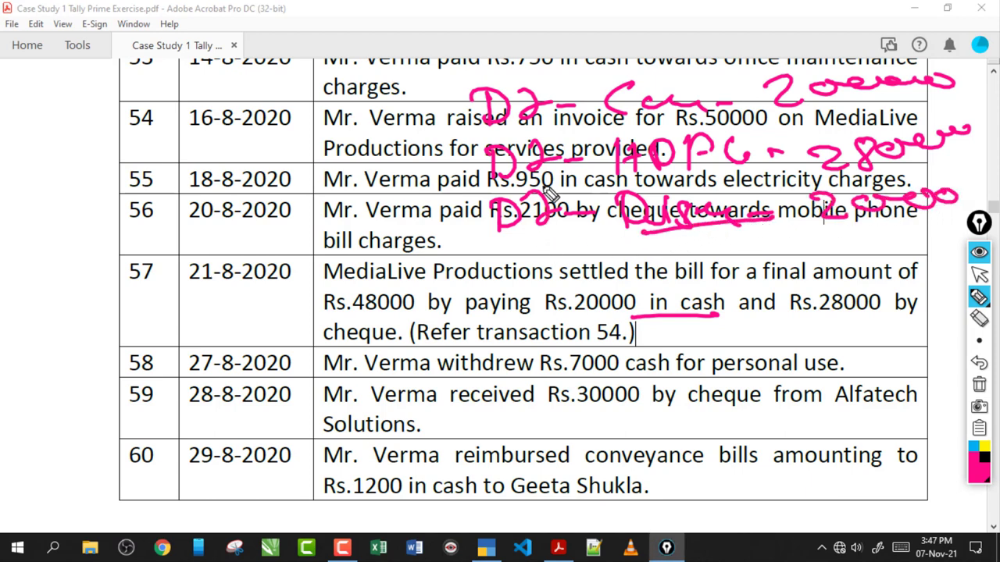
left_click_drag(456, 114, 471, 213)
mouse_move(500, 271)
left_mouse_down()
mouse_move(531, 285)
mouse_move(676, 264)
mouse_move(769, 280)
mouse_move(804, 270)
left_mouse_up()
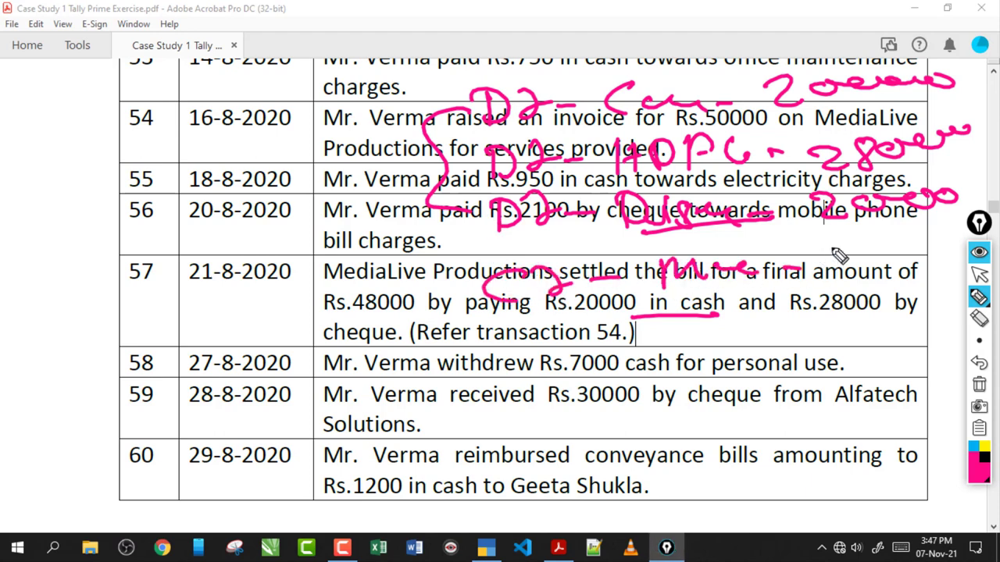
left_click_drag(978, 222, 347, 227)
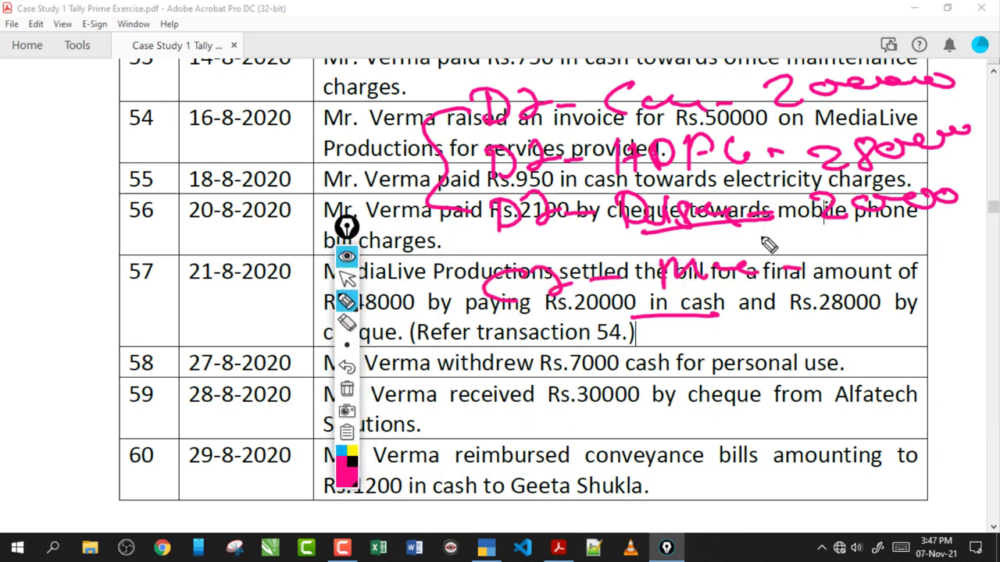
mouse_move(835, 248)
left_mouse_down()
mouse_move(816, 270)
mouse_move(977, 258)
mouse_move(851, 303)
left_mouse_up()
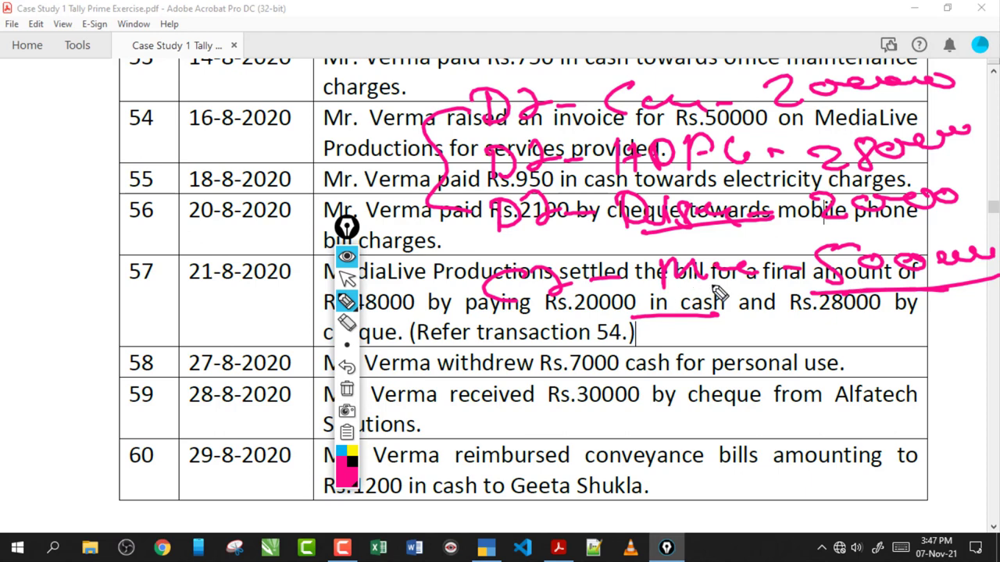
Underline the handwritten discount and credit amounts, and write the totals beside the bracketed debit lines and beneath the credit line.
left_click_drag(634, 314, 797, 304)
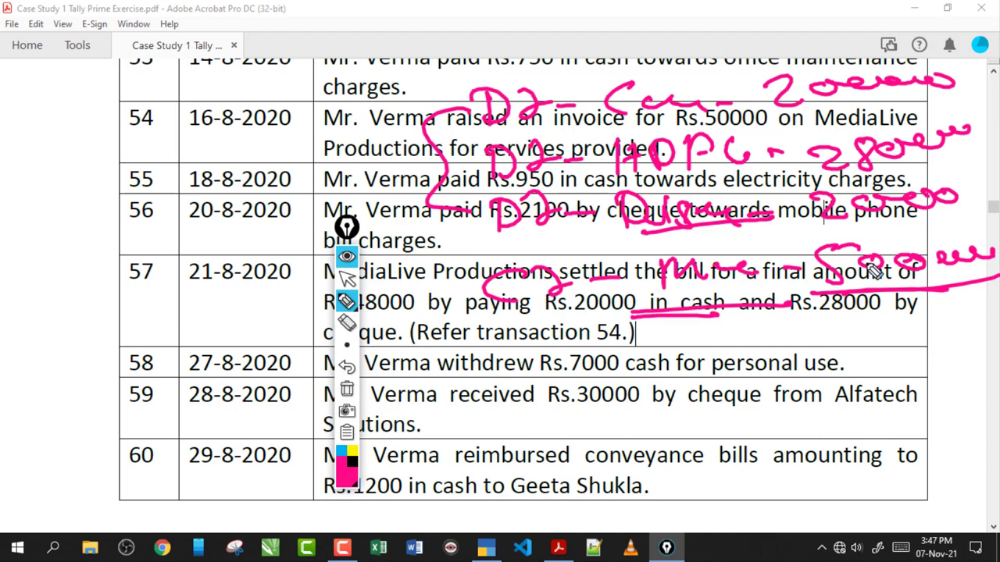
left_click_drag(866, 301, 970, 295)
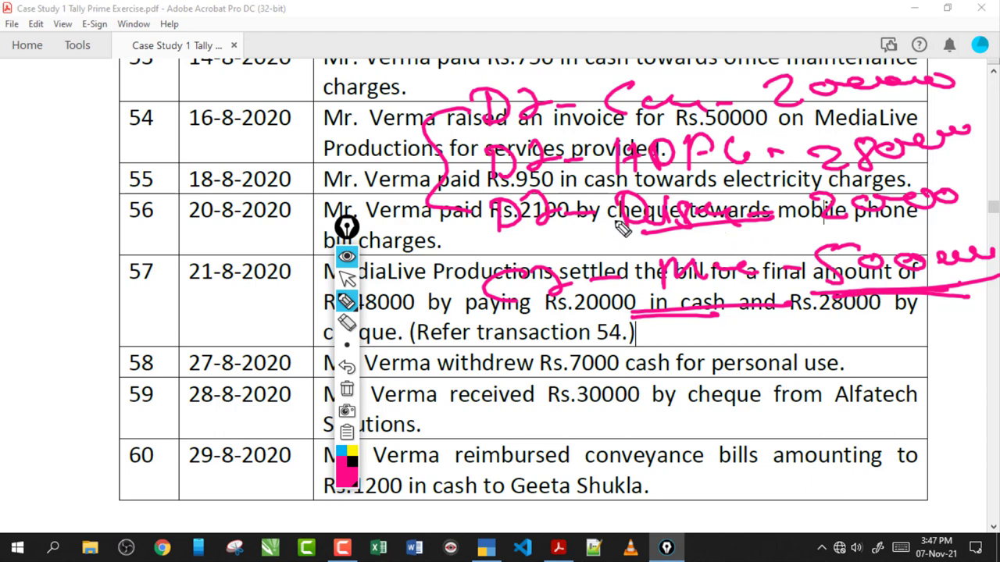
left_click_drag(617, 231, 917, 223)
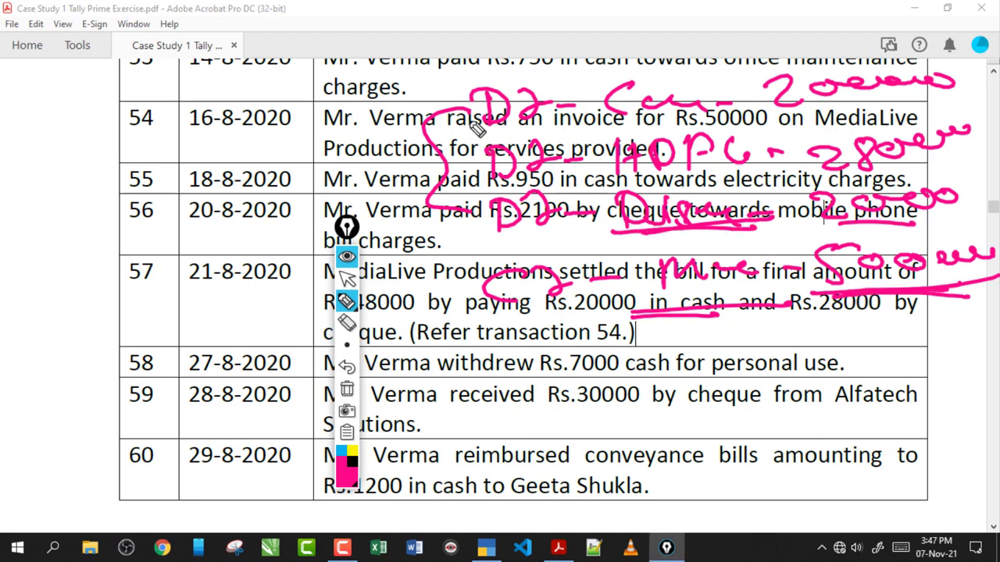
mouse_move(478, 130)
left_mouse_down()
mouse_move(425, 114)
mouse_move(402, 196)
left_mouse_up()
mouse_move(367, 105)
left_mouse_down()
mouse_move(328, 153)
mouse_move(437, 78)
left_mouse_up()
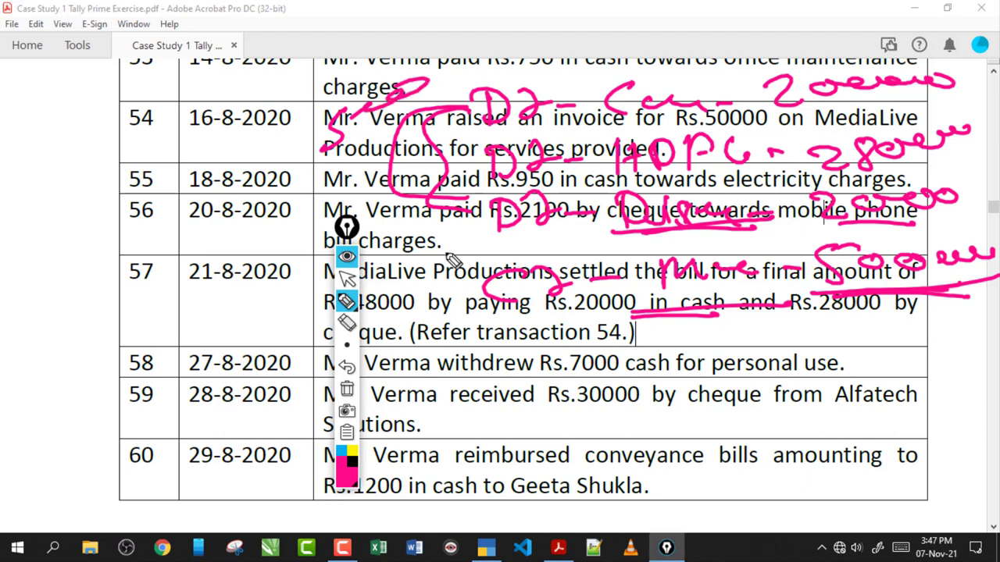
mouse_move(566, 345)
left_mouse_down()
mouse_move(546, 367)
mouse_move(625, 351)
left_mouse_up()
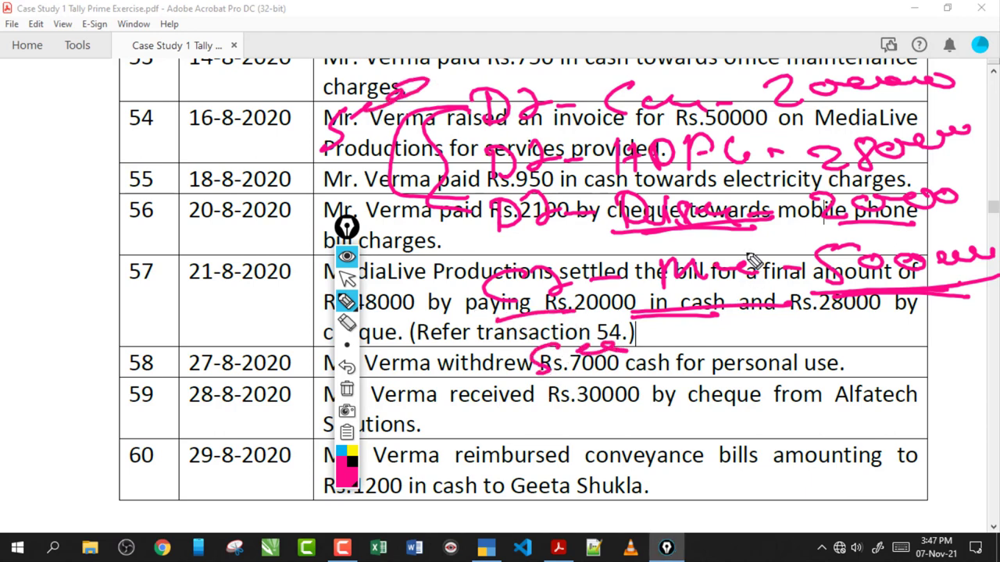
mouse_move(664, 316)
left_mouse_down()
mouse_move(793, 285)
mouse_move(718, 281)
mouse_move(762, 300)
left_mouse_up()
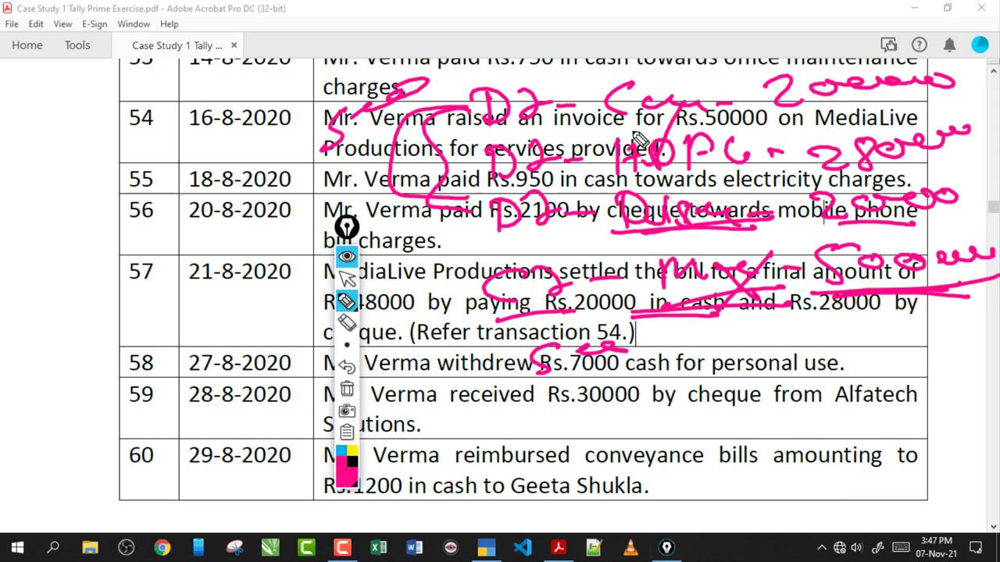
Link the discount note to a handwritten indirect expense label, circle notes beside the entries and a 2000 below, and clear the marks.
mouse_move(625, 219)
left_mouse_down()
mouse_move(450, 356)
mouse_move(625, 429)
mouse_move(661, 391)
mouse_move(656, 437)
mouse_move(750, 414)
mouse_move(804, 420)
mouse_move(840, 383)
mouse_move(886, 373)
left_mouse_up()
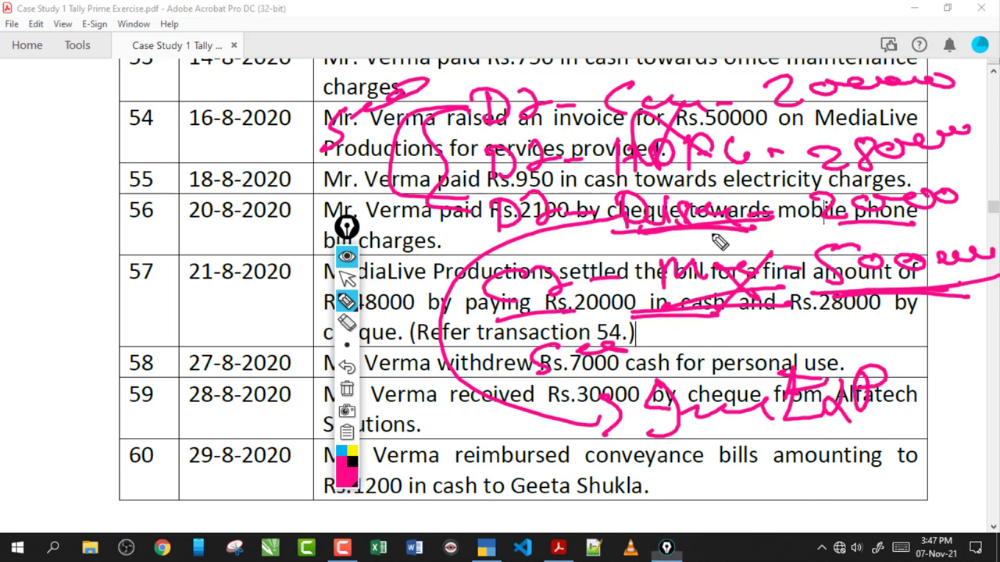
left_click_drag(129, 118, 90, 181)
mouse_move(133, 136)
left_mouse_down()
mouse_move(147, 159)
mouse_move(280, 99)
left_mouse_up()
mouse_move(125, 221)
left_mouse_down()
mouse_move(184, 234)
mouse_move(289, 168)
mouse_move(286, 195)
left_mouse_up()
left_click(96, 293)
mouse_move(114, 296)
left_mouse_down()
mouse_move(101, 167)
mouse_move(184, 245)
left_mouse_up()
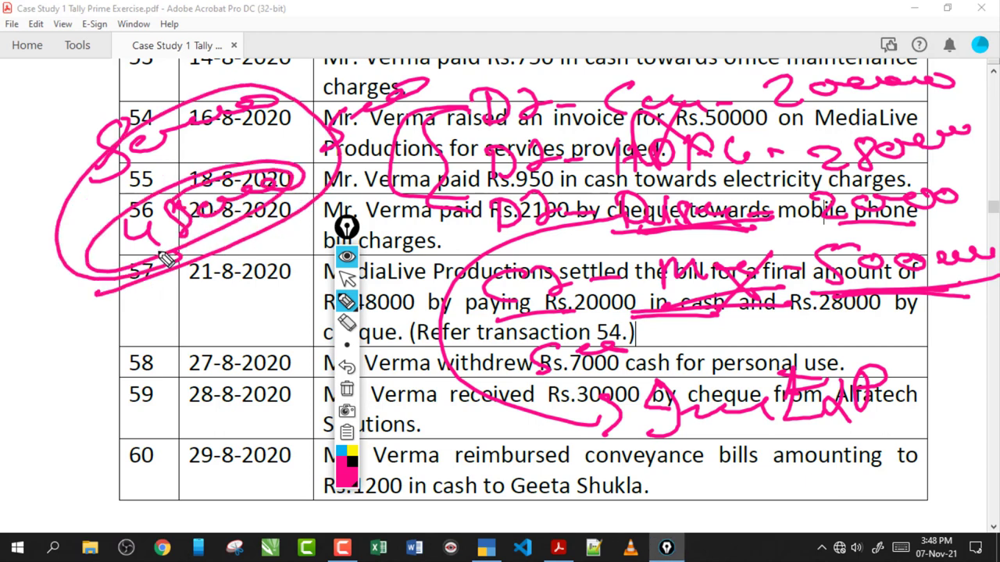
mouse_move(707, 453)
left_mouse_down()
mouse_move(718, 473)
mouse_move(848, 444)
mouse_move(671, 428)
left_mouse_up()
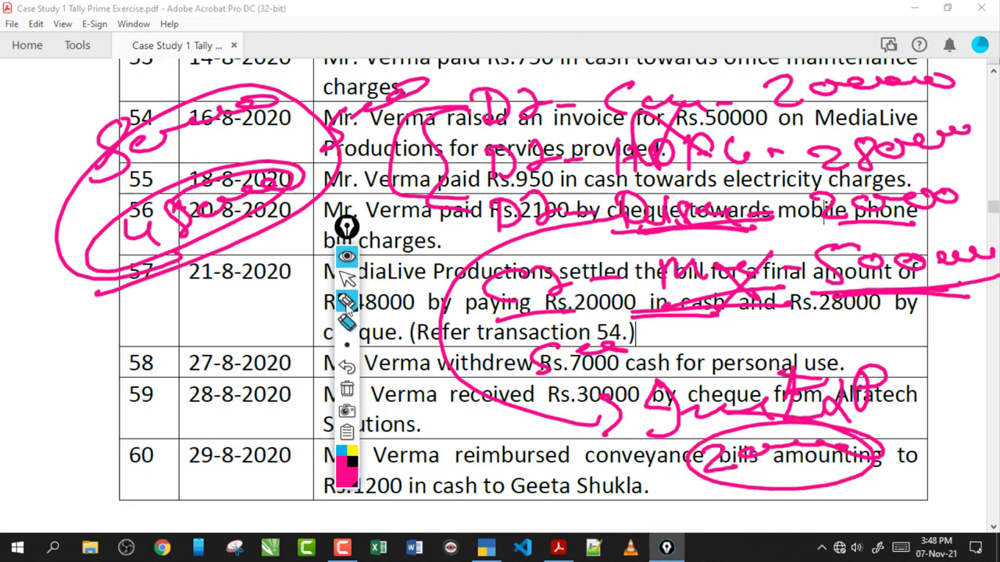
mouse_move(347, 227)
left_mouse_down()
mouse_move(762, 208)
mouse_move(937, 131)
left_mouse_up()
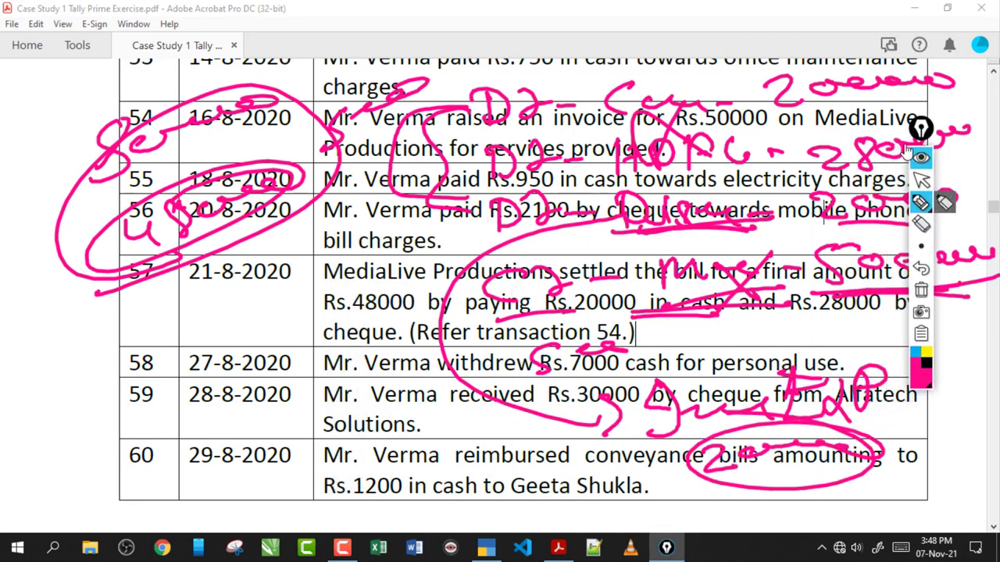
left_click(921, 289)
left_click(921, 179)
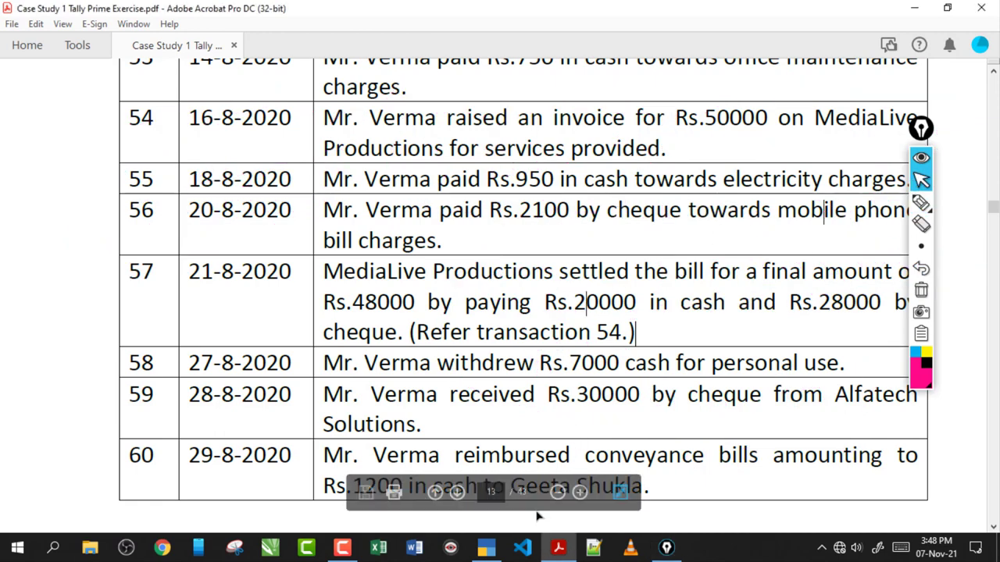
Switch to TallyPrime, start a Receipt voucher, and choose MediaLive Productions as the credit ledger.
left_click(491, 546)
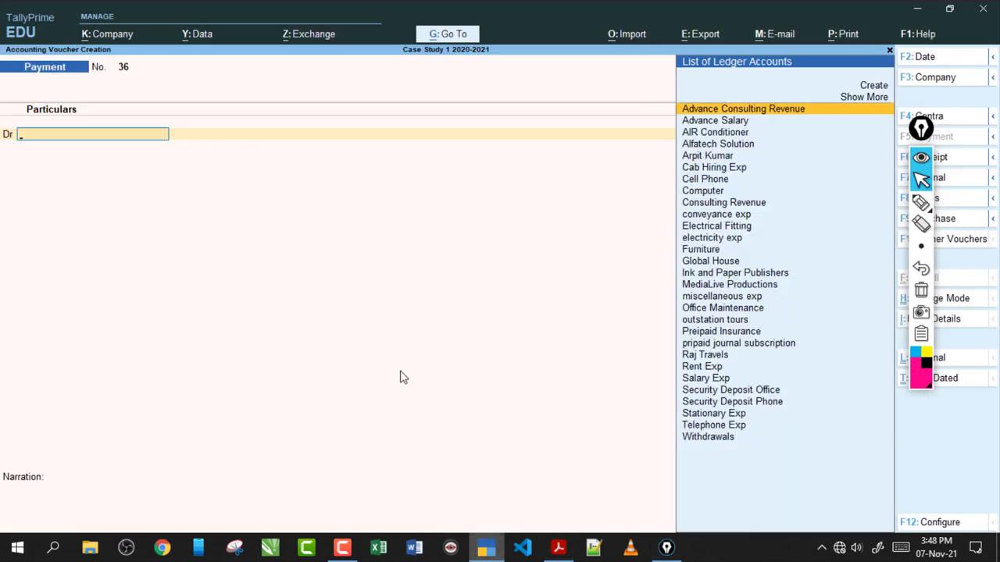
key("F6")
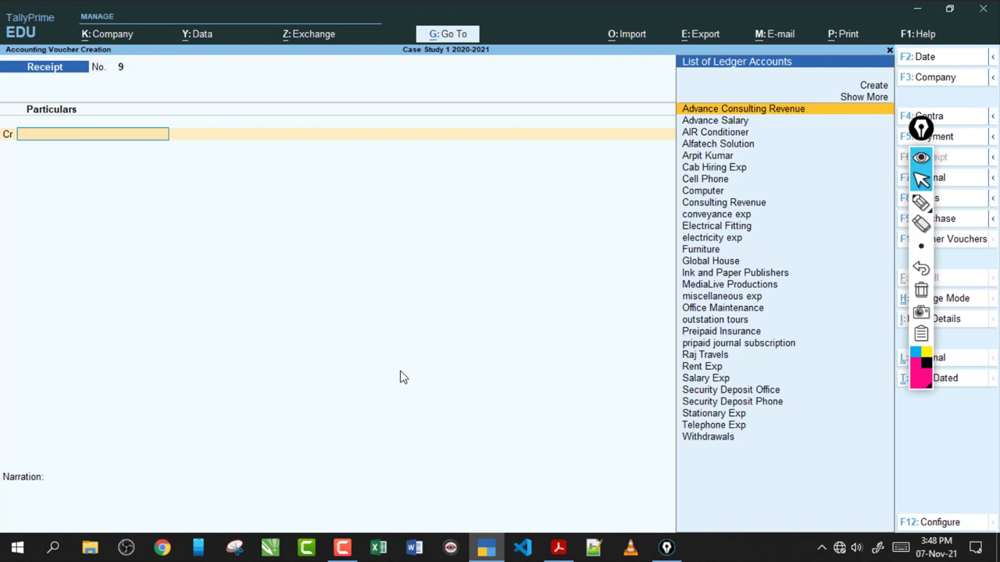
type("M")
key("Down")
key("Down")
key("Down")
key("Down")
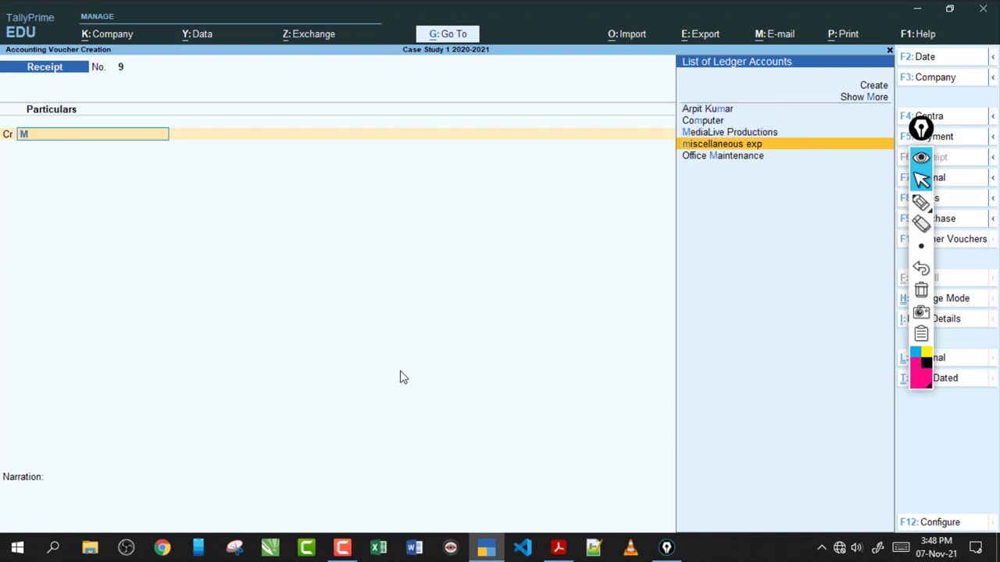
key("Up")
key("Return")
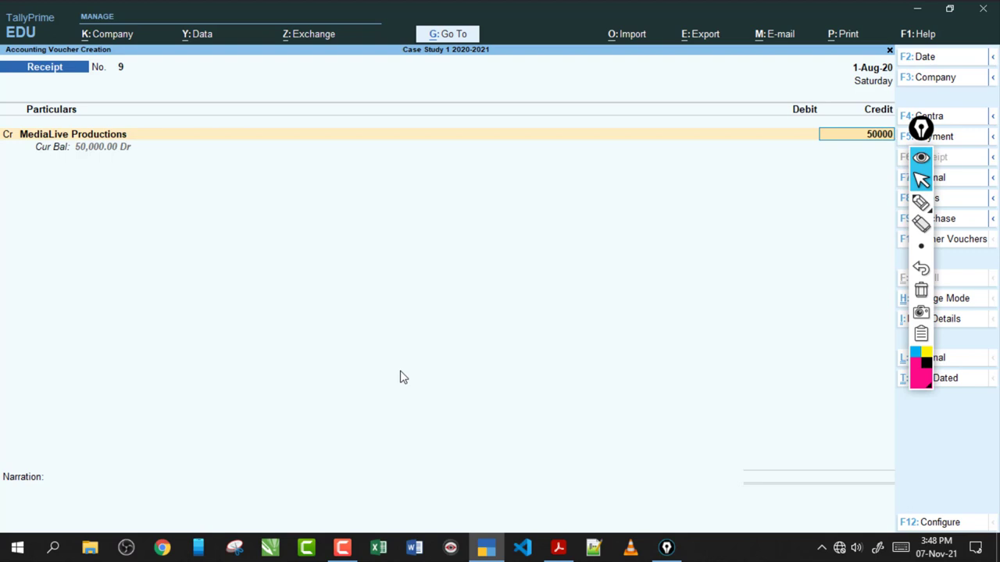
Credit MediaLive Productions with 50000 and allocate the full amount as Agst Ref to bill 5.
type("50000")
key("Return")
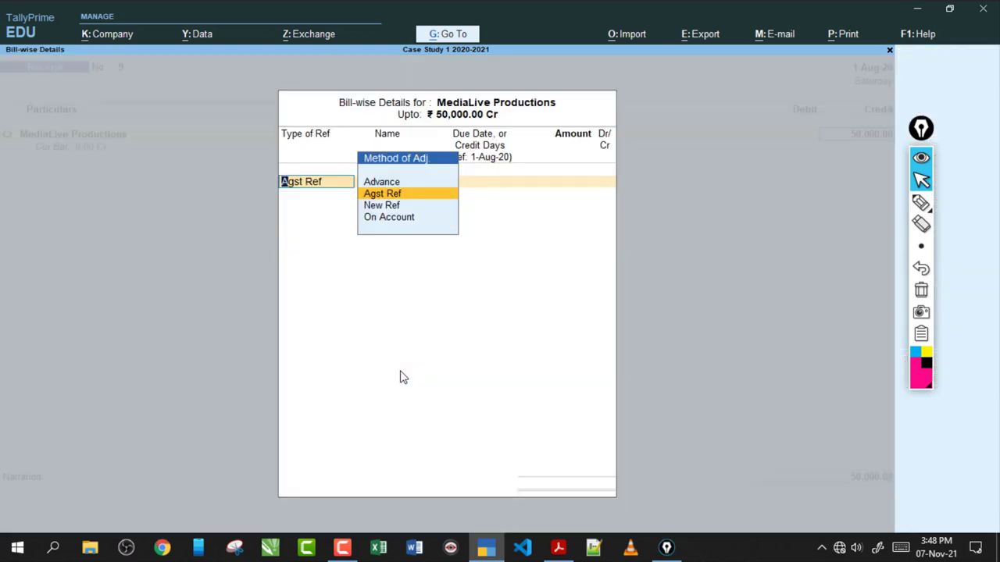
key("Return")
key("Return")
key("Return")
key("Return")
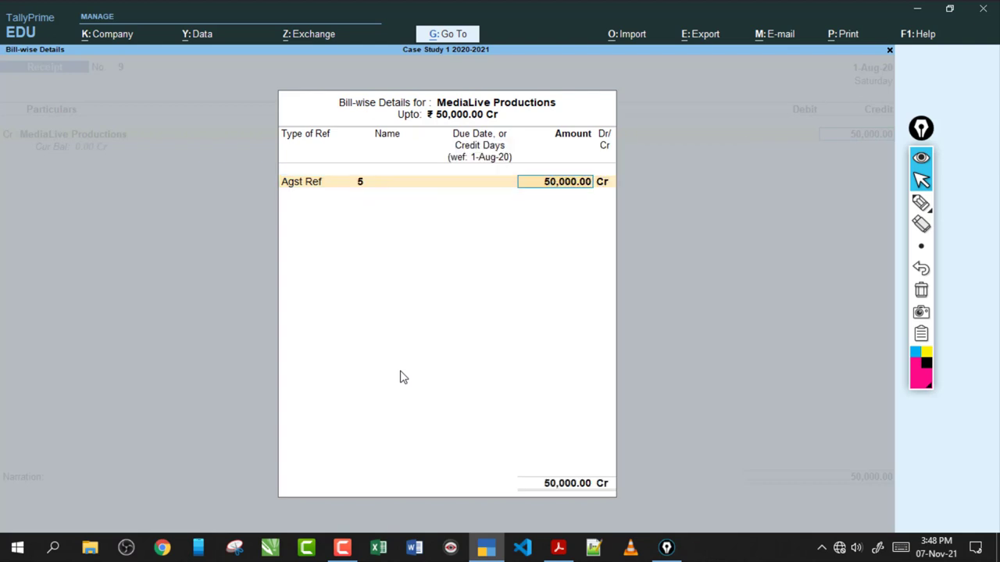
key("Return")
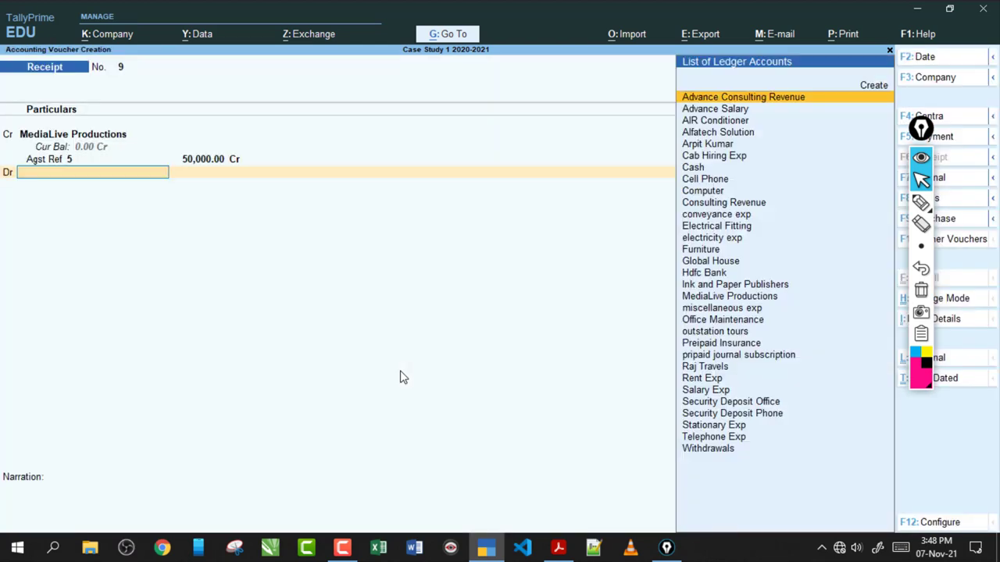
Debit the Cash ledger with 20,000 in the receipt voucher.
type("cash")
key("Return")
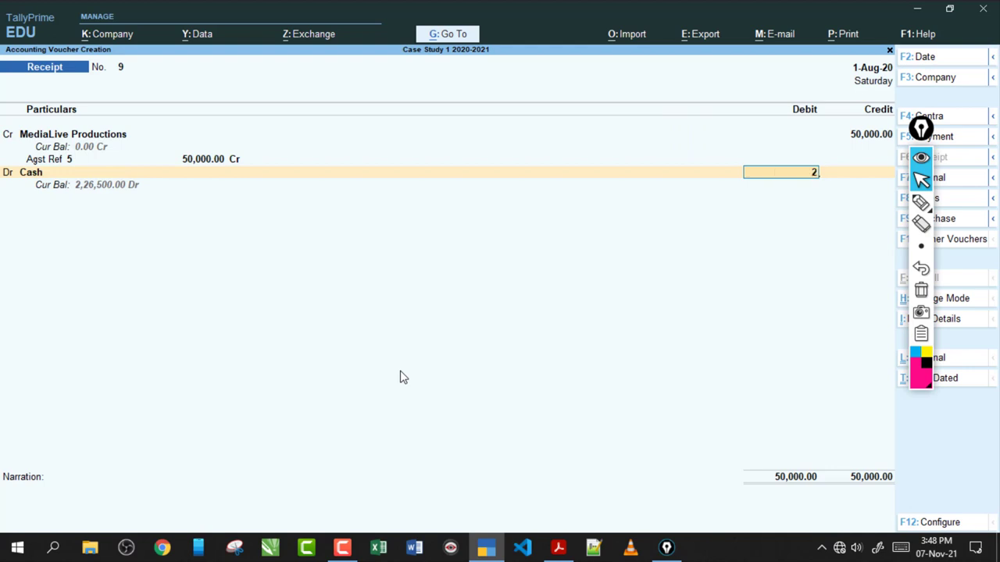
key("Return")
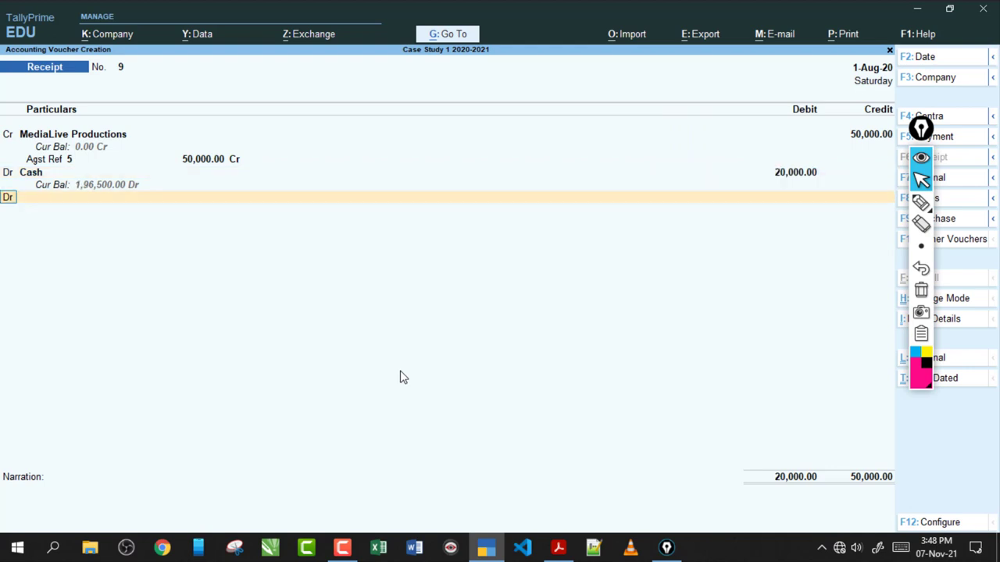
Add a debit line for Hdfc Bank with 28,000 to the receipt voucher.
key("Return")
type("hdfc")
key("Return")
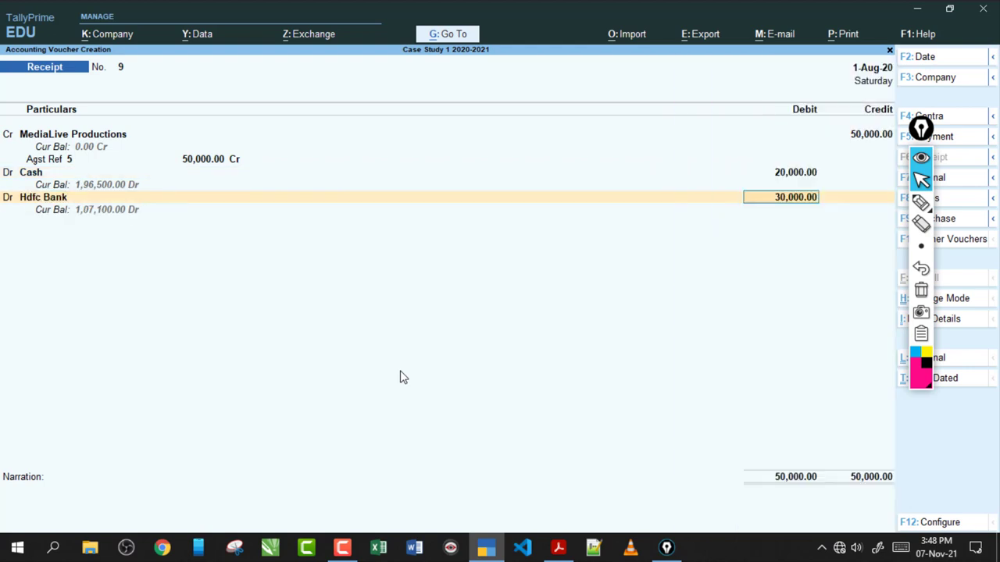
type("28,000")
key("Return")
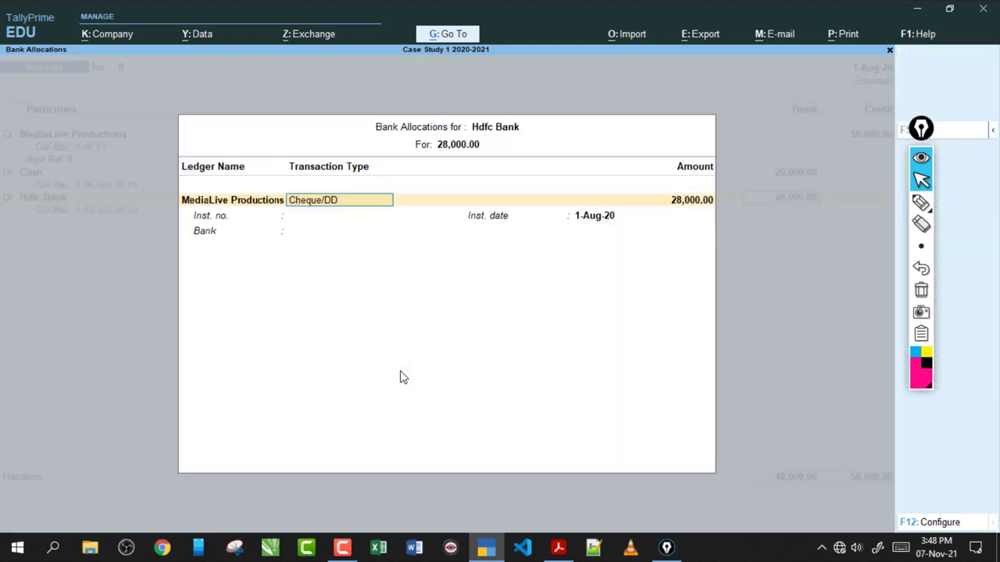
Accept the Cheque/DD bank allocation for the 28,000 Hdfc Bank line.
key("Return")
key("Return")
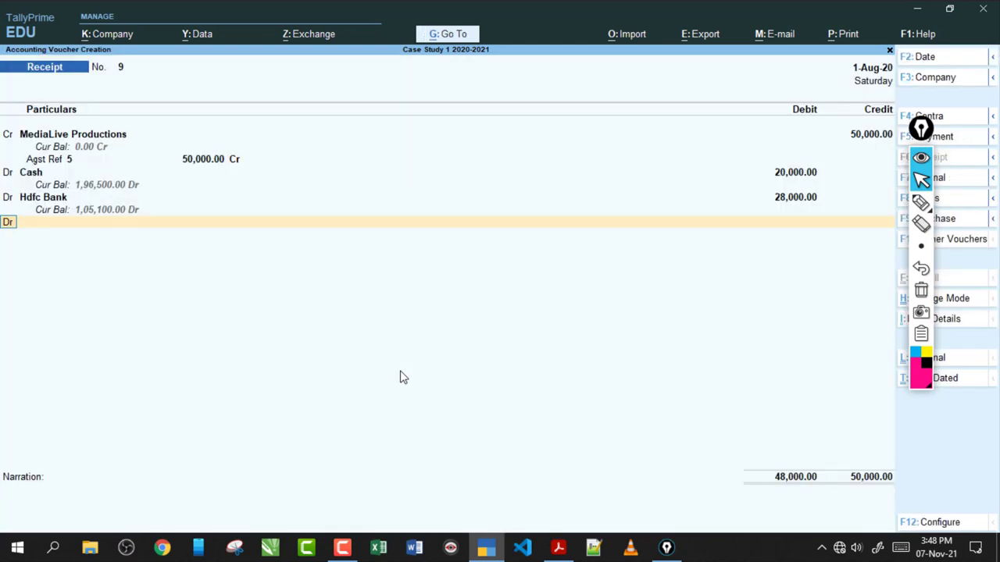
Create a Discount Exp ledger under Indirect Expenses and debit it with 2,000 in the receipt voucher.
key("alt")
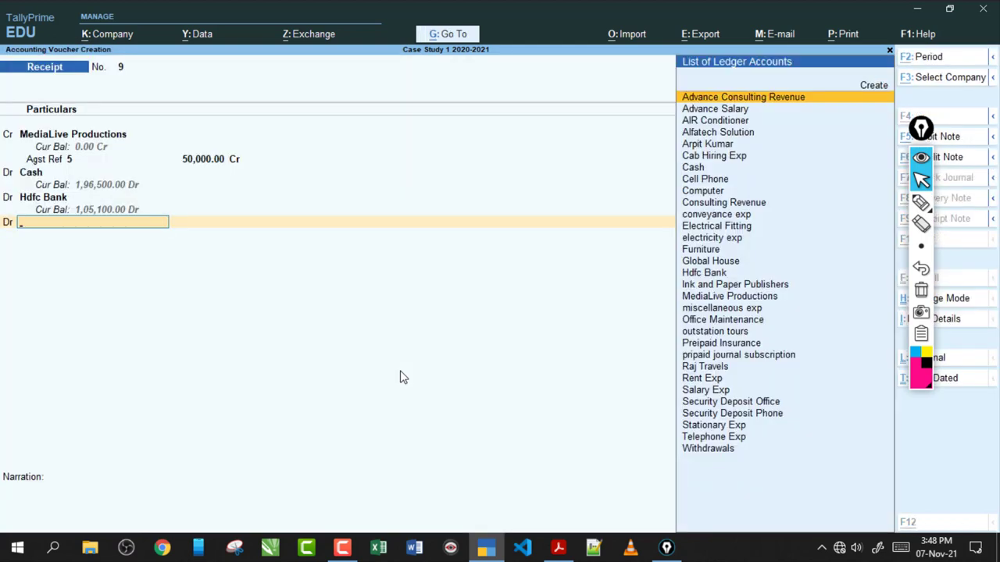
key("alt+c")
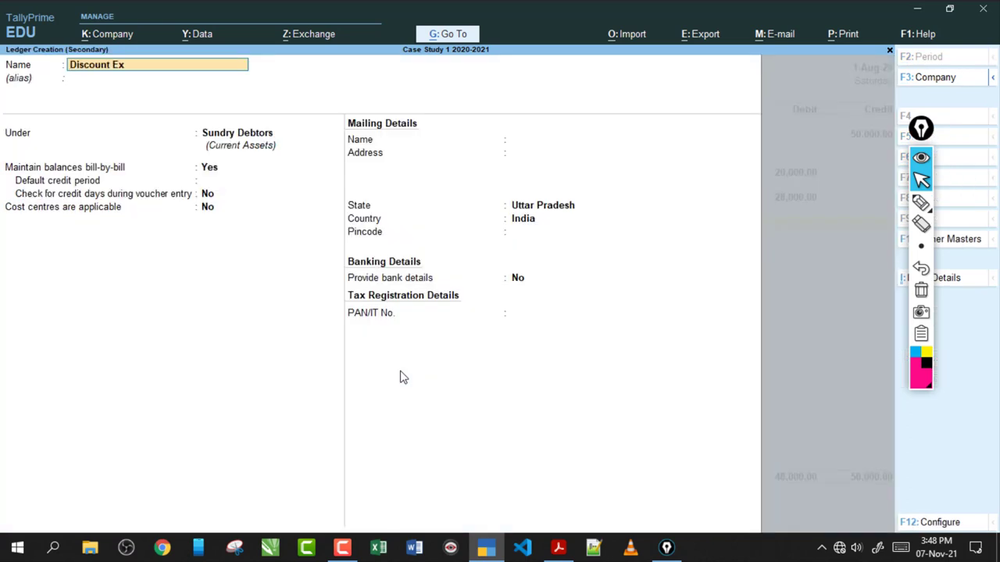
key("Return")
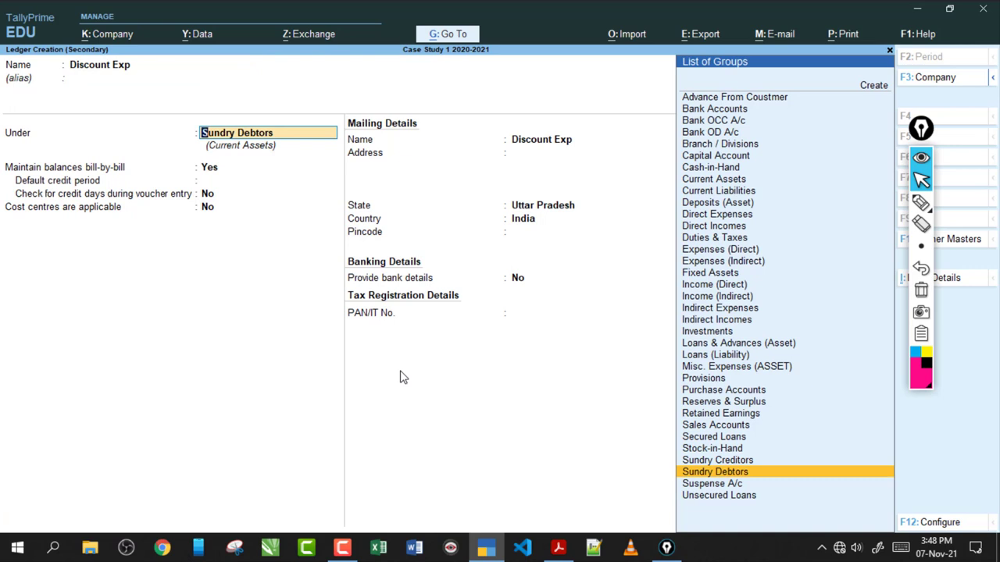
type("In")
key("Down")
key("Down")
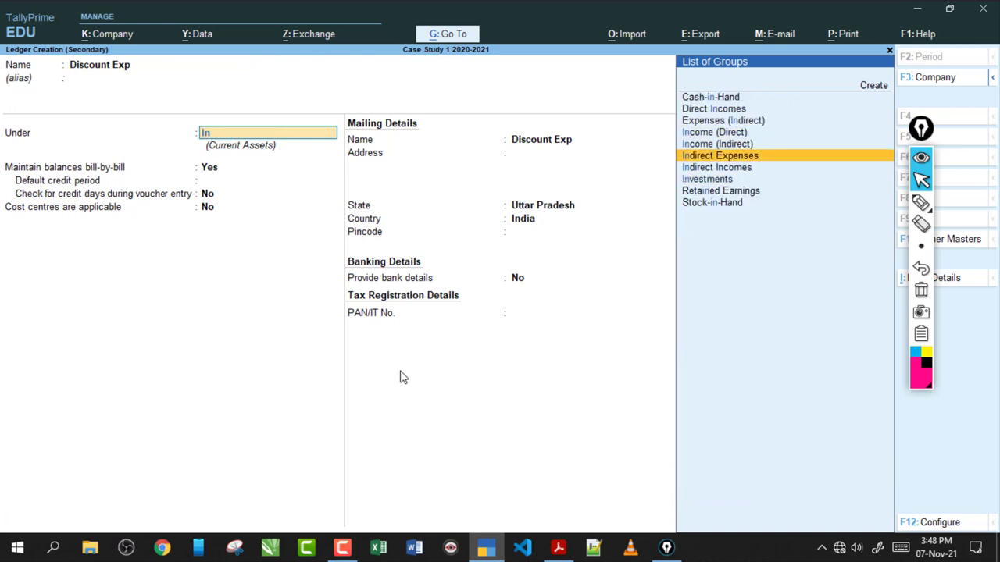
key("Return")
key("Return")
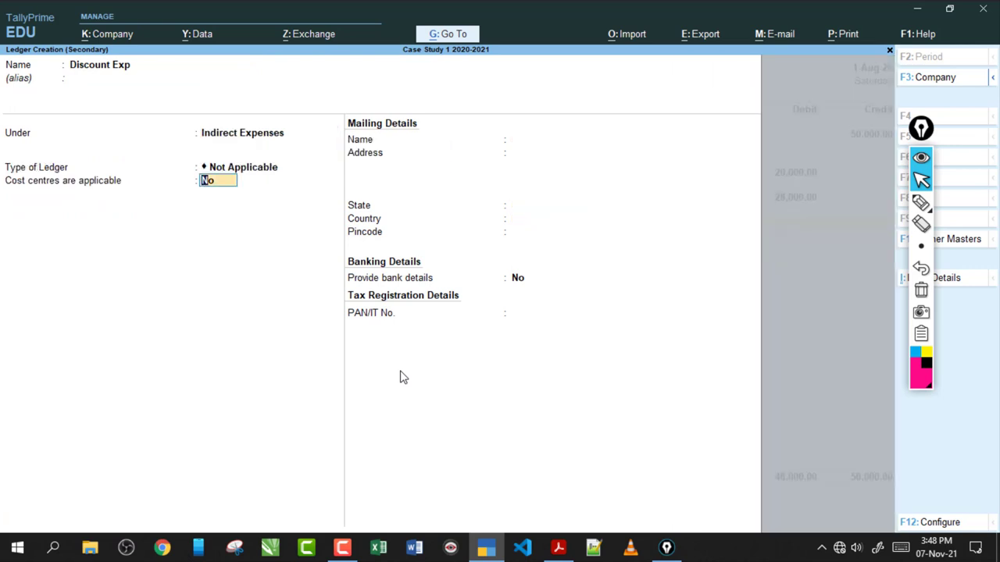
key("Return")
key("ctrl+a")
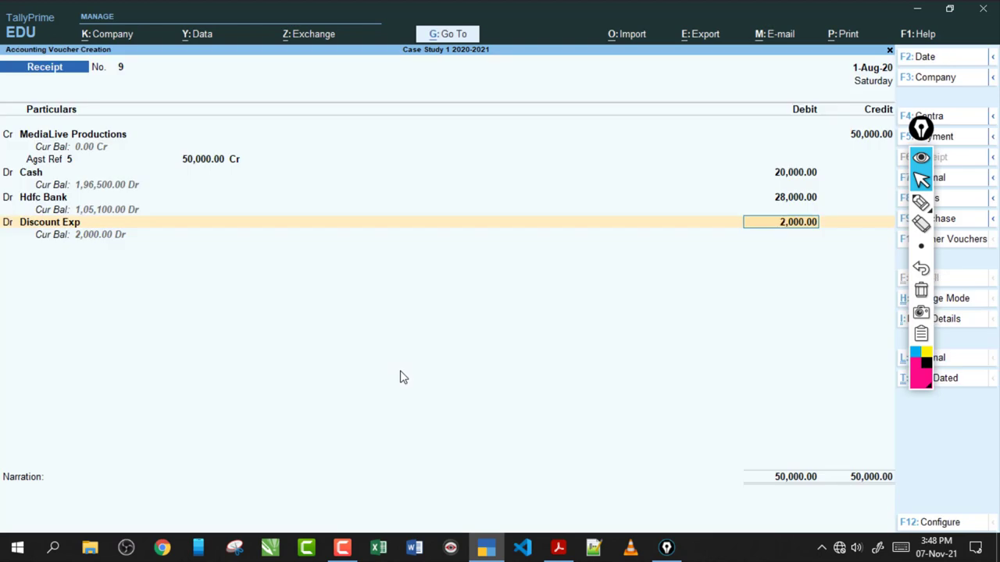
key("Return")
key("Return")
Draw pen annotations over the receipt voucher to explain the Discount Exp line, and clear them.
key("ctrl+shift+h")
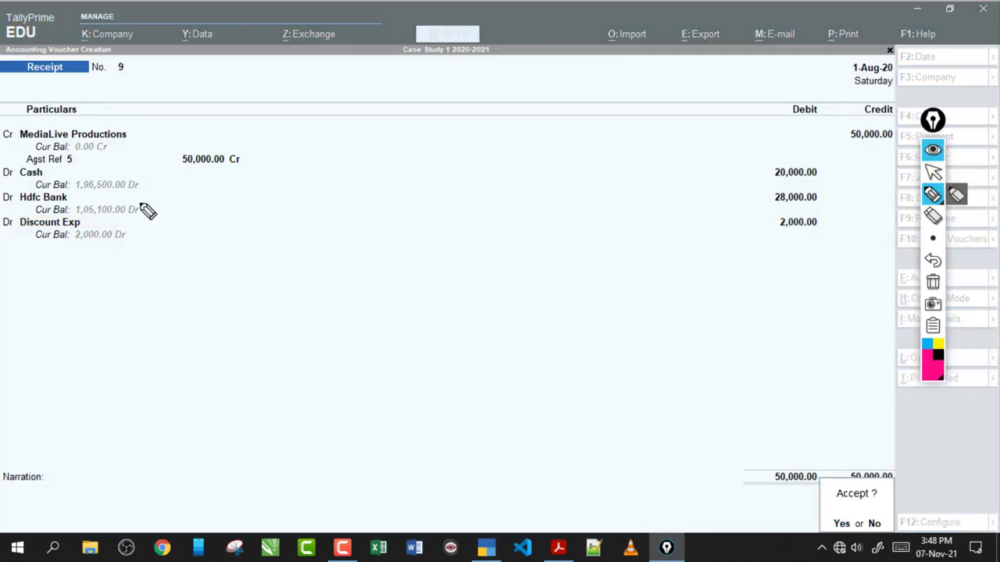
mouse_move(19, 234)
left_mouse_down()
mouse_move(156, 229)
mouse_move(138, 213)
left_mouse_up()
mouse_move(186, 218)
left_mouse_down()
mouse_move(173, 234)
mouse_move(239, 252)
left_mouse_up()
mouse_move(270, 233)
left_mouse_down()
mouse_move(251, 275)
mouse_move(200, 297)
left_mouse_up()
left_click_drag(436, 231, 491, 184)
left_click_drag(533, 154, 551, 168)
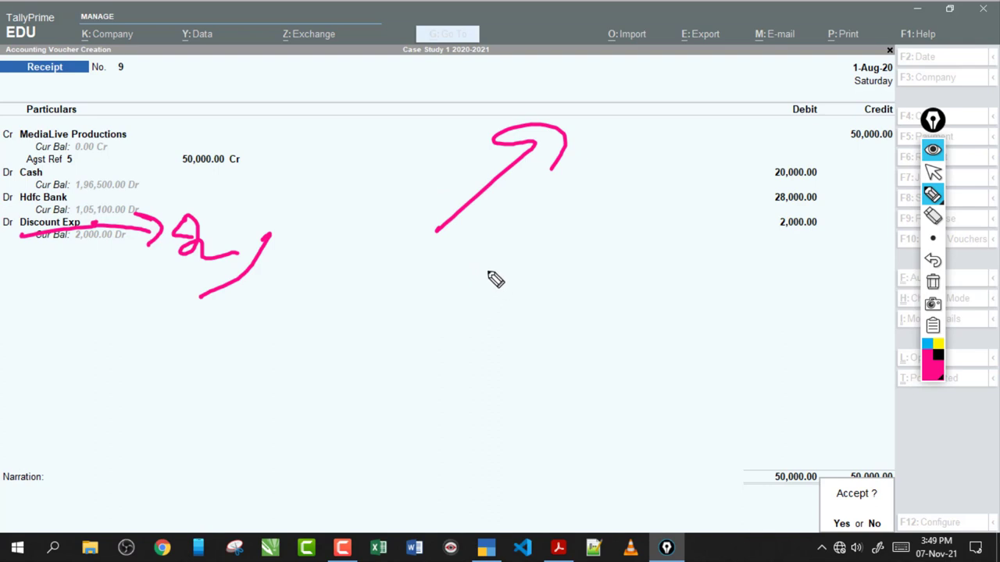
mouse_move(478, 271)
left_mouse_down()
mouse_move(485, 281)
mouse_move(575, 294)
left_mouse_up()
left_click_drag(595, 275, 631, 274)
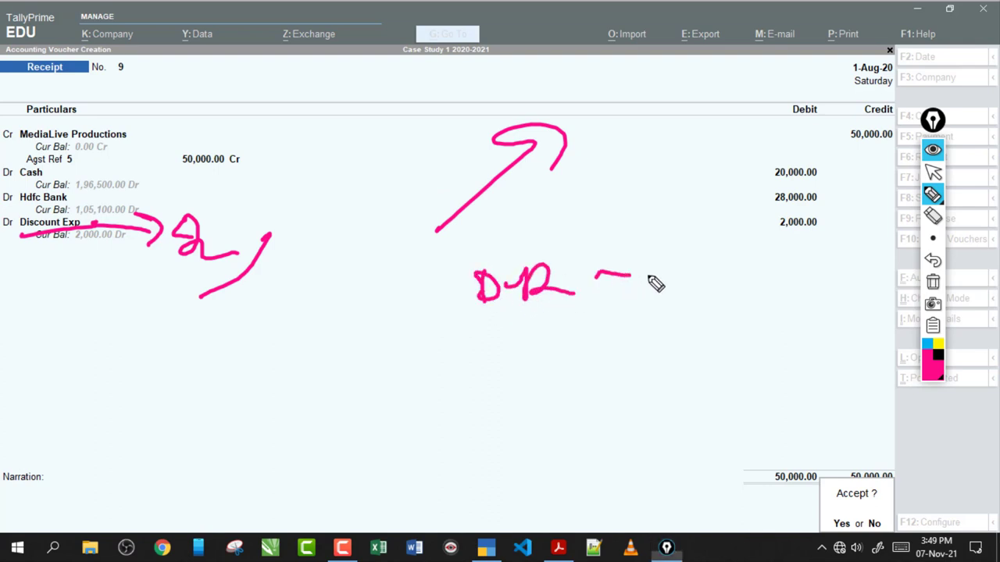
left_click_drag(533, 332, 512, 387)
left_click(557, 362)
mouse_move(577, 335)
left_mouse_down()
mouse_move(586, 356)
mouse_move(562, 385)
left_mouse_up()
mouse_move(693, 327)
left_mouse_down()
mouse_move(415, 382)
mouse_move(731, 242)
left_mouse_up()
left_click(933, 281)
left_click(933, 173)
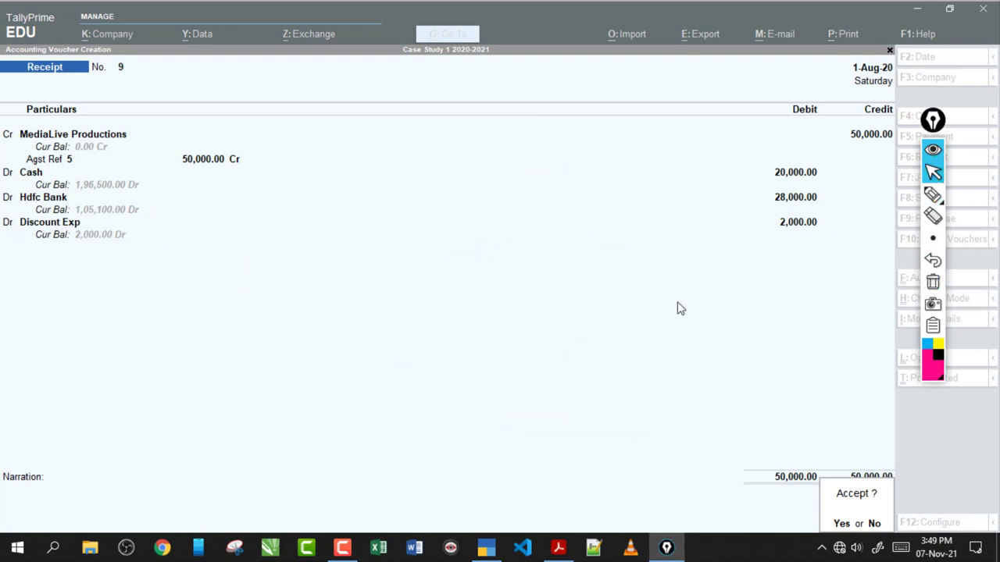
Save the MediaLive Productions receipt voucher and read transaction 58 in the exercise PDF in Adobe Acrobat.
key("Return")
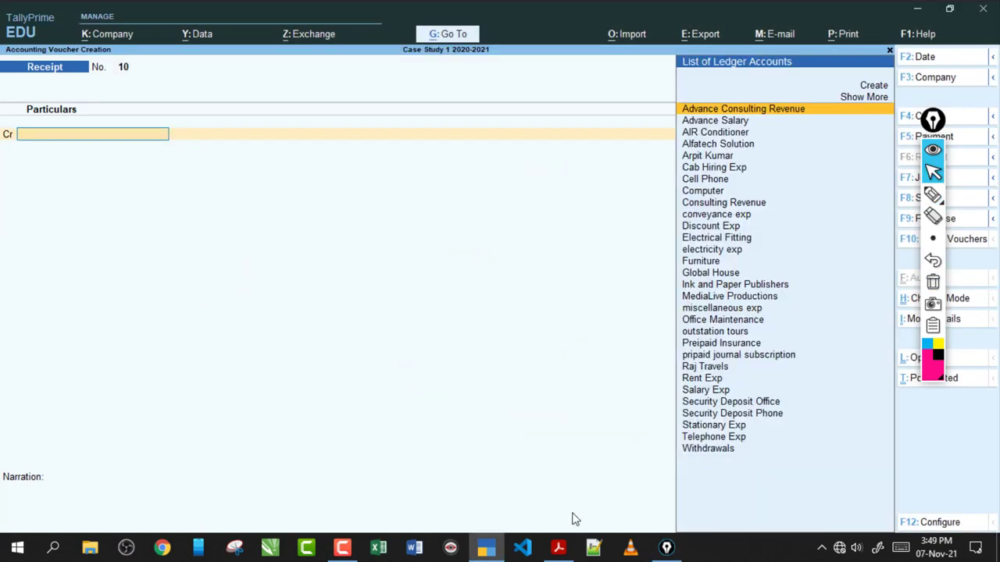
left_click(558, 547)
left_click_drag(323, 362, 629, 363)
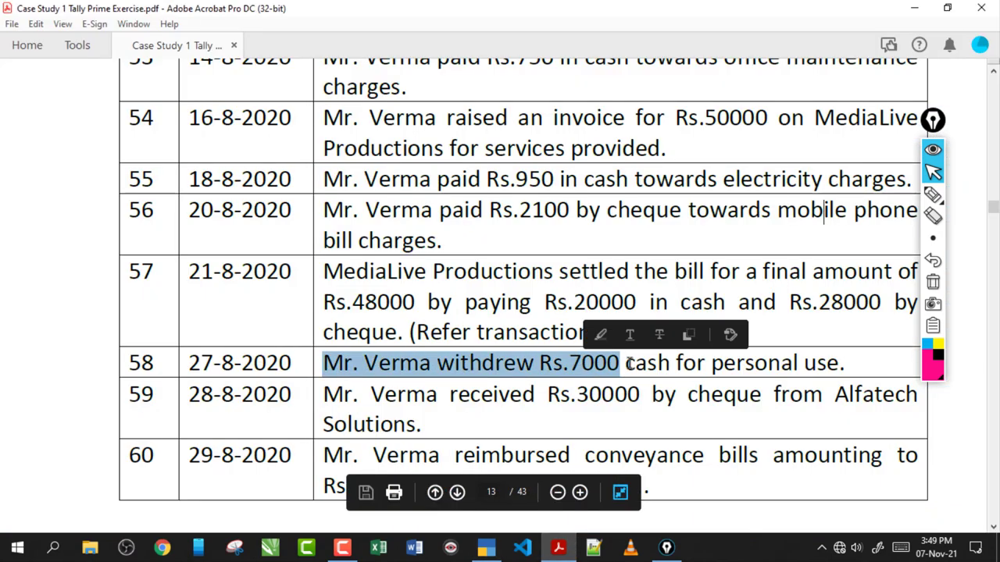
left_click(658, 355)
left_click(933, 194)
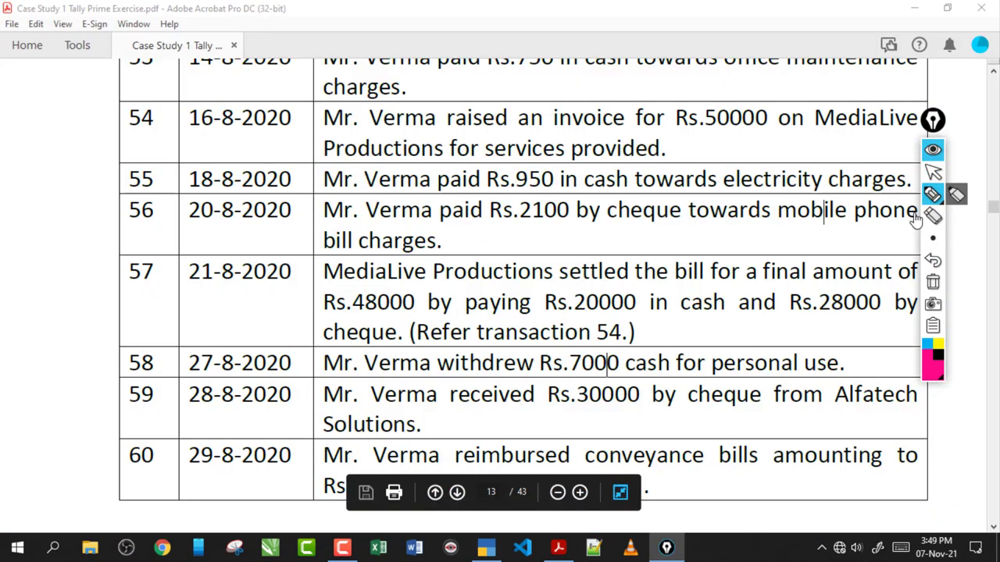
left_click_drag(840, 365, 679, 384)
left_click_drag(465, 374, 655, 380)
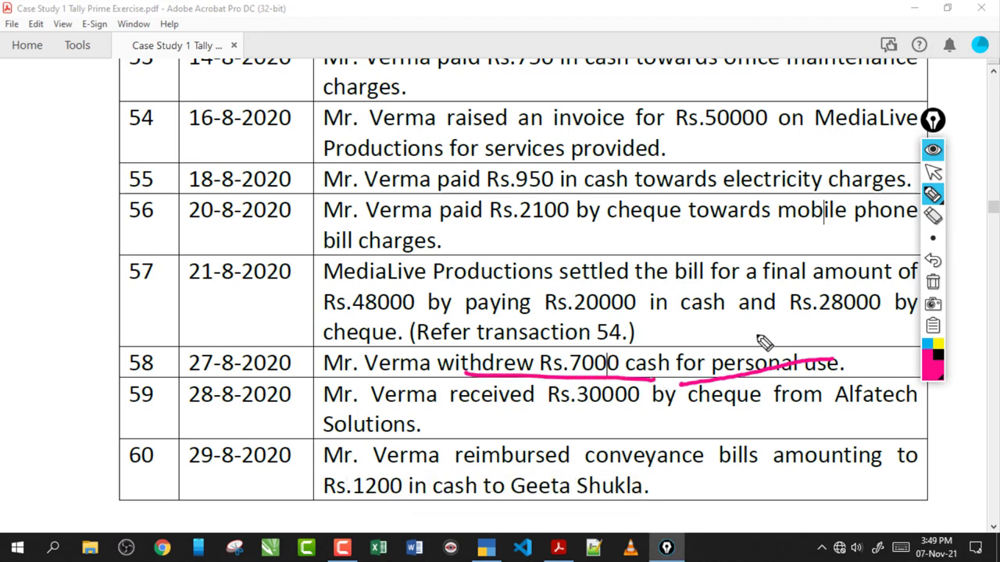
left_click(932, 279)
left_click(933, 172)
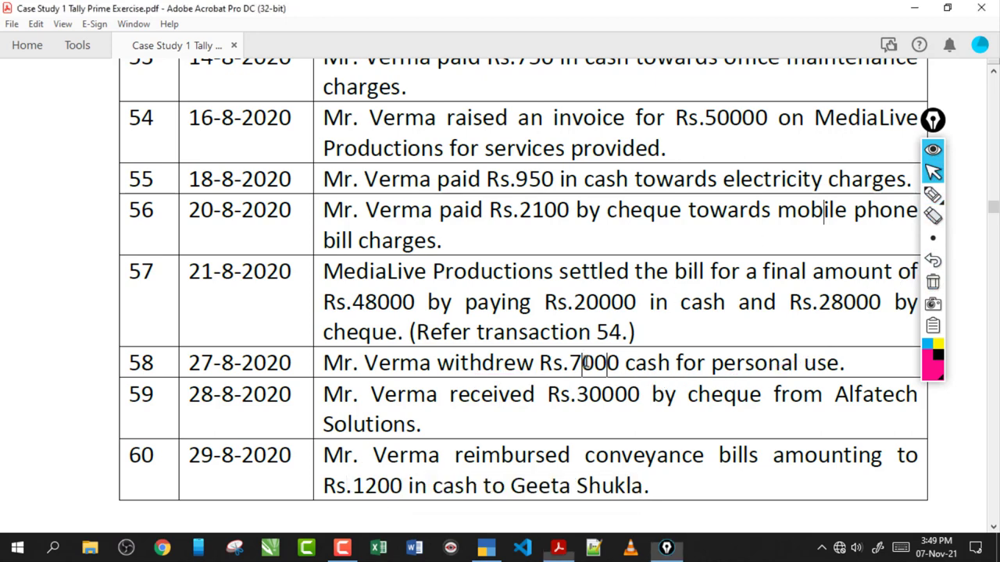
Switch to TallyPrime and record a Payment voucher debiting Withdrawals with 7,000 and crediting Cash.
left_click(486, 547)
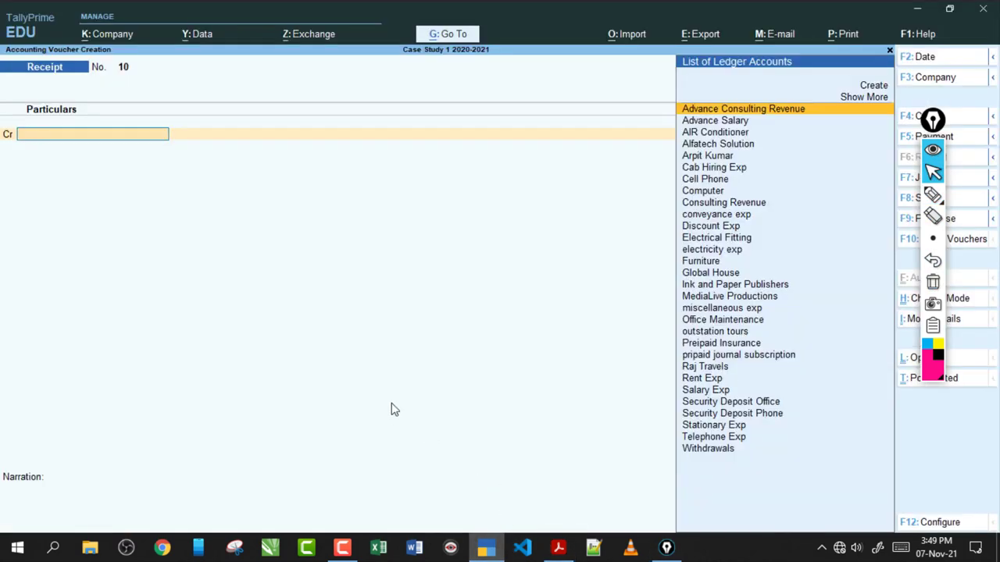
key("F5")
type("wi")
key("Return")
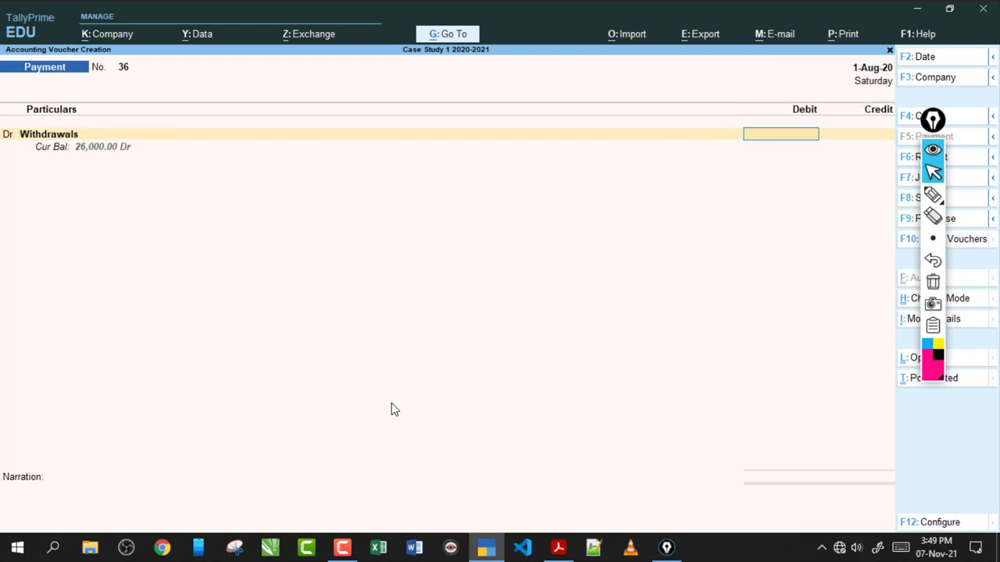
key("Return")
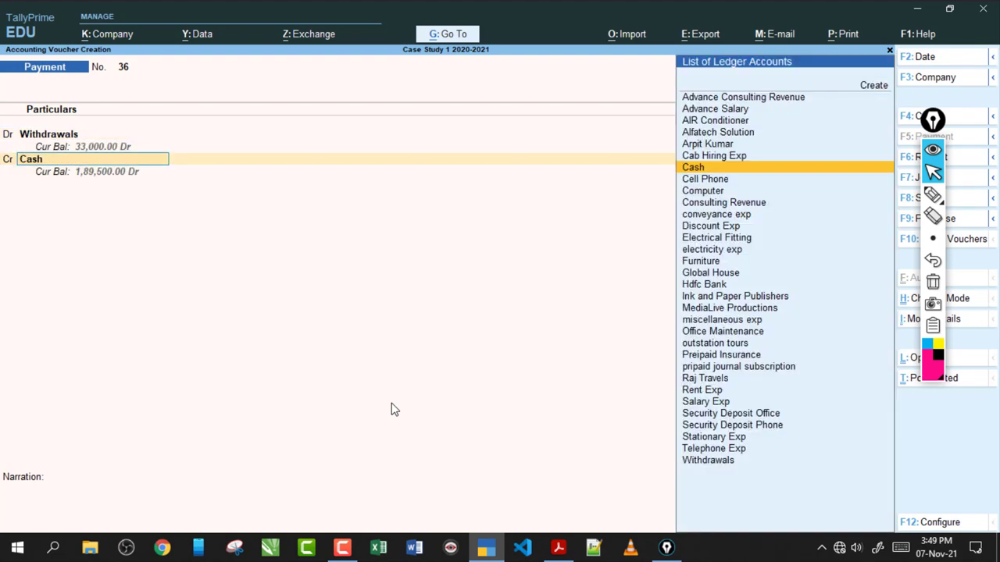
key("ctrl+a")
Switch to the exercise PDF in Adobe Acrobat and read transaction 59 about the Alfatech Solutions cheque.
left_click(557, 547)
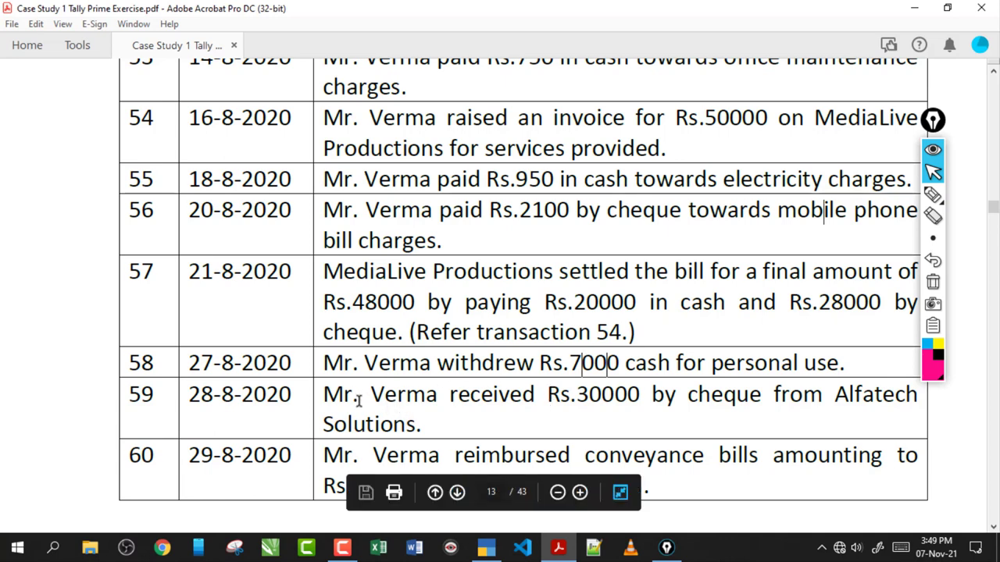
left_click_drag(338, 396, 536, 396)
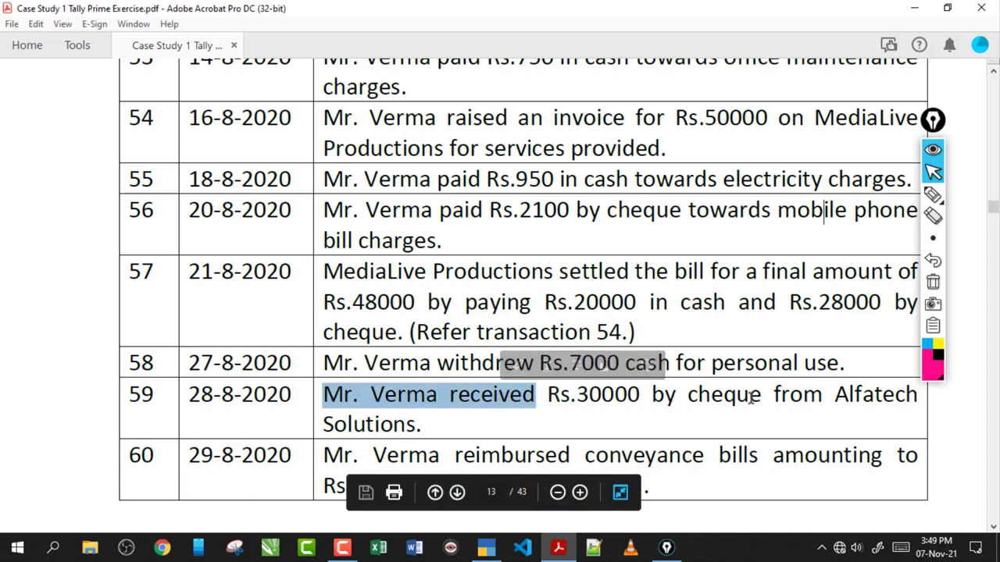
left_click(428, 431, "shift")
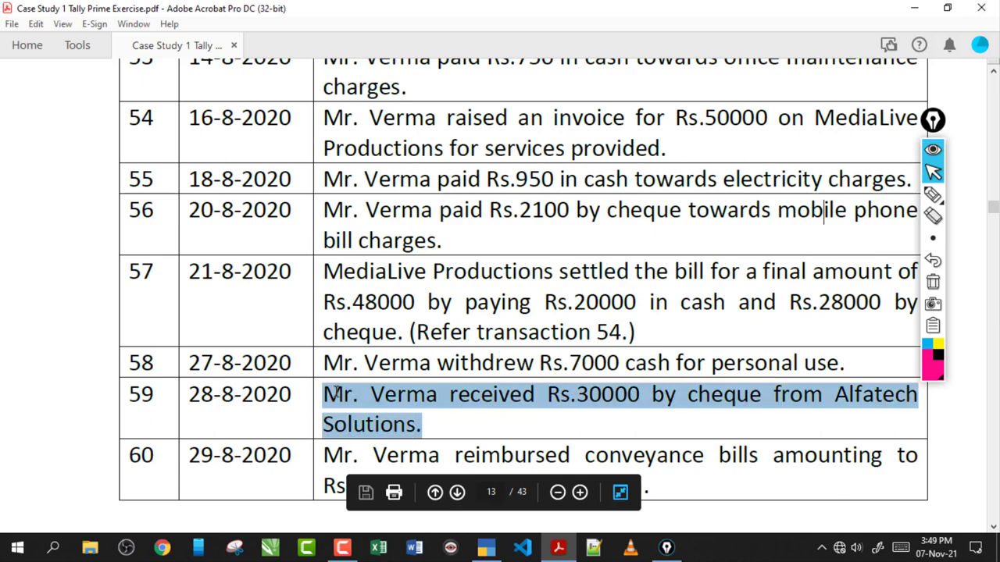
left_click(611, 392)
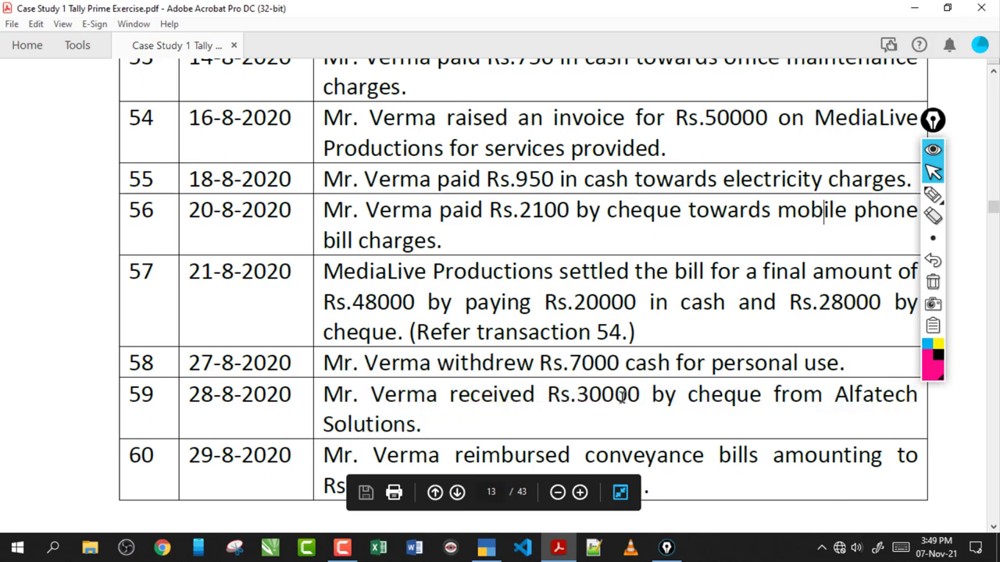
double_click(859, 395)
left_click(419, 412)
Switch to TallyPrime, start a Receipt voucher, and choose Alfatech Solution as the credit ledger.
left_click(486, 547)
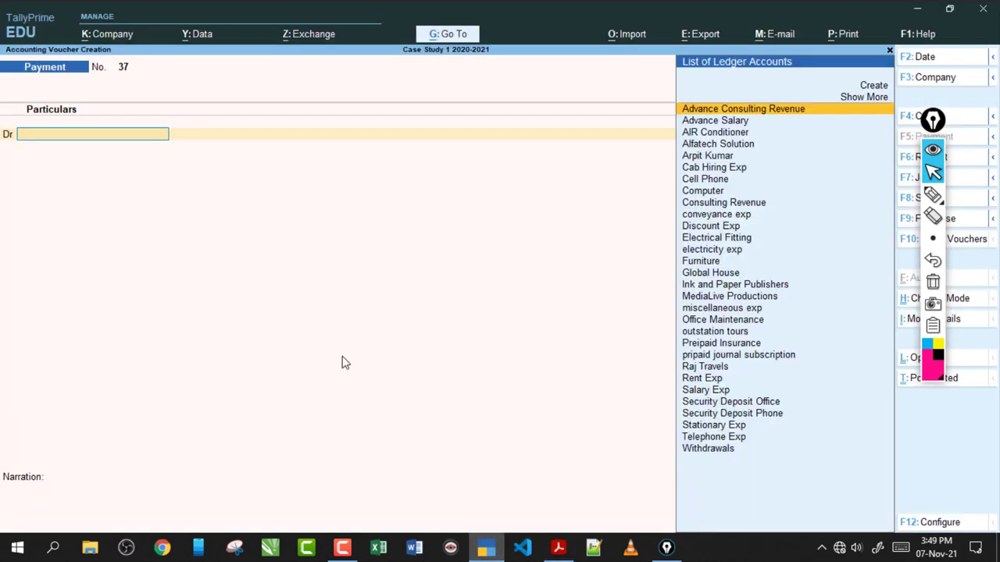
key("F6")
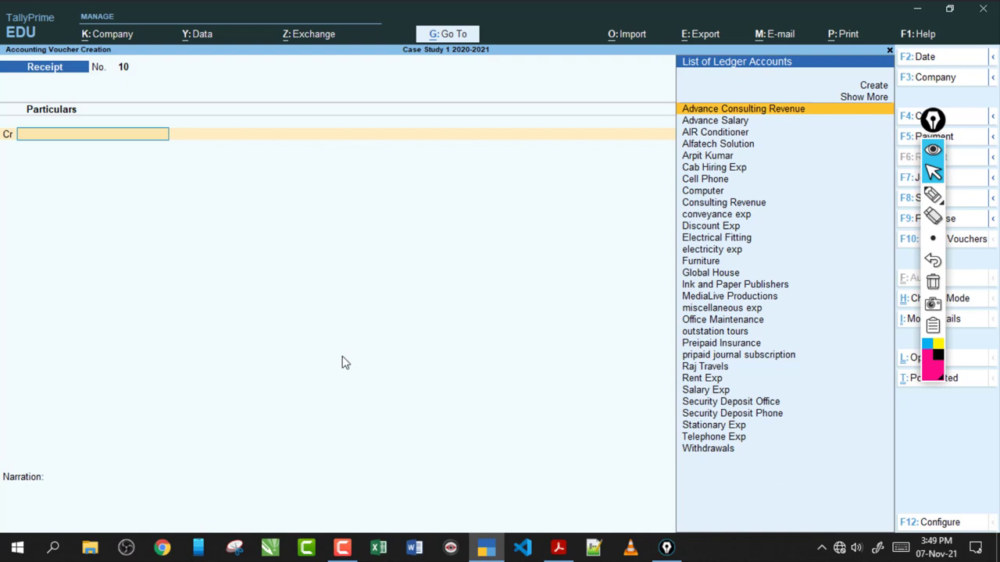
type("A")
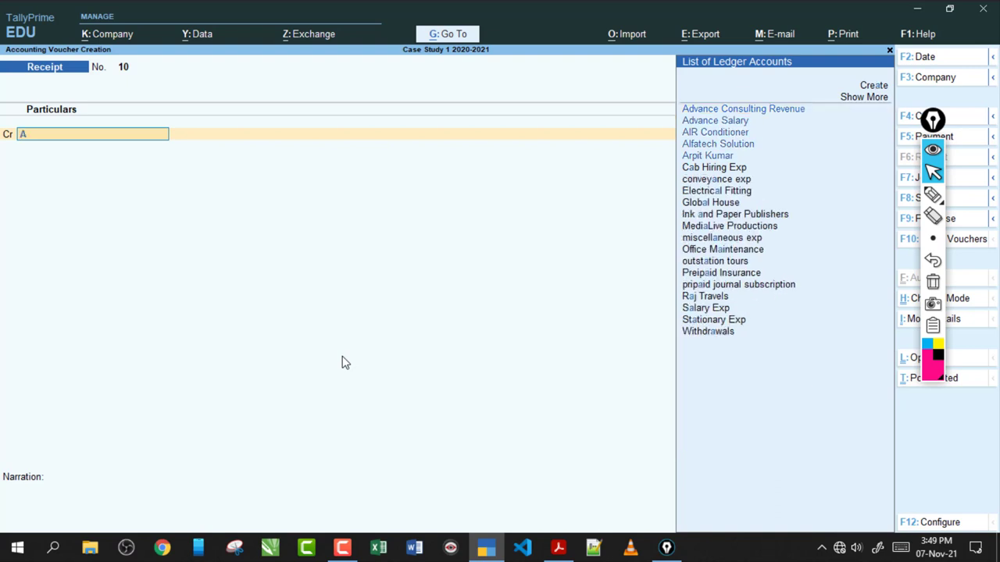
key("Down")
key("Down")
key("Down")
key("Return")
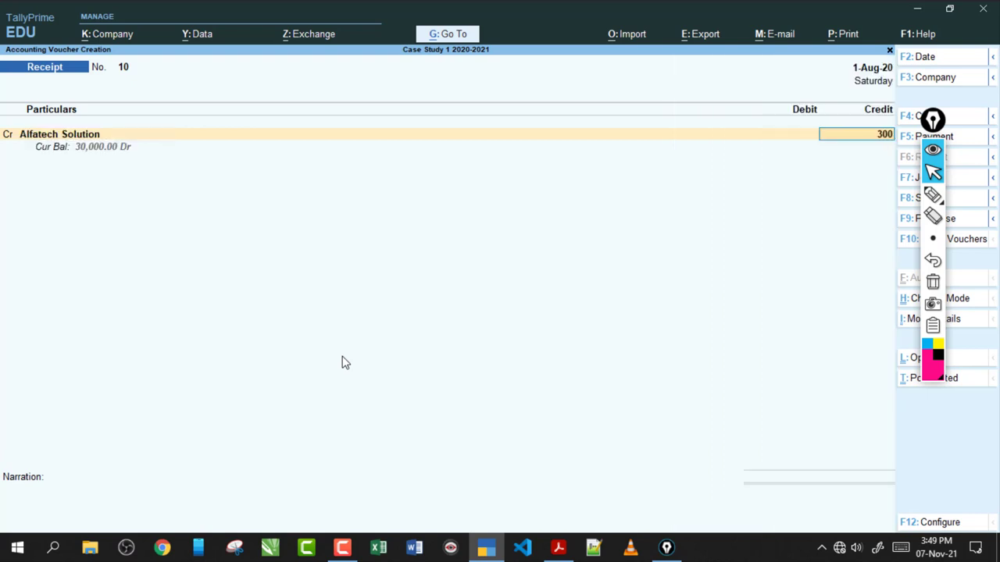
Credit Alfatech Solution with 30,000 and allocate the full amount as Agst Ref to bill 4.
key("Return")
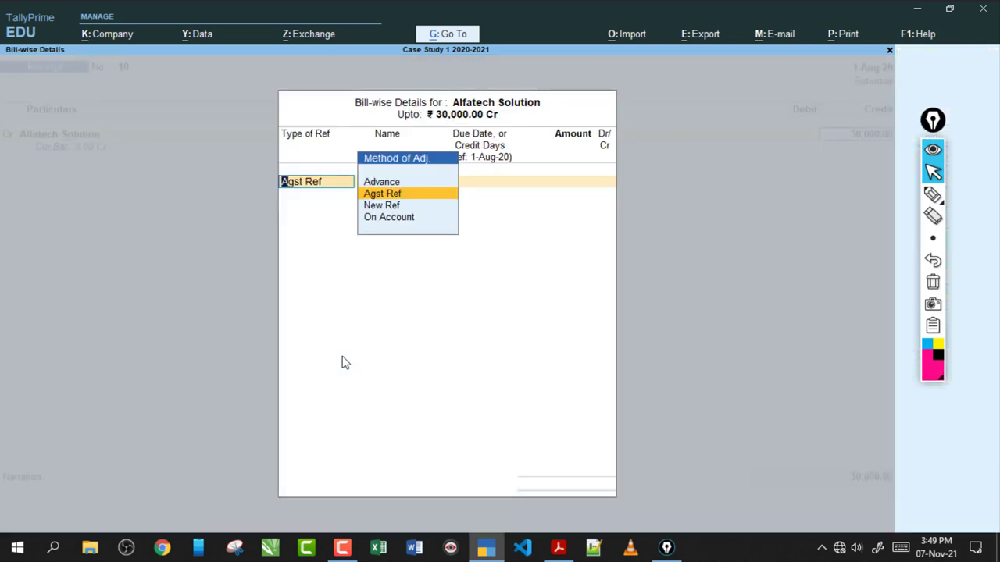
key("Return")
key("Return")
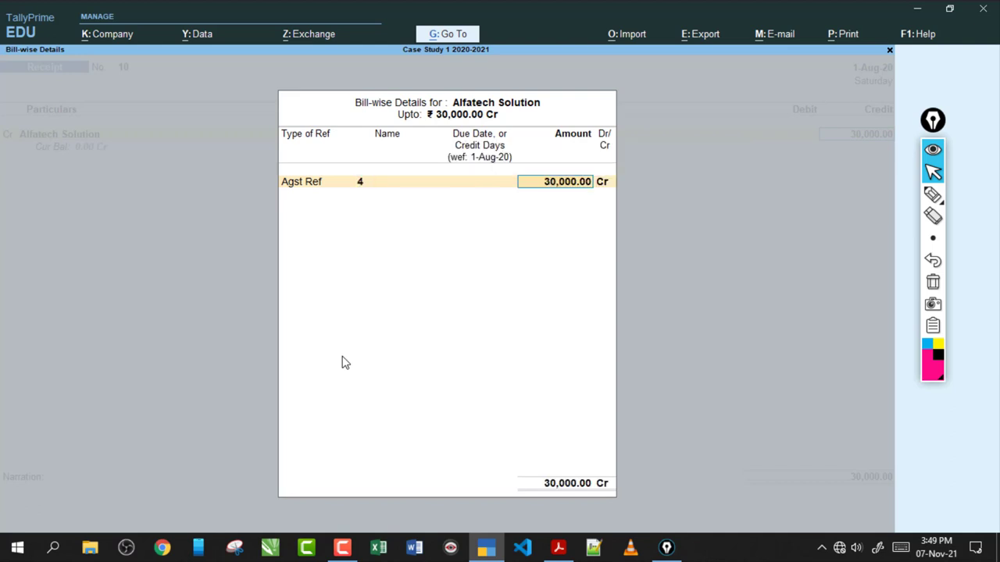
key("Return")
key("Return")
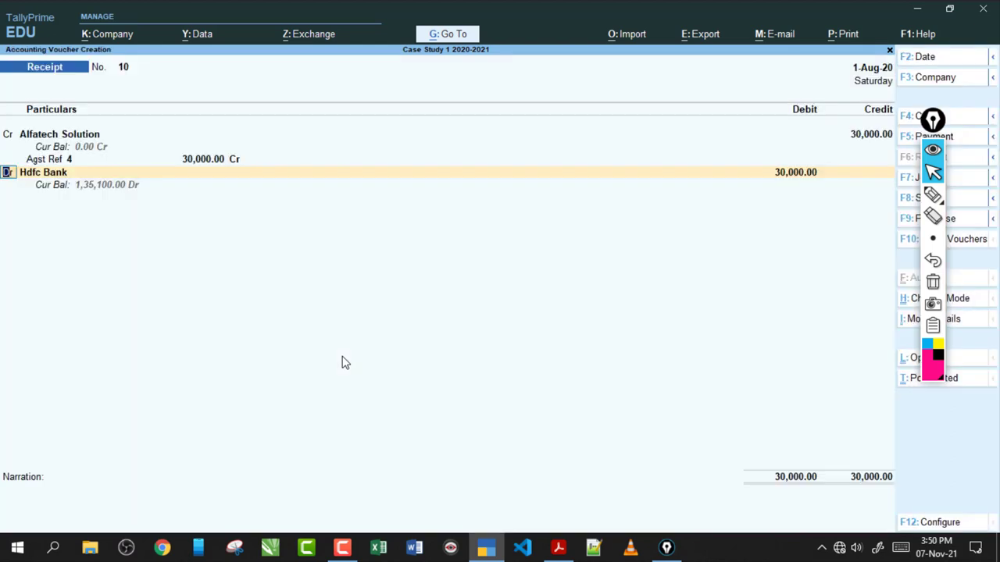
Debit Hdfc Bank with 30,000 as a Cheque/DD allocation and save the receipt voucher without a narration.
key("Return")
key("Return")
key("Return")
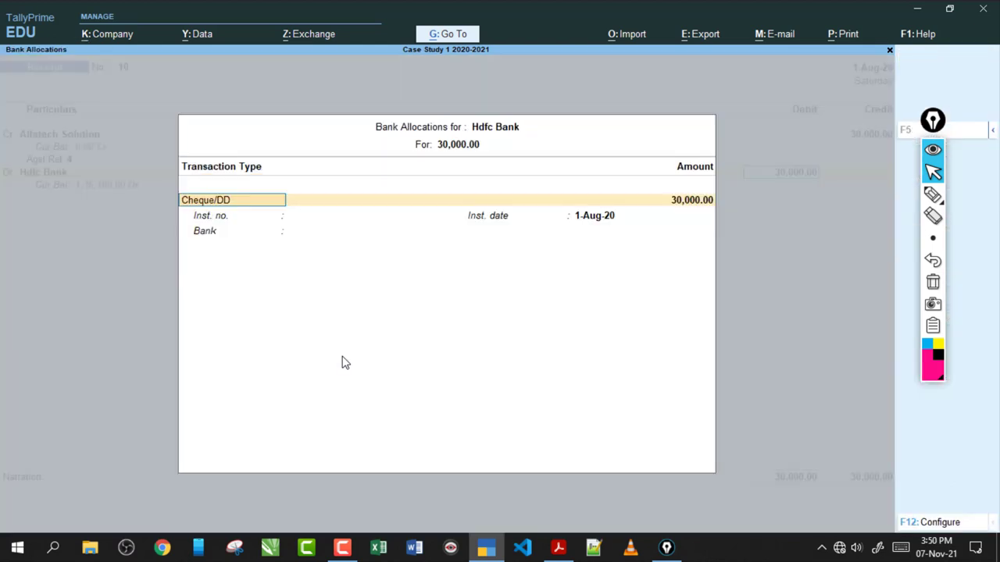
key("Return")
key("Return")
key("Return")
key("Return")
key("Return")
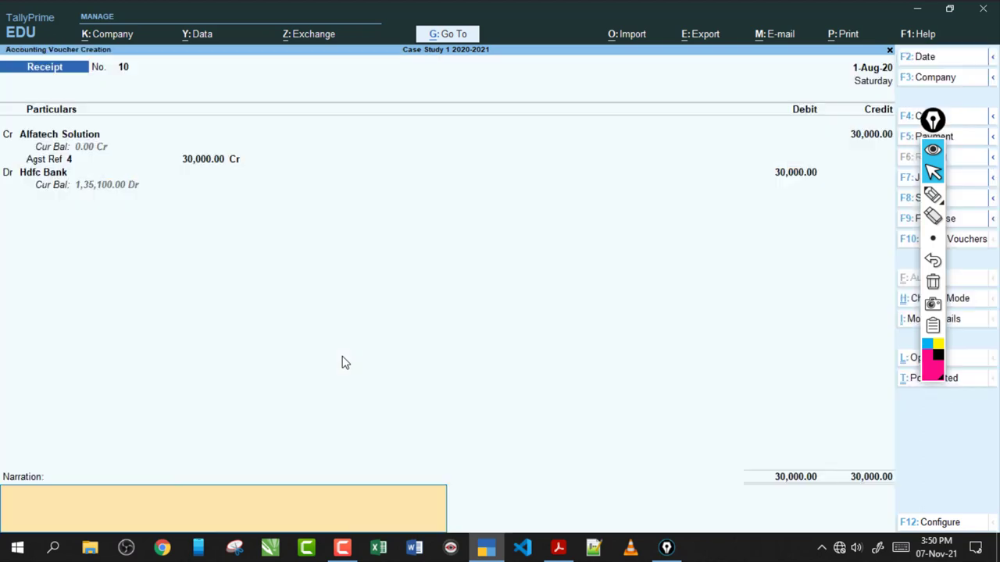
key("Return")
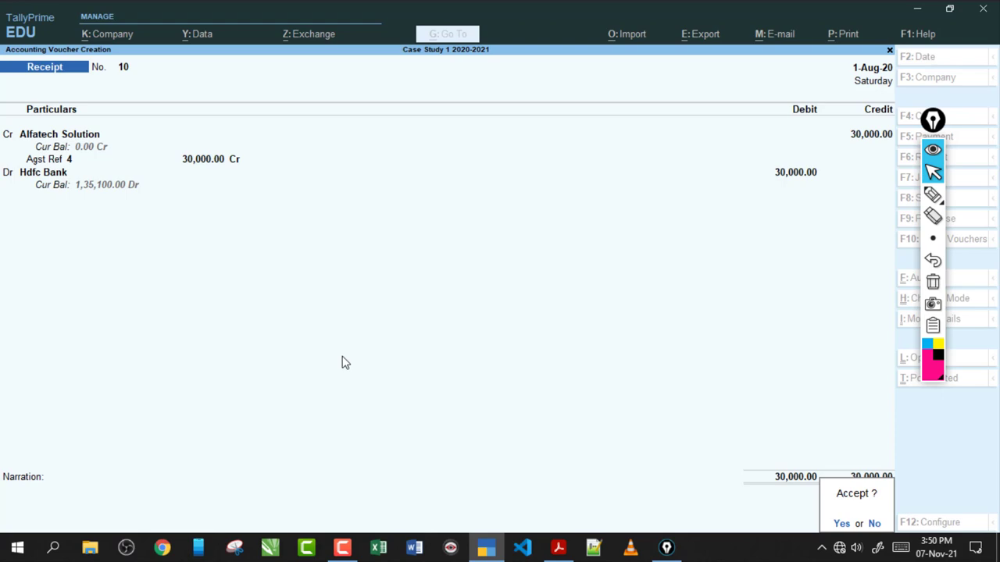
key("Return")
Switch to the exercise PDF in Adobe Acrobat and read transaction 60 about the conveyance bill reimbursement.
key("alt+Tab")
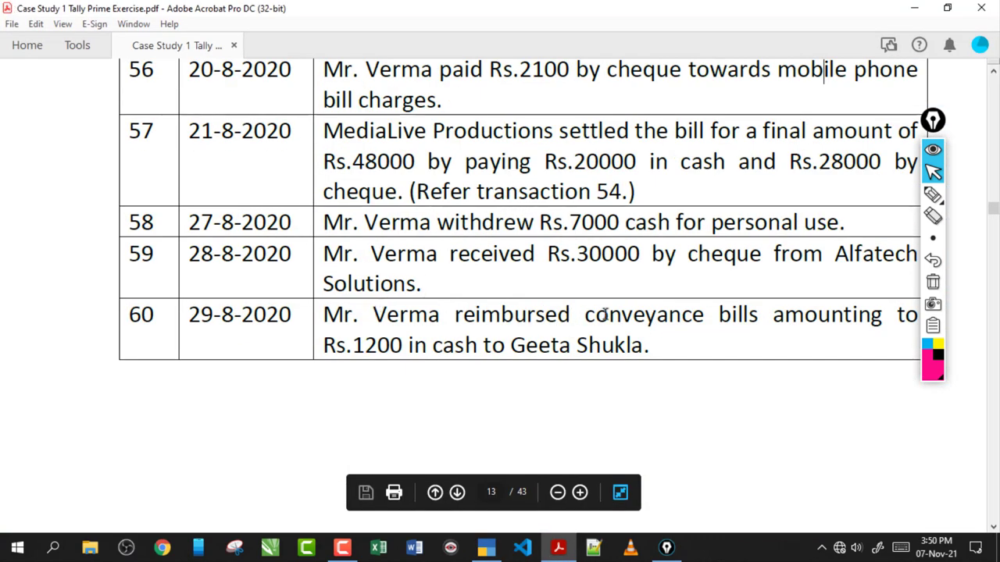
left_click_drag(933, 124, 945, 123)
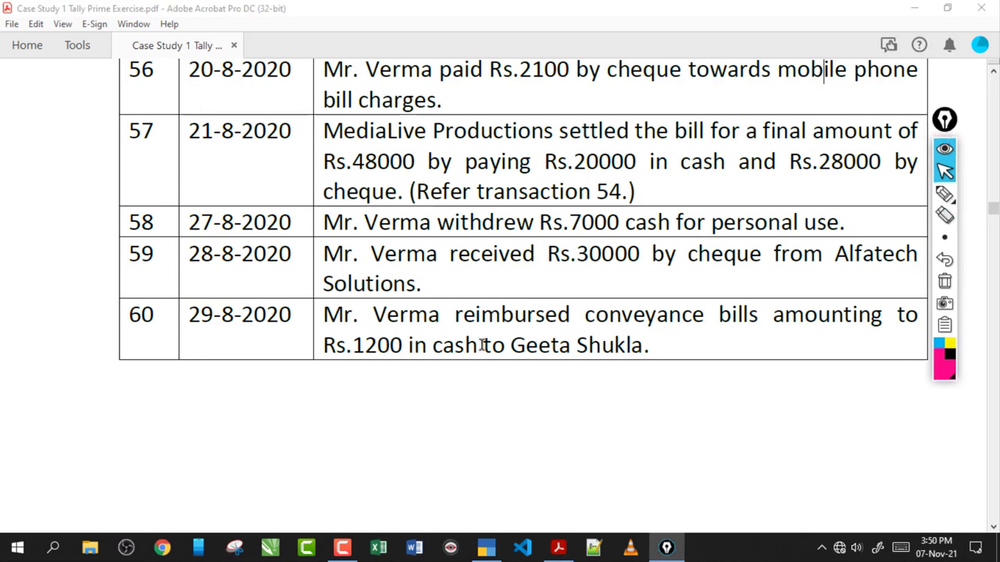
Switch to TallyPrime, start a Payment voucher, and choose conveyance exp as the debit ledger.
key("alt+Tab")
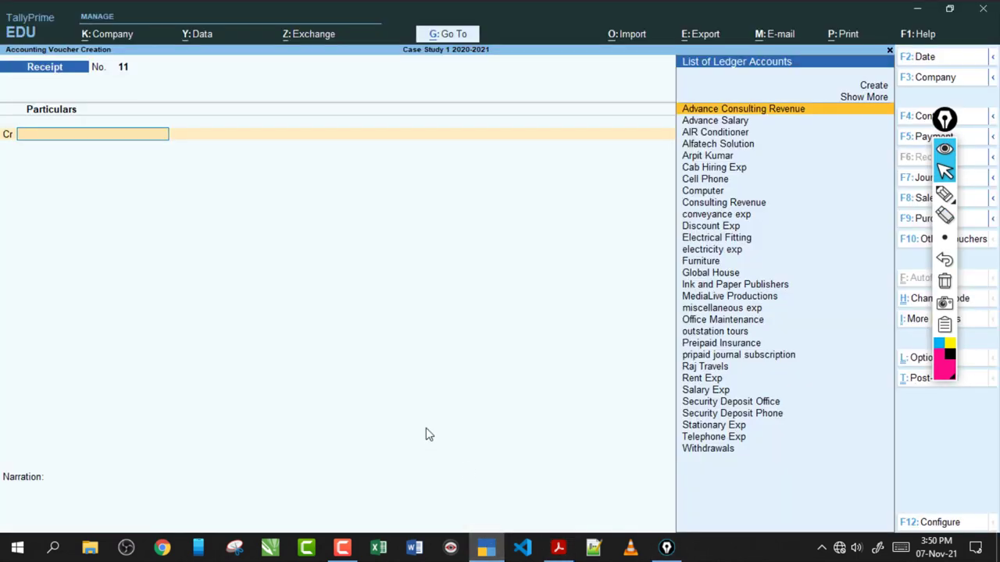
key("F5")
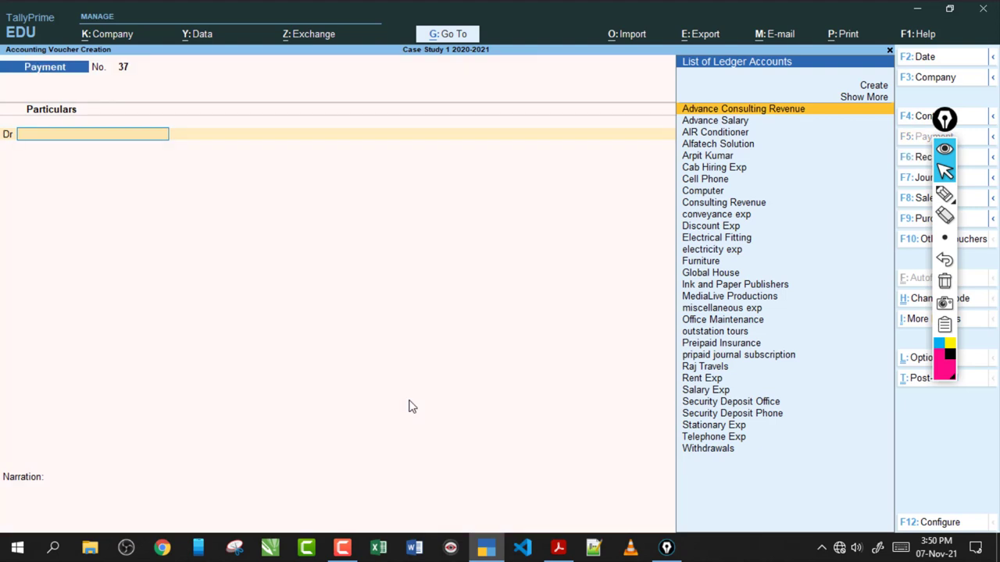
type("C")
key("Down")
key("Down")
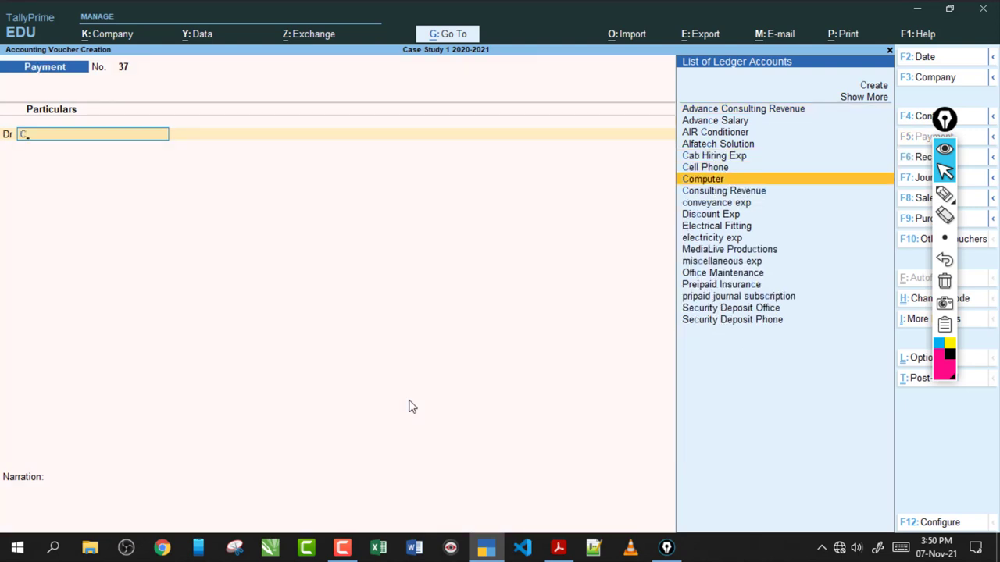
key("Down")
key("Down")
key("Return")
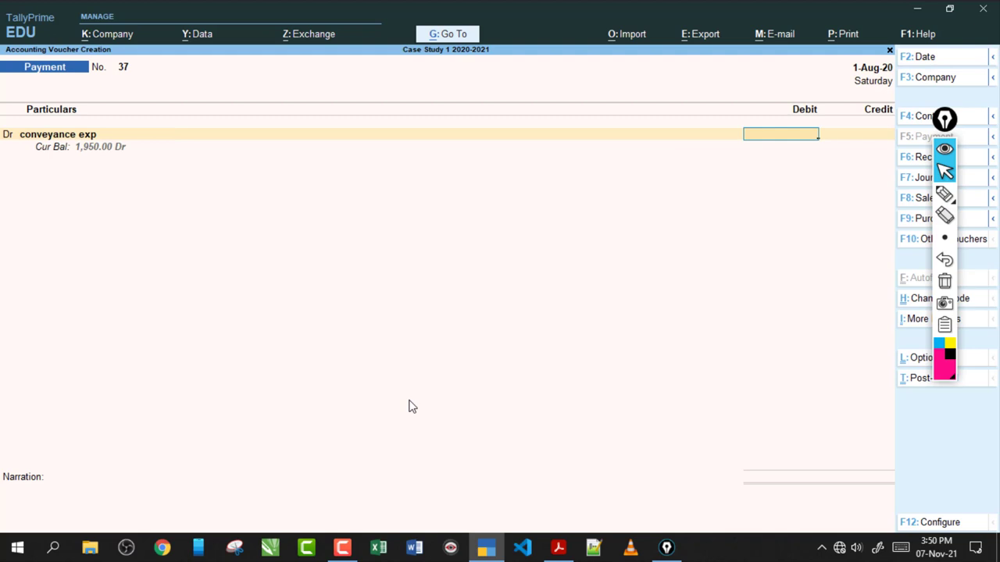
Debit conveyance exp with 1,200, credit Cash with the same amount, and save the payment voucher without a narration.
key("Return")
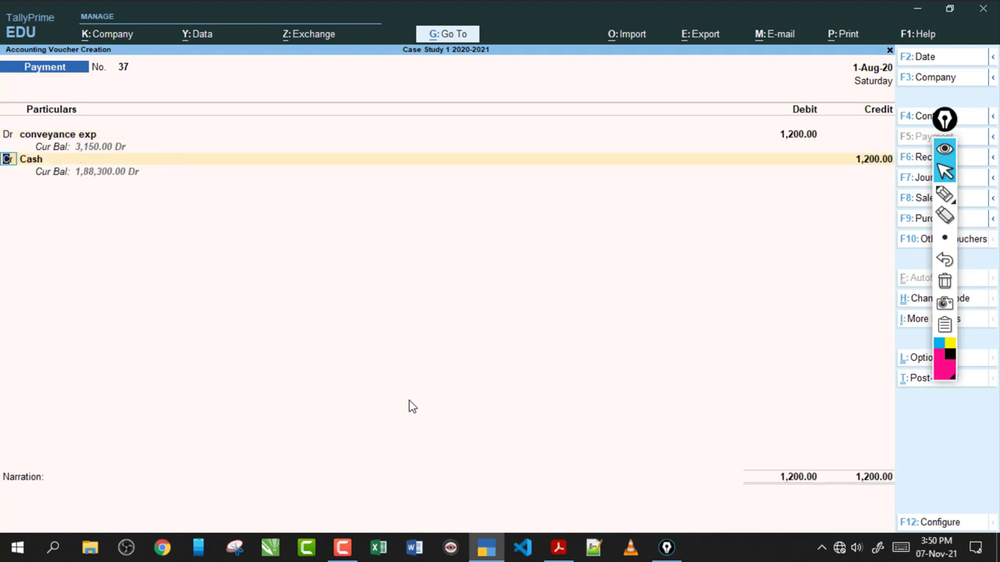
key("Return")
key("Return")
key("Return")
key("ctrl")
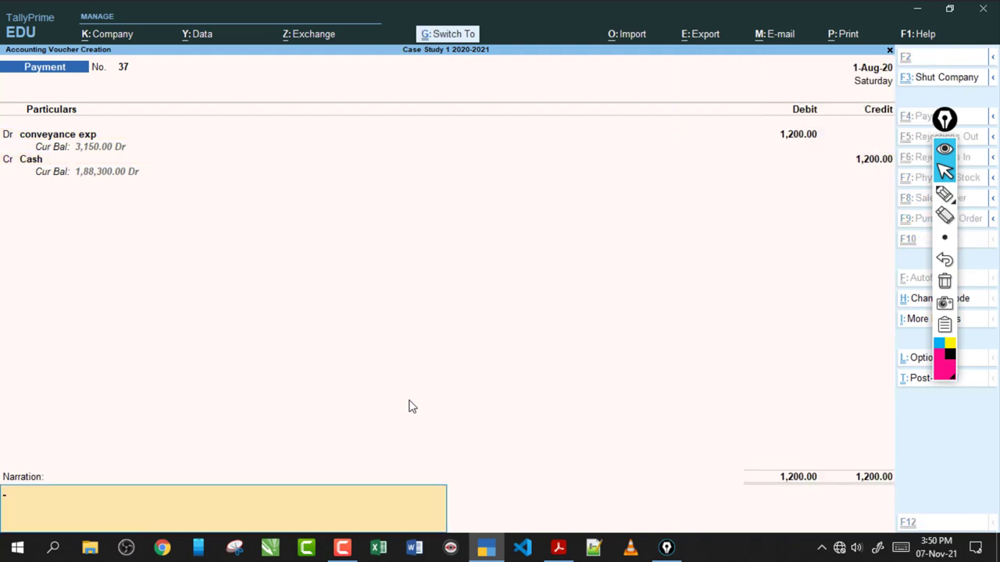
key("ctrl+a")
Switch to the exercise PDF in Adobe Acrobat and examine the August voucher list and Trial Balance after transaction 60.
key("alt+Tab")
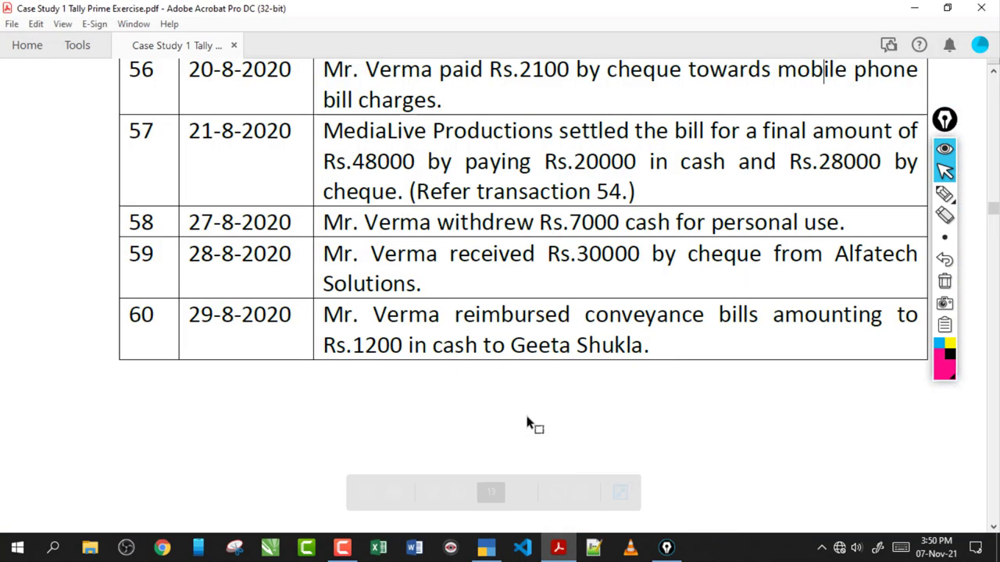
left_click_drag(351, 345, 467, 349)
left_click(465, 345)
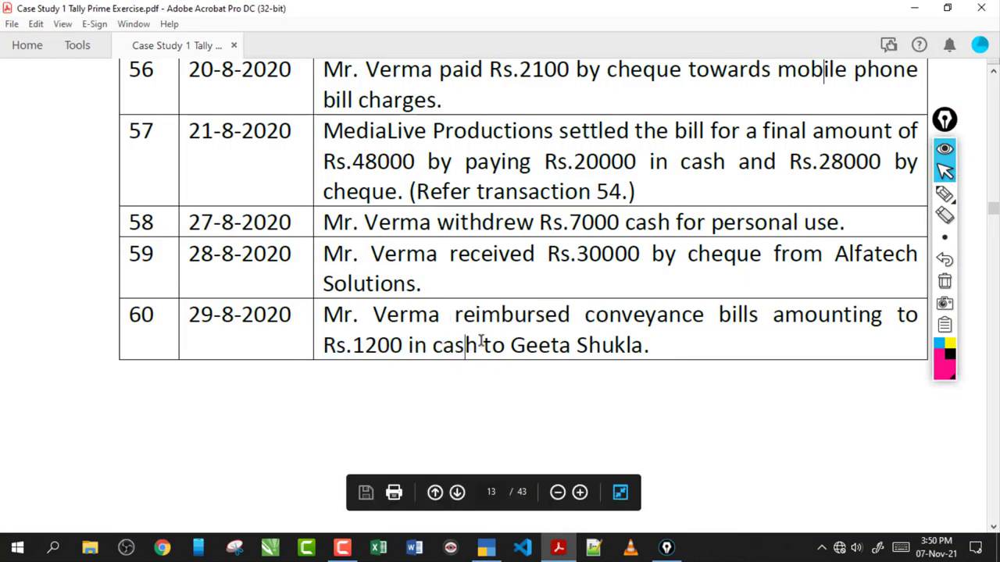
scroll(480, 345, "down", 20)
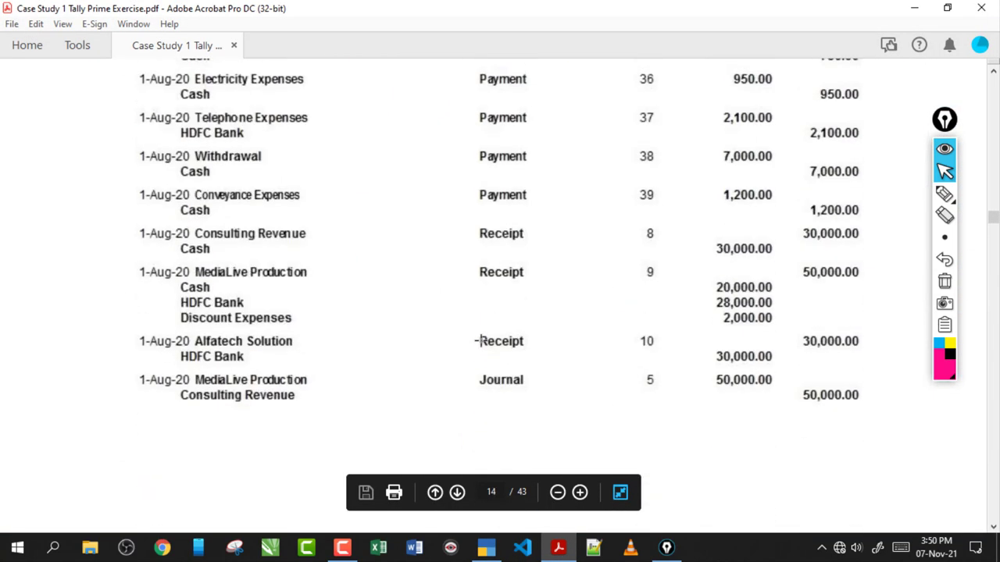
scroll(480, 341, "down", 15)
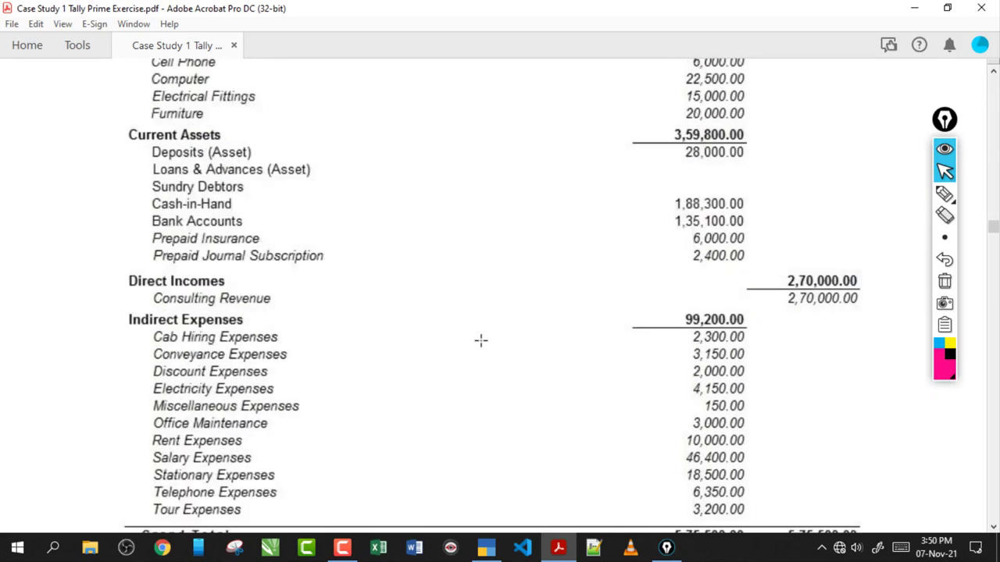
scroll(480, 341, "down", 6)
scroll(480, 340, "up", 14)
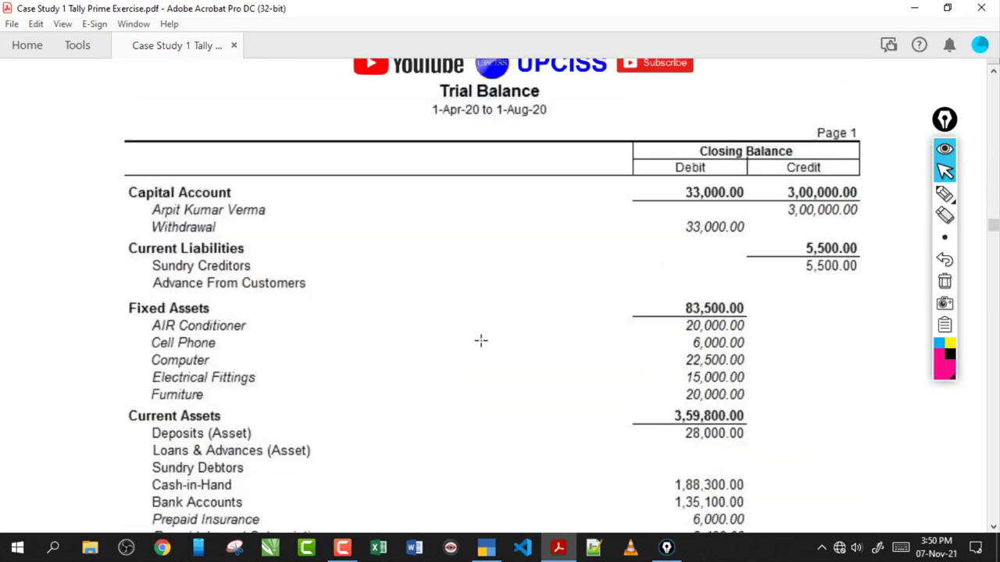
scroll(480, 340, "down", 12)
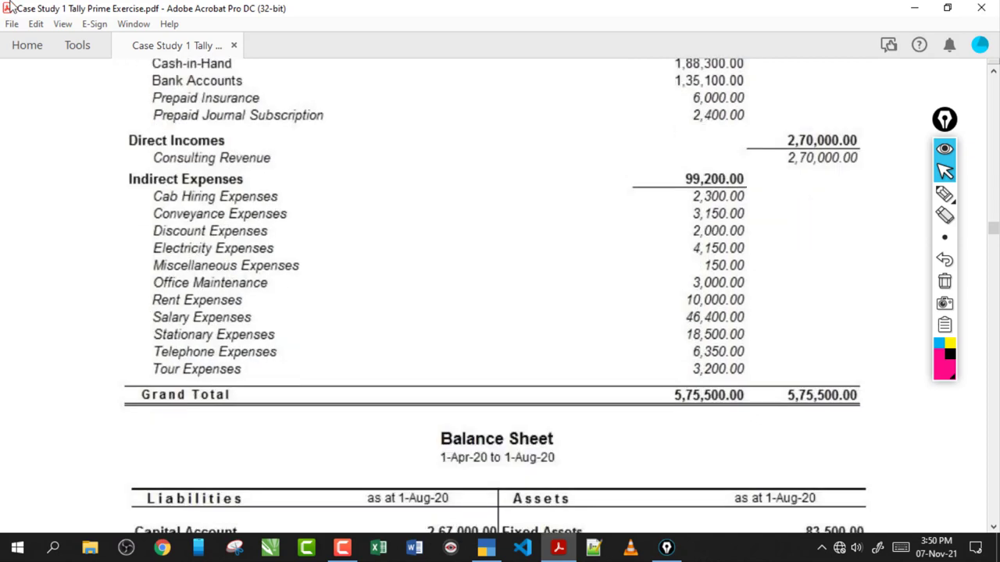
Switch to TallyPrime and leave the empty Payment voucher to return to the Gateway of Tally.
left_click(486, 548)
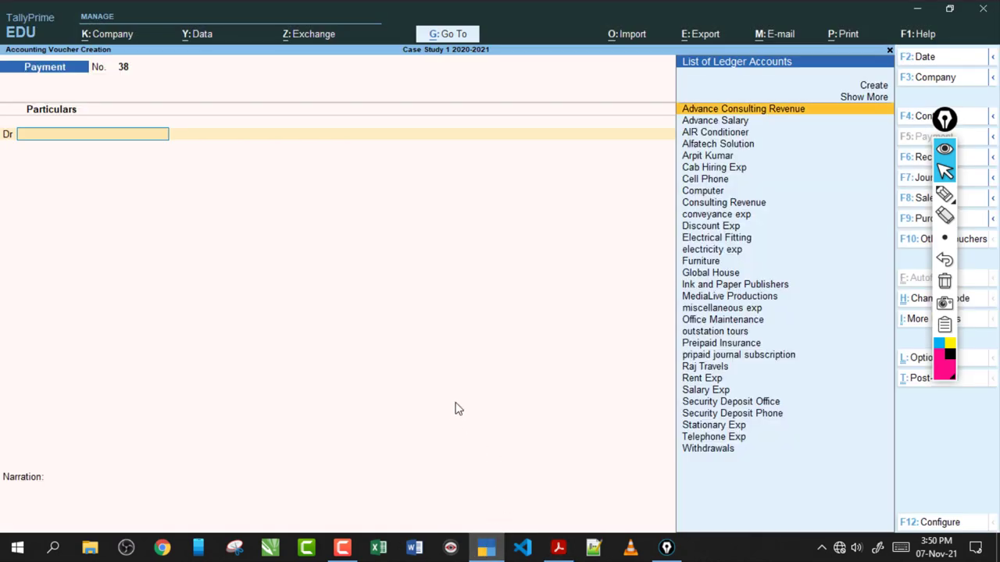
key("Escape")
key("y")
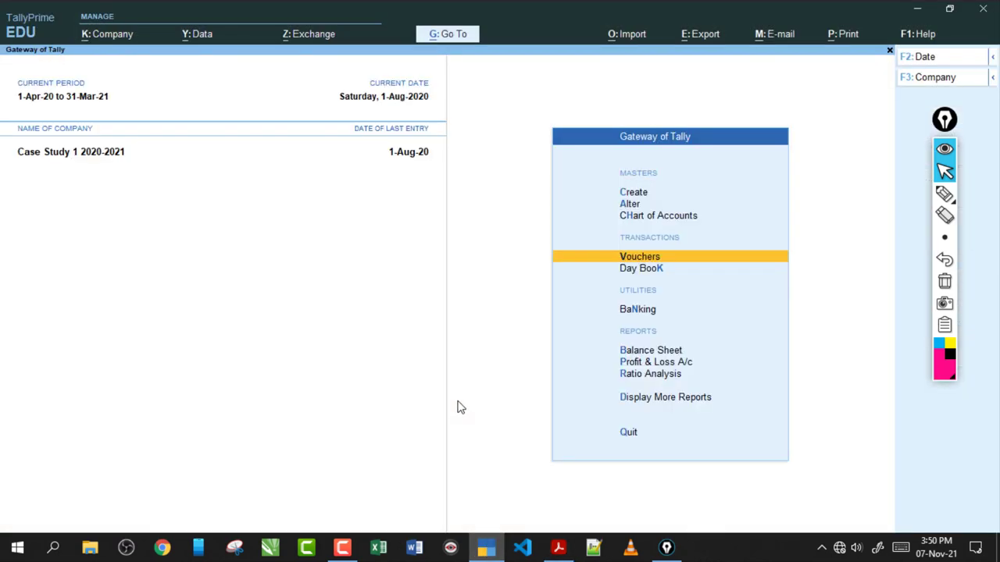
View the Trial Balance briefly and return to the report entries in the Gateway of Tally.
key("d")
key("t")
key("Escape")
key("Escape")
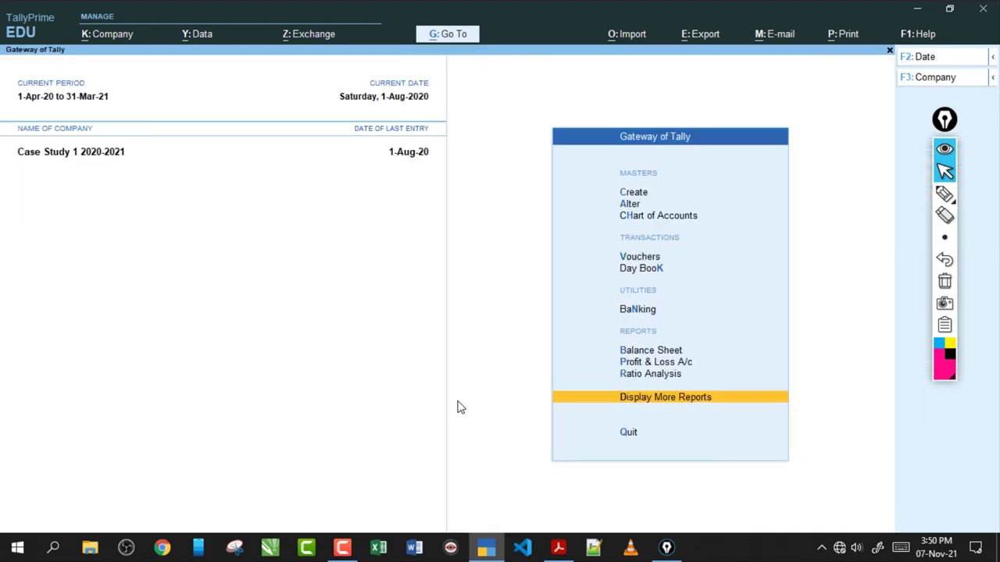
key("Up")
key("Up")
key("Up")
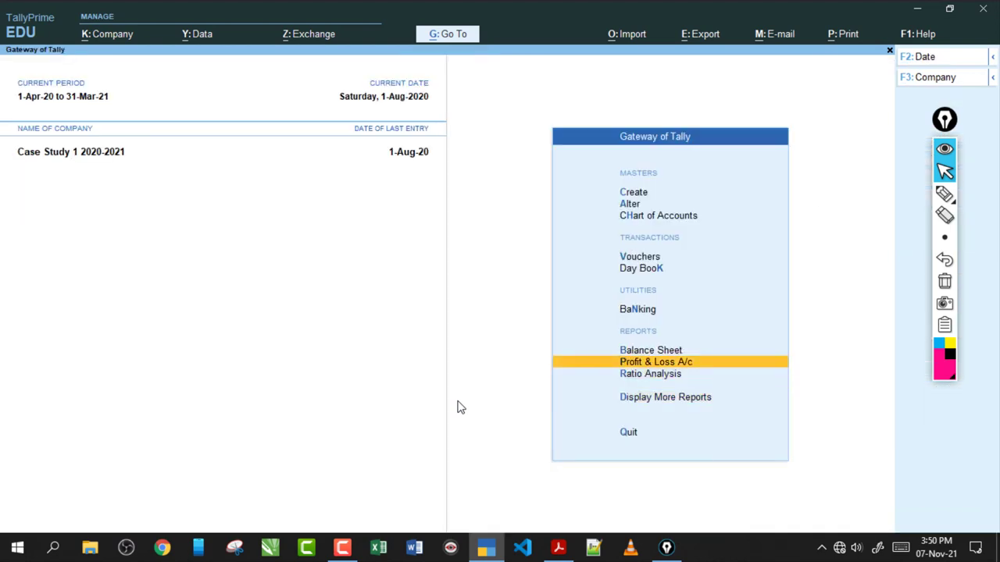
Mark the masters, transactions and Display More Reports entries of the Gateway with pen strokes, and clear the marks.
left_click(945, 193)
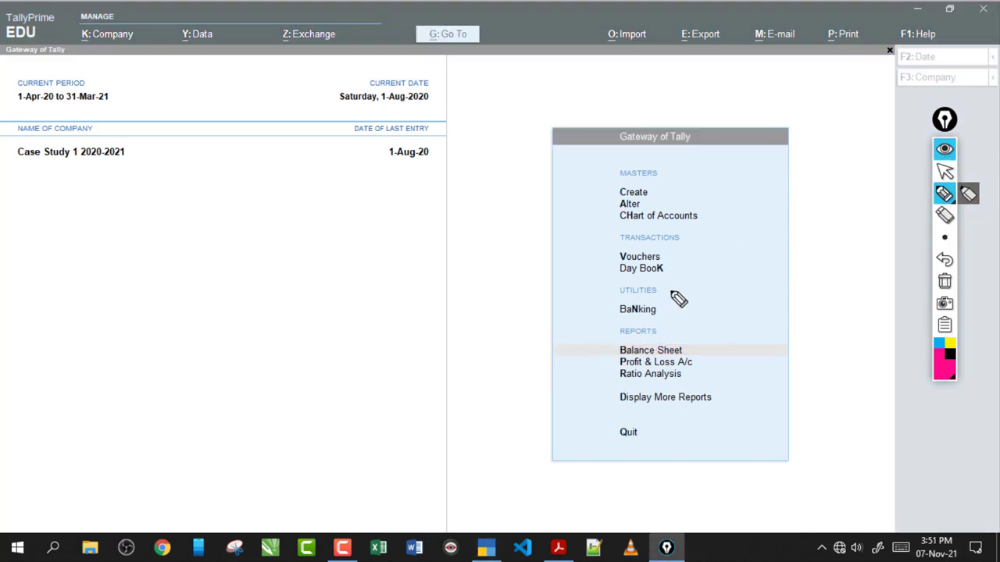
mouse_move(688, 189)
left_mouse_down()
mouse_move(650, 191)
mouse_move(735, 216)
left_mouse_up()
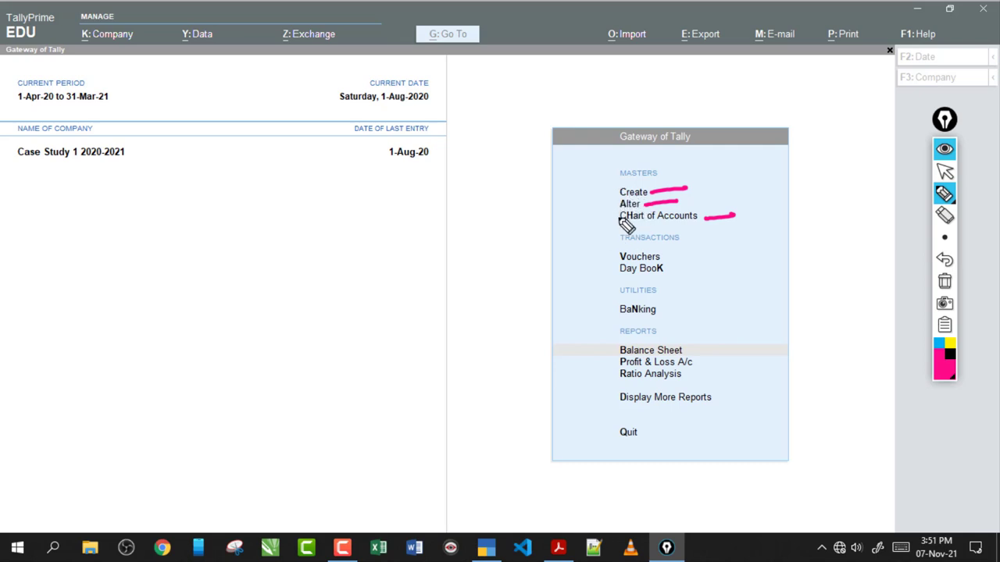
mouse_move(598, 202)
left_mouse_down()
mouse_move(614, 197)
mouse_move(620, 221)
left_mouse_up()
left_click_drag(597, 265, 614, 257)
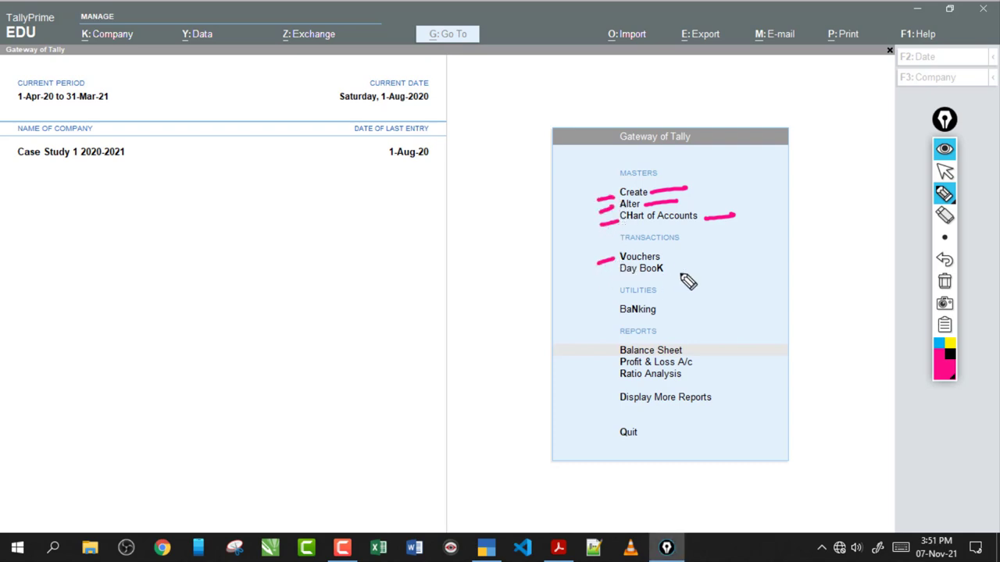
left_click_drag(686, 274, 667, 271)
left_click_drag(612, 407, 643, 404)
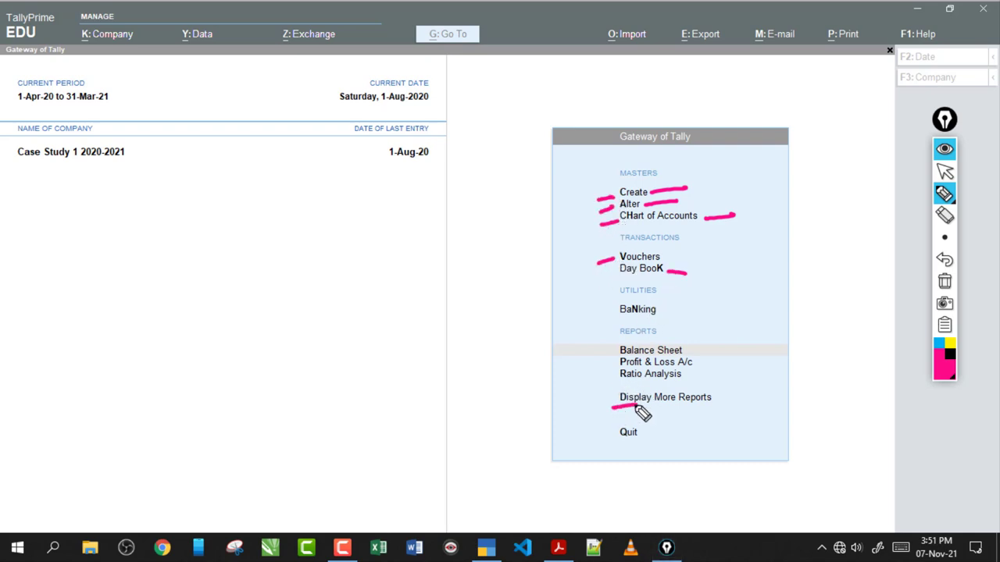
left_click(944, 281)
left_click(944, 171)
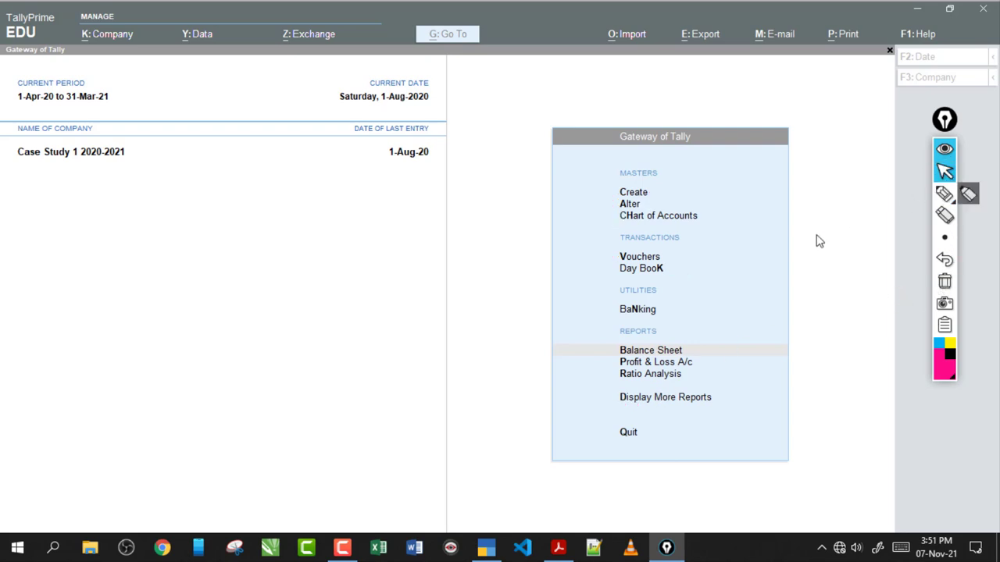
Open the Trial Balance and expand it to its detailed form with the ledgers under each group.
key("d")
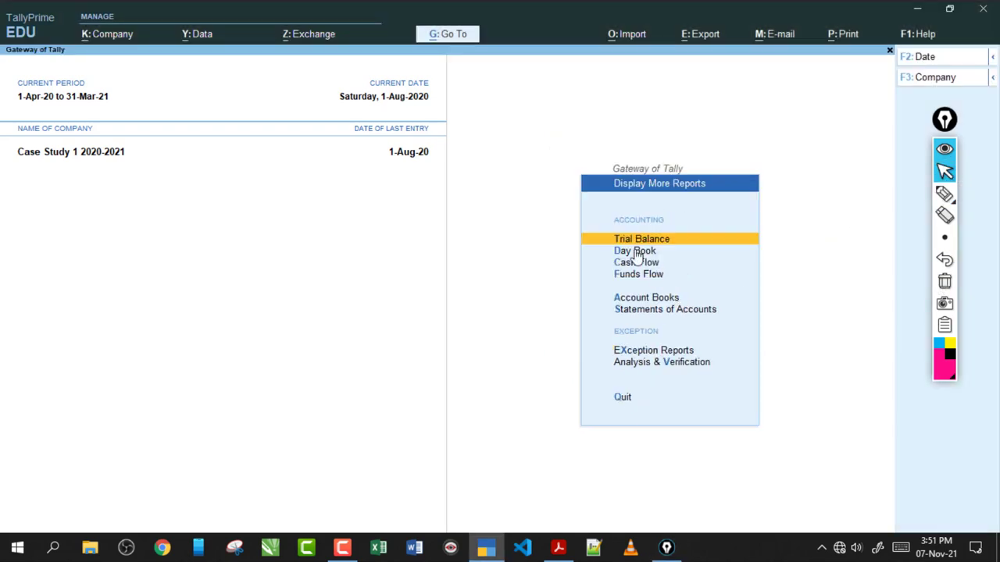
key("Return")
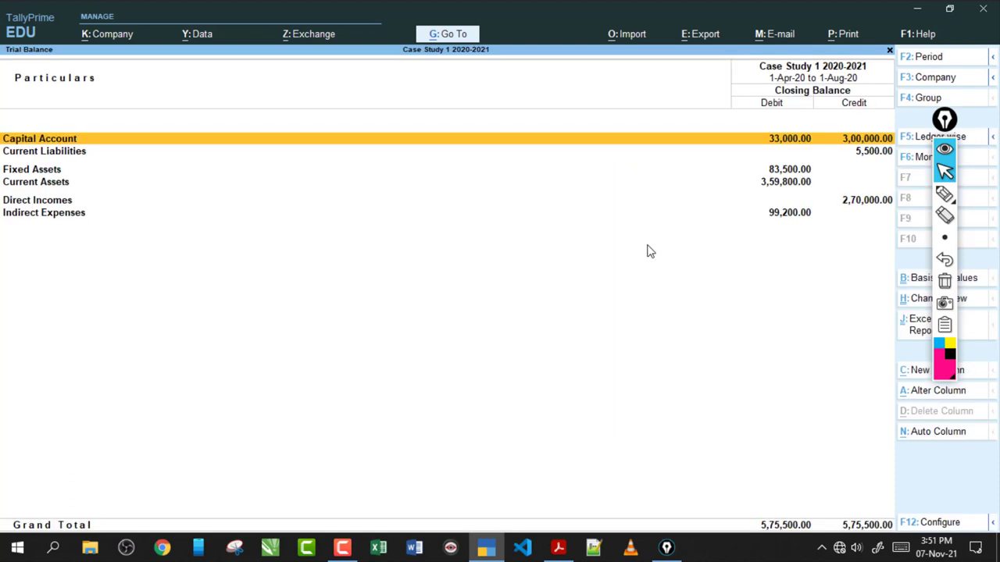
key("Escape")
key("Escape")
key("Escape")
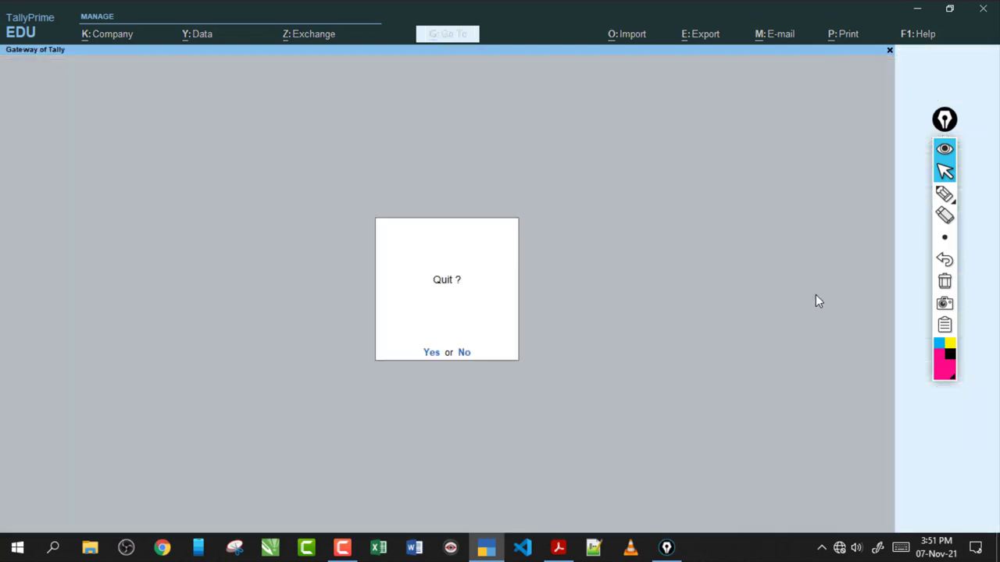
key("n")
key("d")
key("Return")
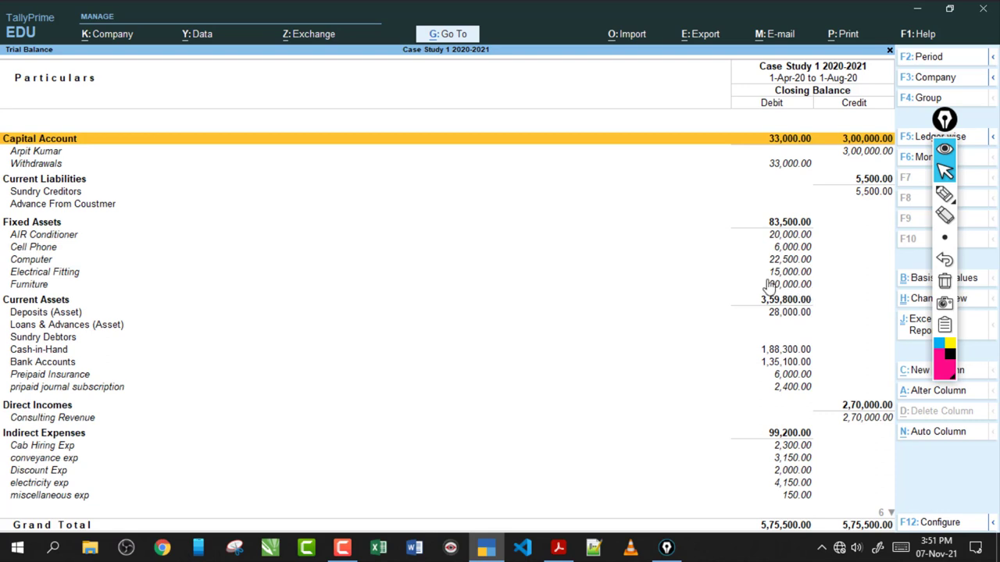
Go through the detailed Trial Balance rows from Capital Account down to Sundry Debtors.
key("Down")
key("Down")
key("Down")
key("Down")
key("Down")
key("Down")
key("Down")
key("Down")
key("Down")
key("Down")
key("Down")
key("Down")
key("Down")
key("Down")
key("Down")
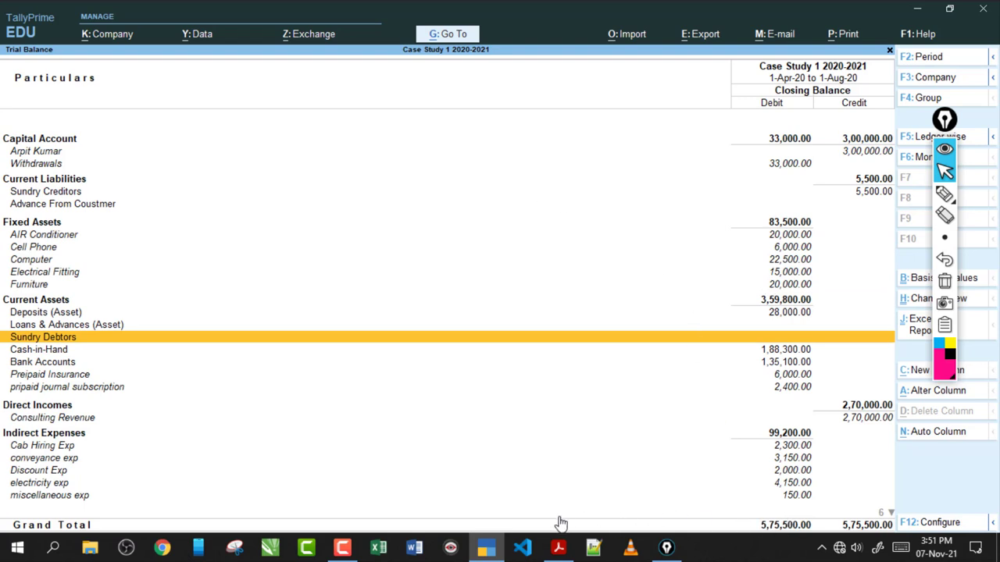
Compare the closing balances in TallyPrime's Trial Balance with those in the exercise PDF's Trial Balance.
left_click(558, 547)
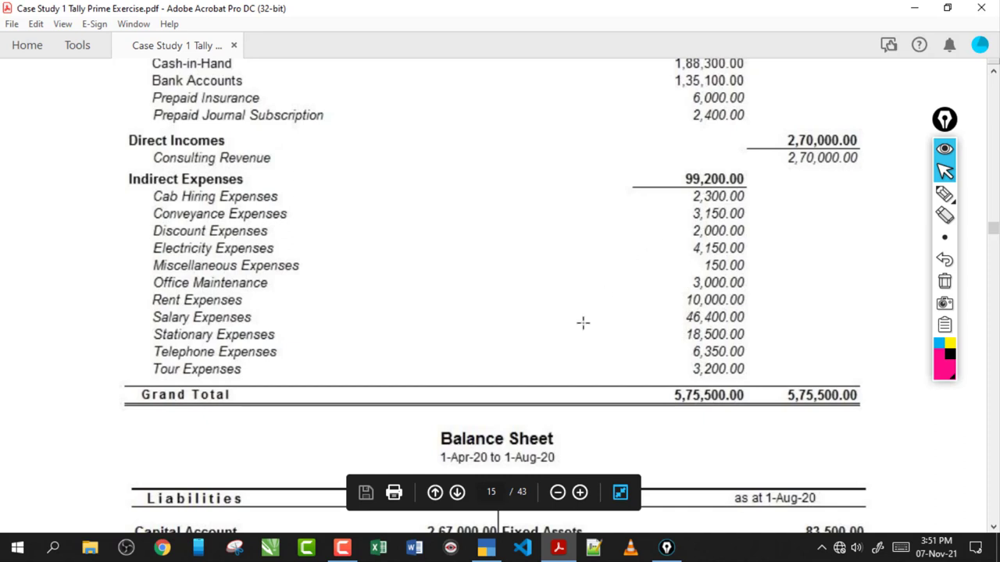
left_click(486, 548)
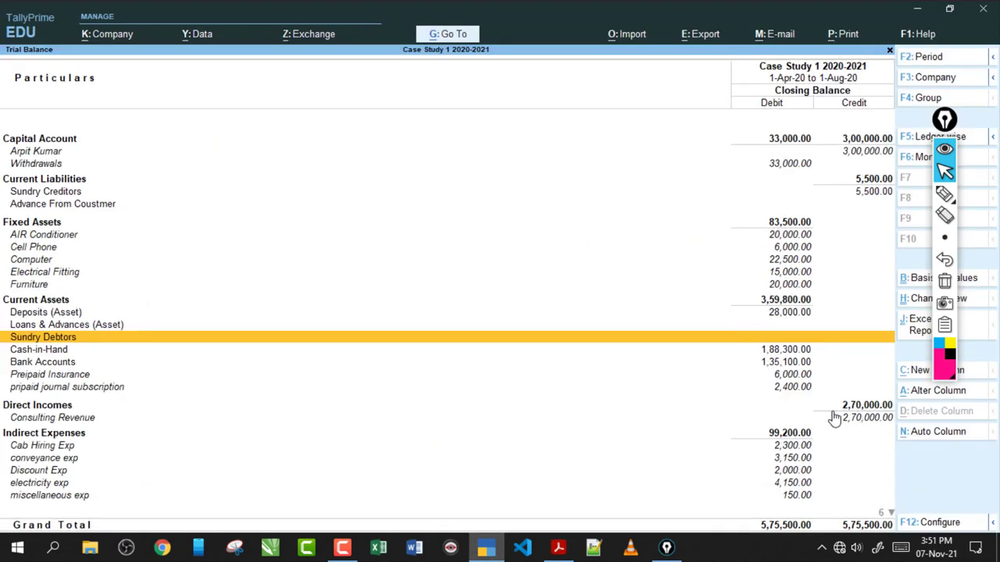
left_click(559, 547)
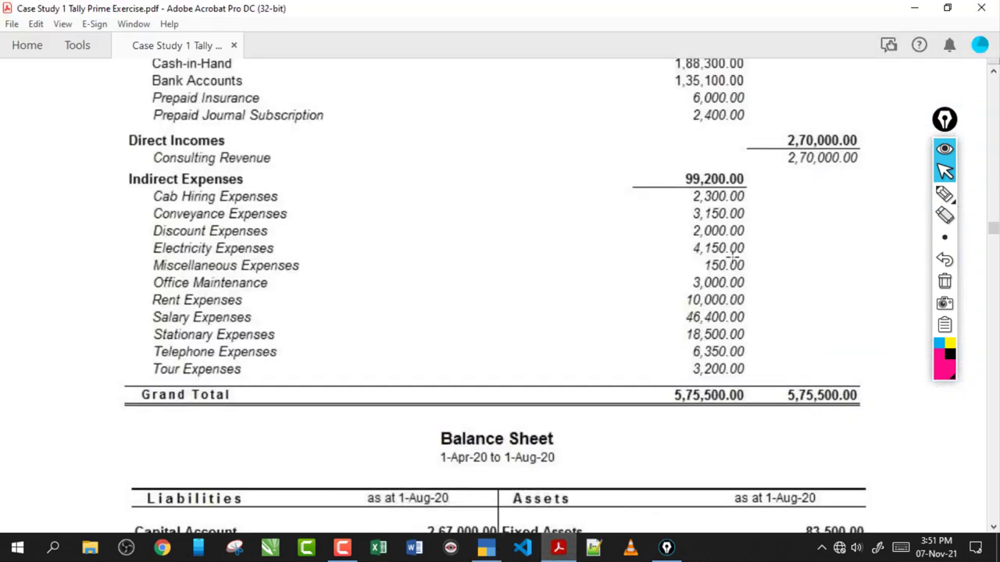
left_click(713, 264)
left_click(486, 547)
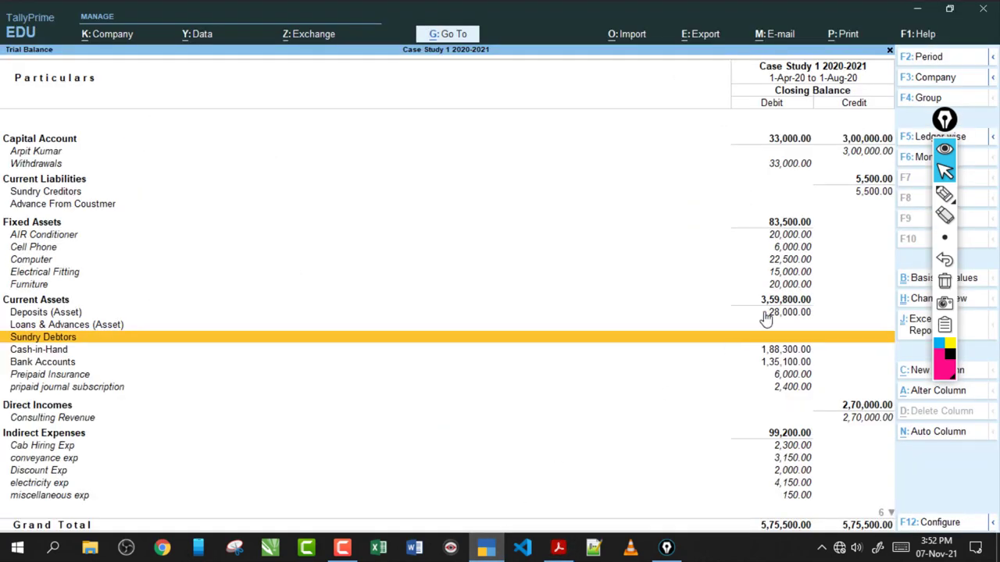
left_click(559, 548)
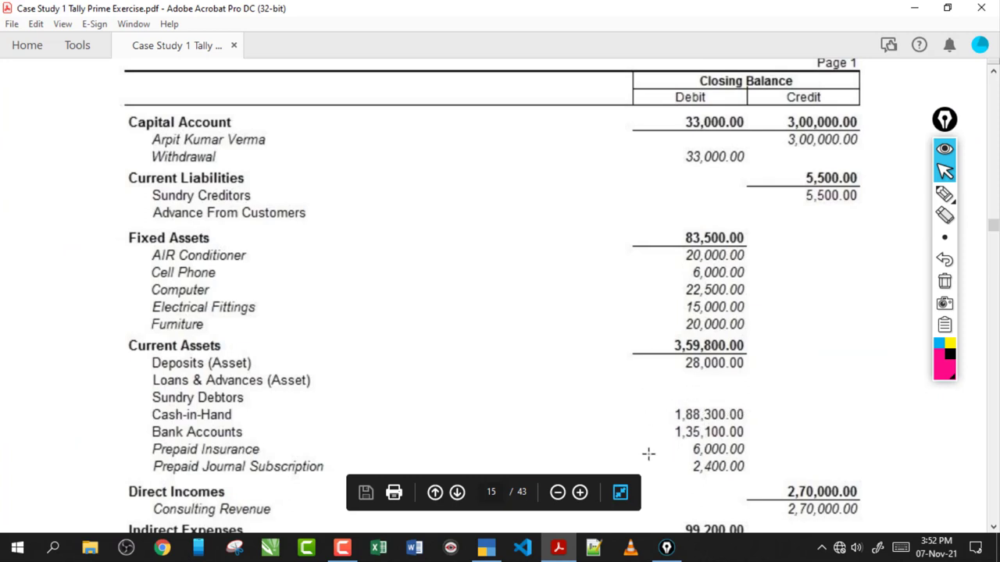
left_click(486, 548)
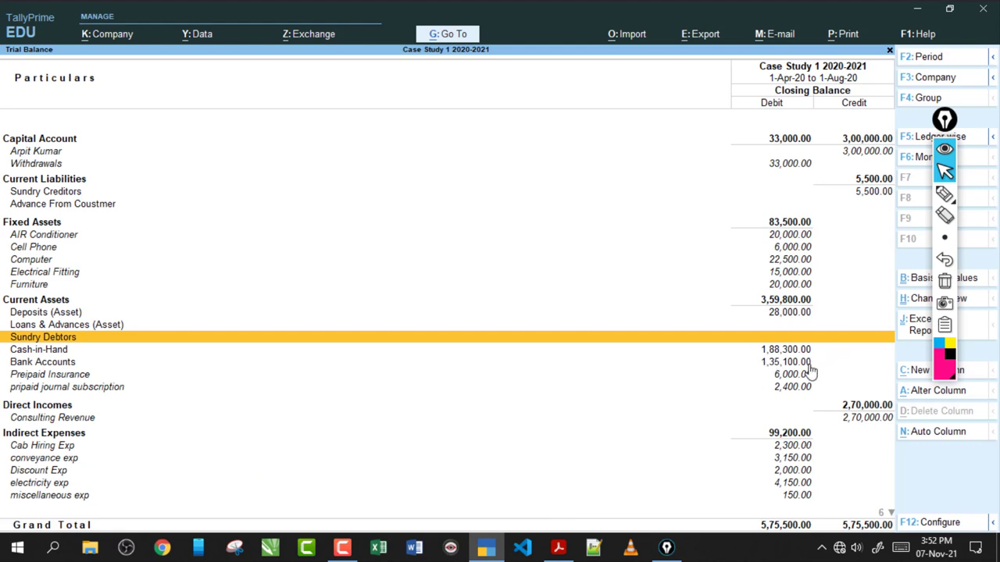
left_click(775, 225)
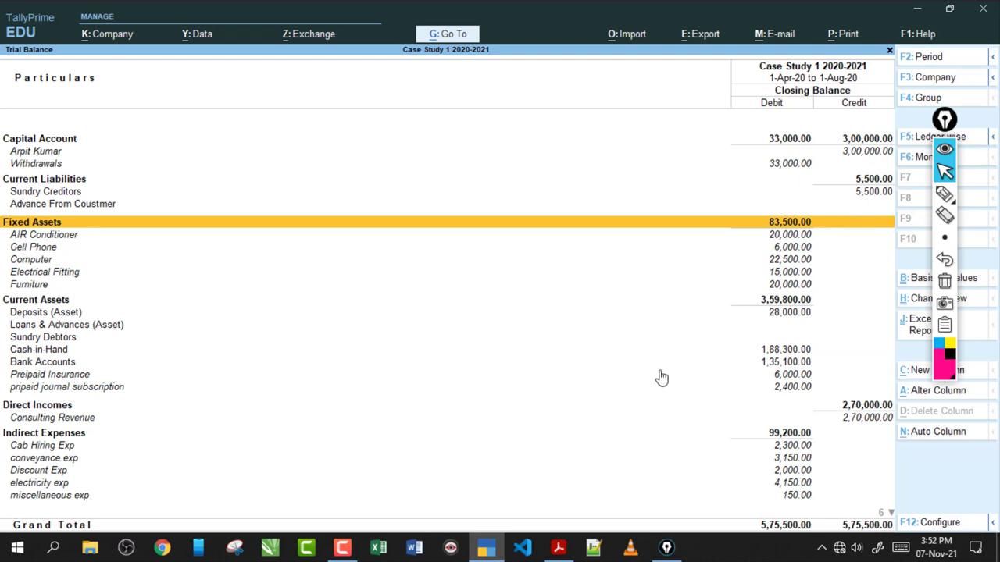
Switch to the exercise PDF, recheck its Trial Balance, and read on through the August Balance Sheet to September 2020.
left_click(558, 548)
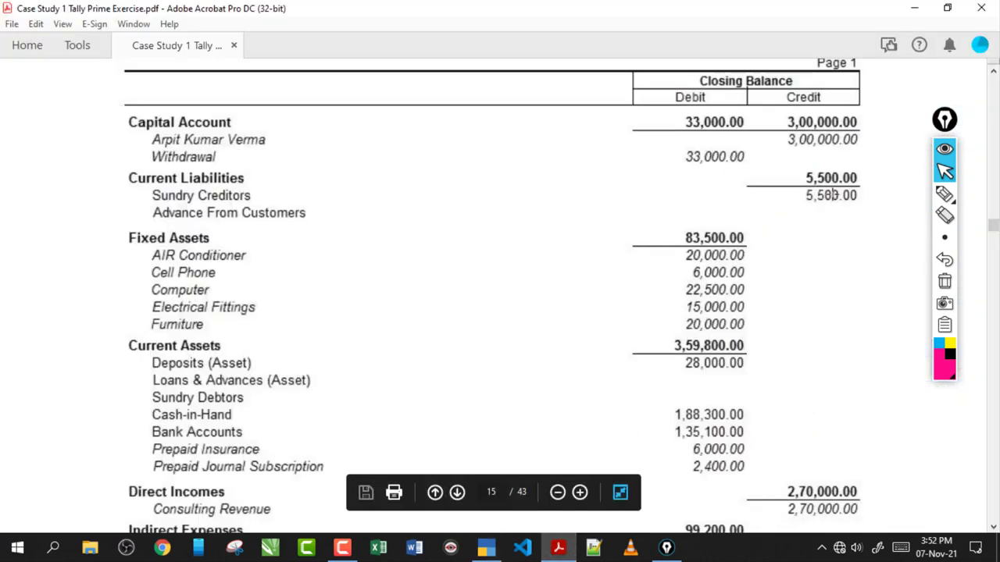
left_click(569, 292)
left_click(577, 278)
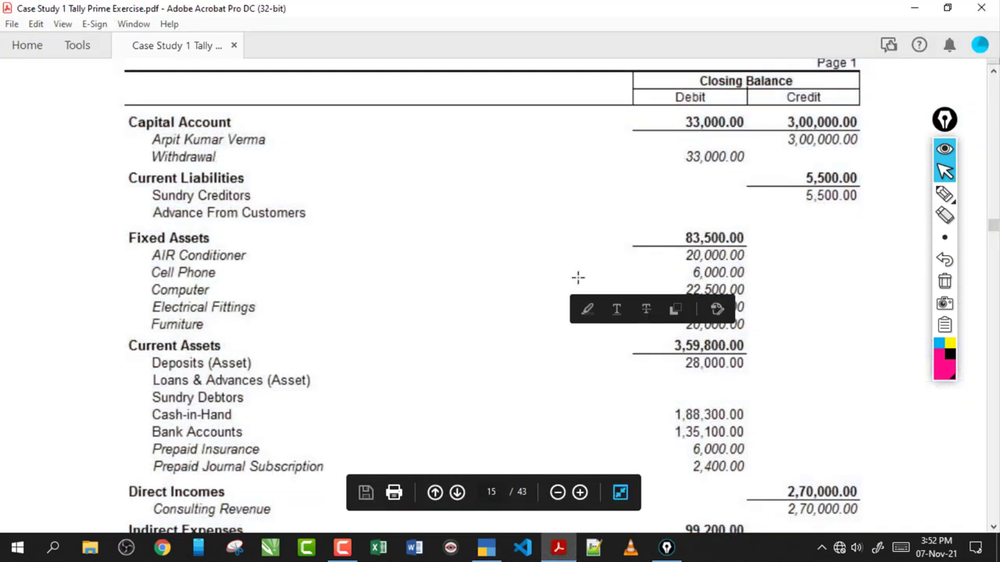
scroll(578, 278, "down", 3)
scroll(578, 278, "down", 15)
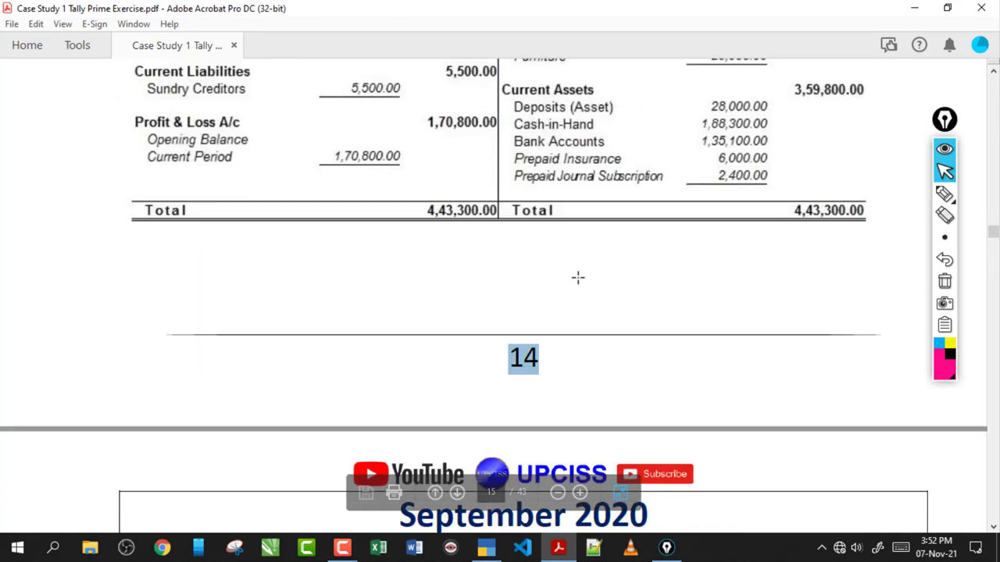